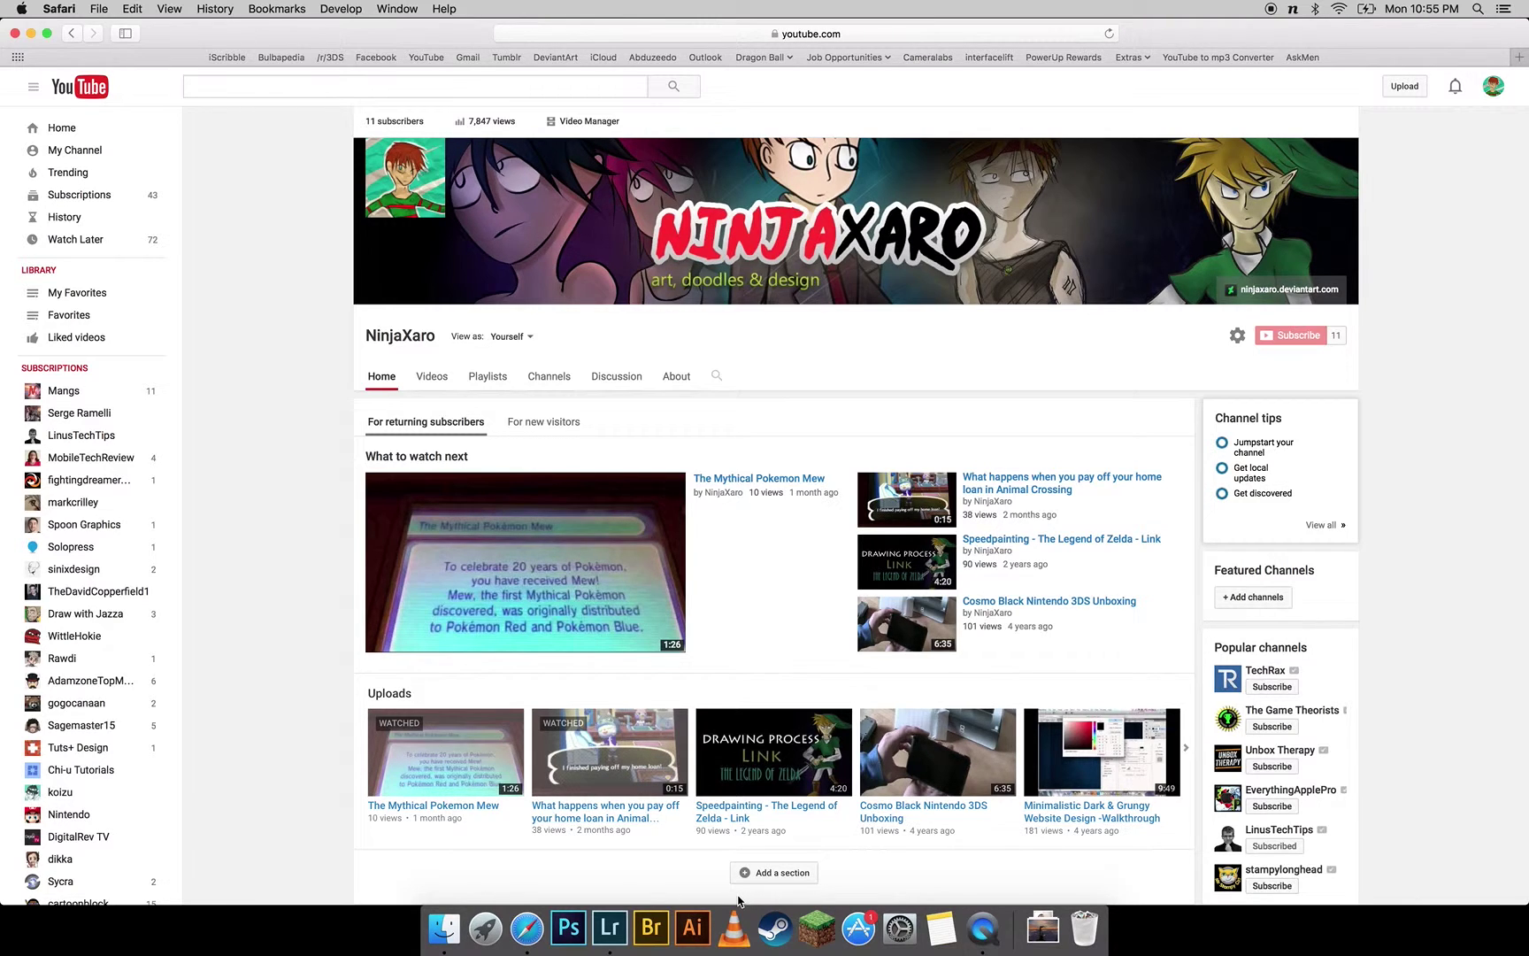
# Step: Switch to Lightroom, open the selected sunset photo IMG_1370.CR2 / Copy 1 for developing, and set its Exposure to +0.76
pyautogui.click(610, 929)
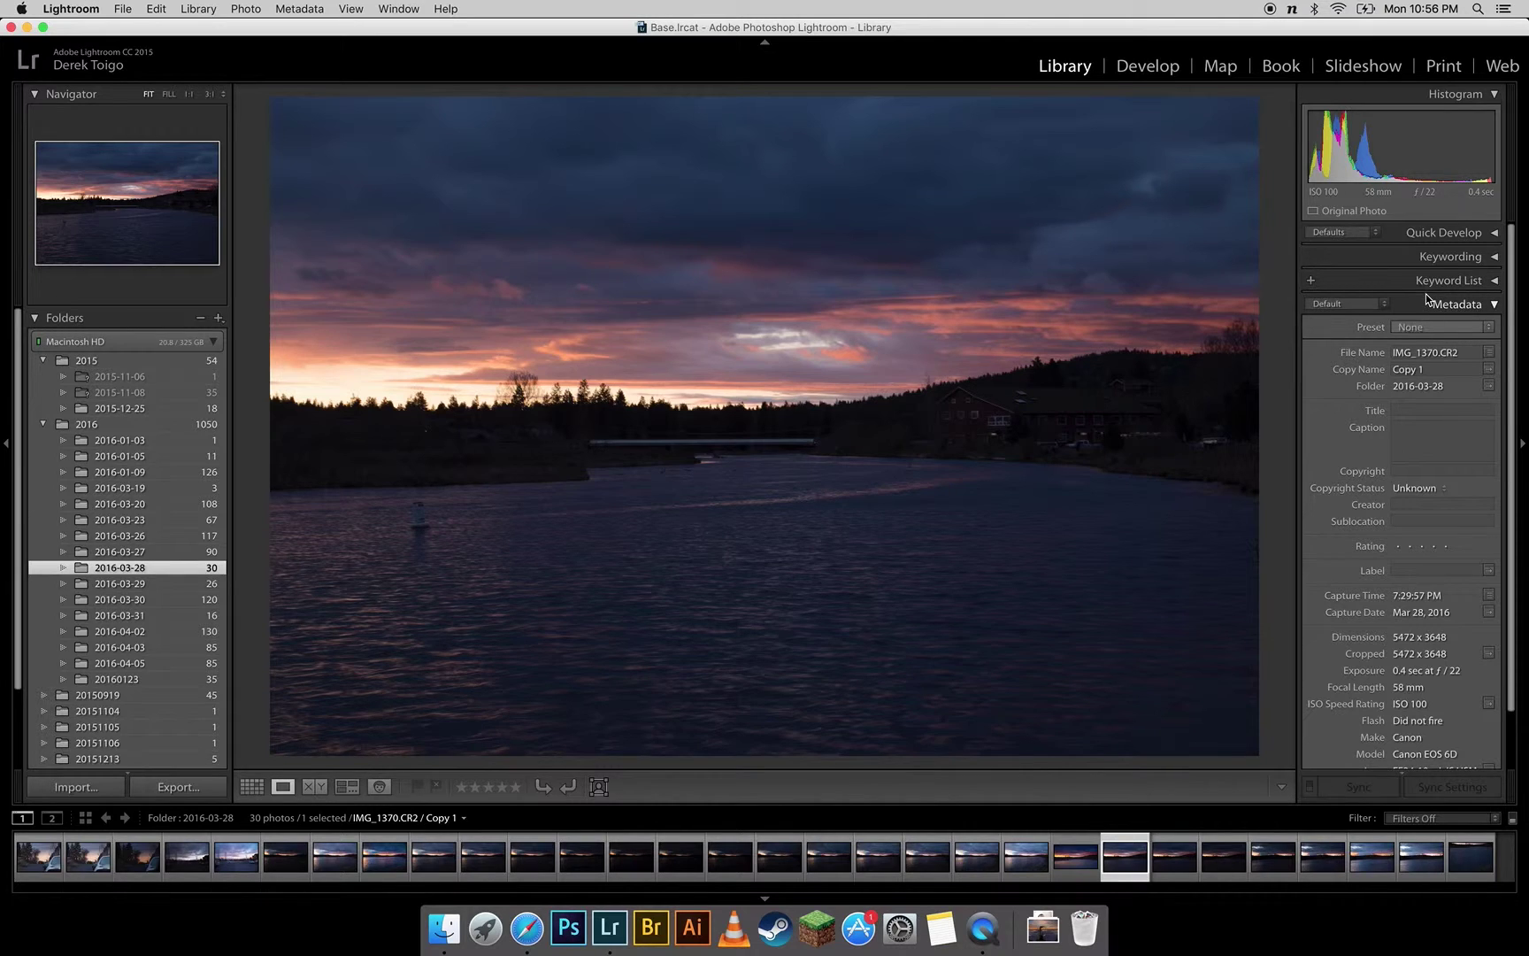
pyautogui.click(1150, 68)
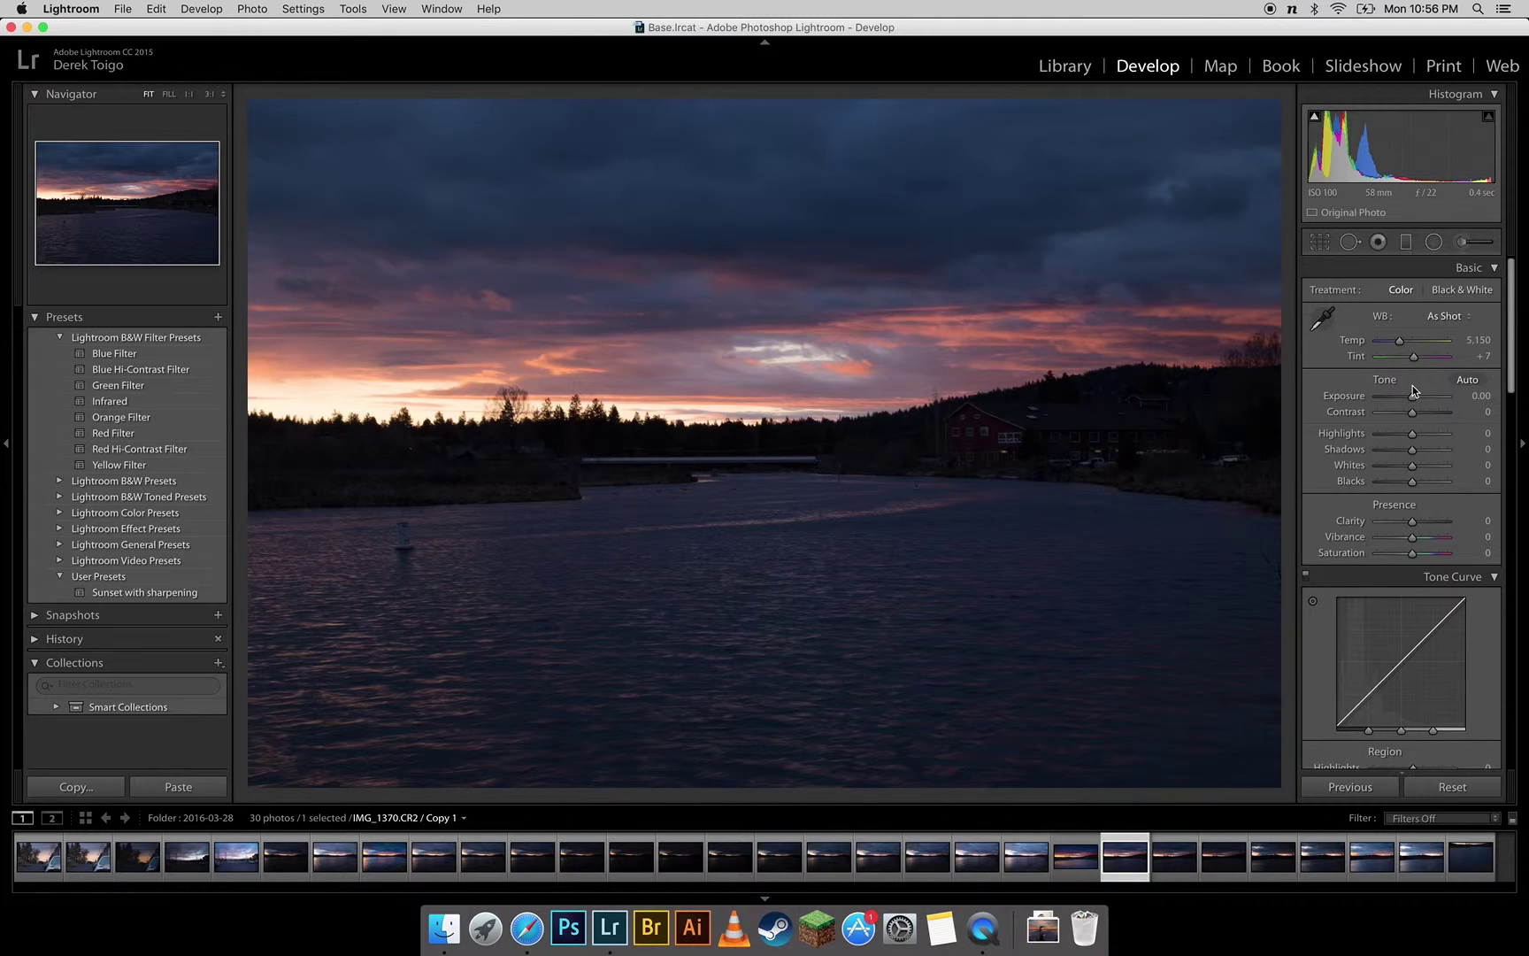
pyautogui.moveTo(1414, 403); pyautogui.dragTo(1417, 398)
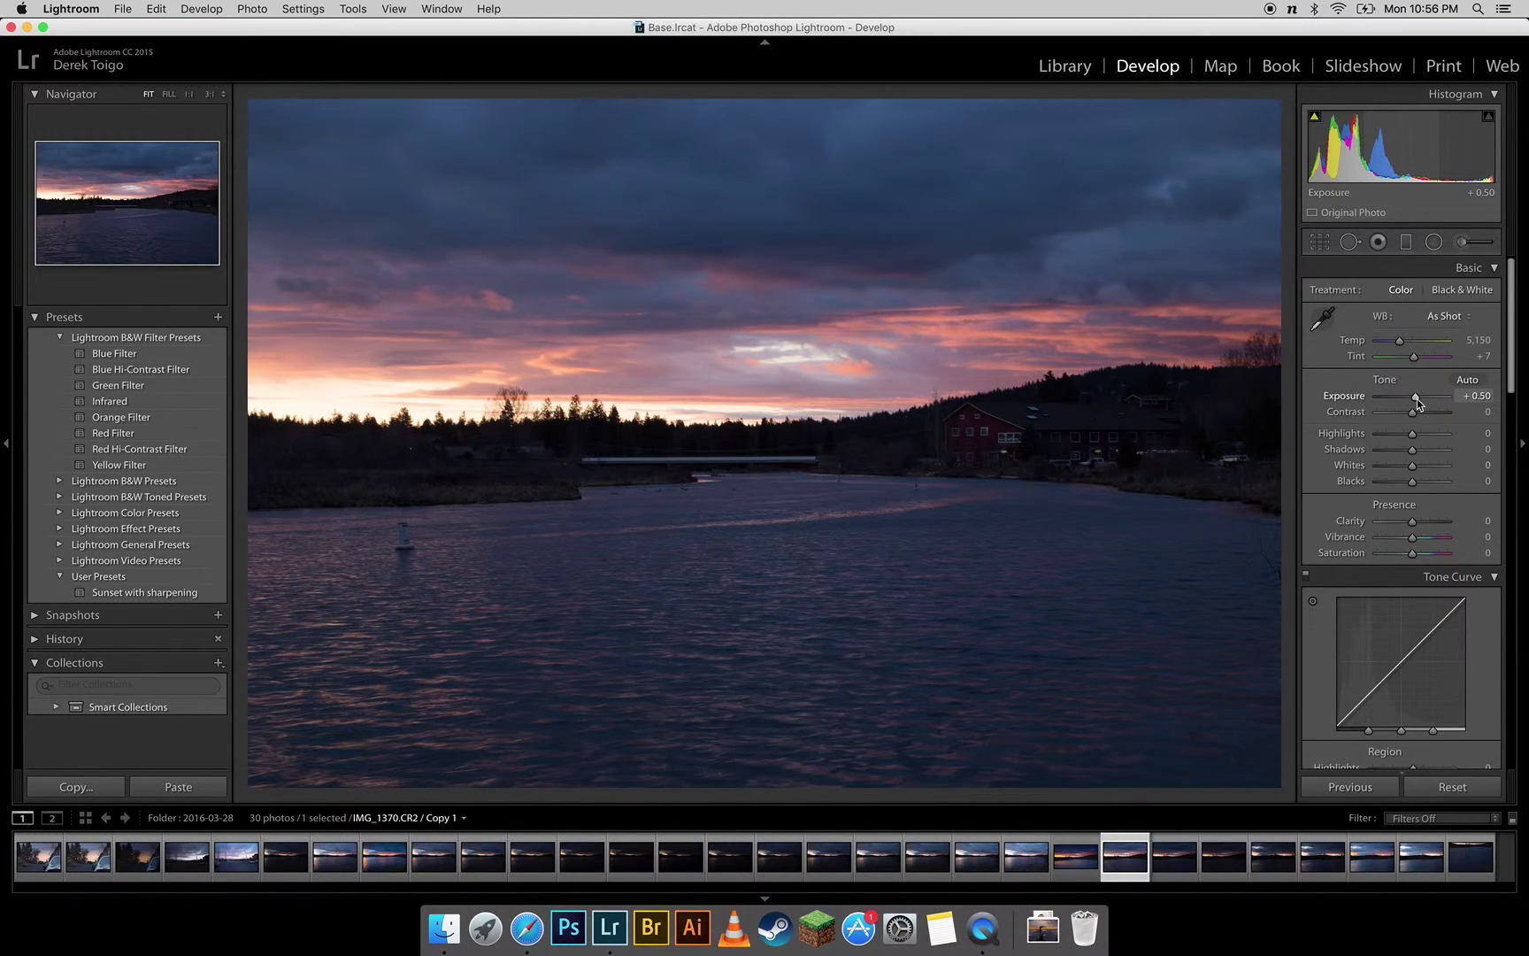
pyautogui.moveTo(1415, 398); pyautogui.dragTo(1418, 398)
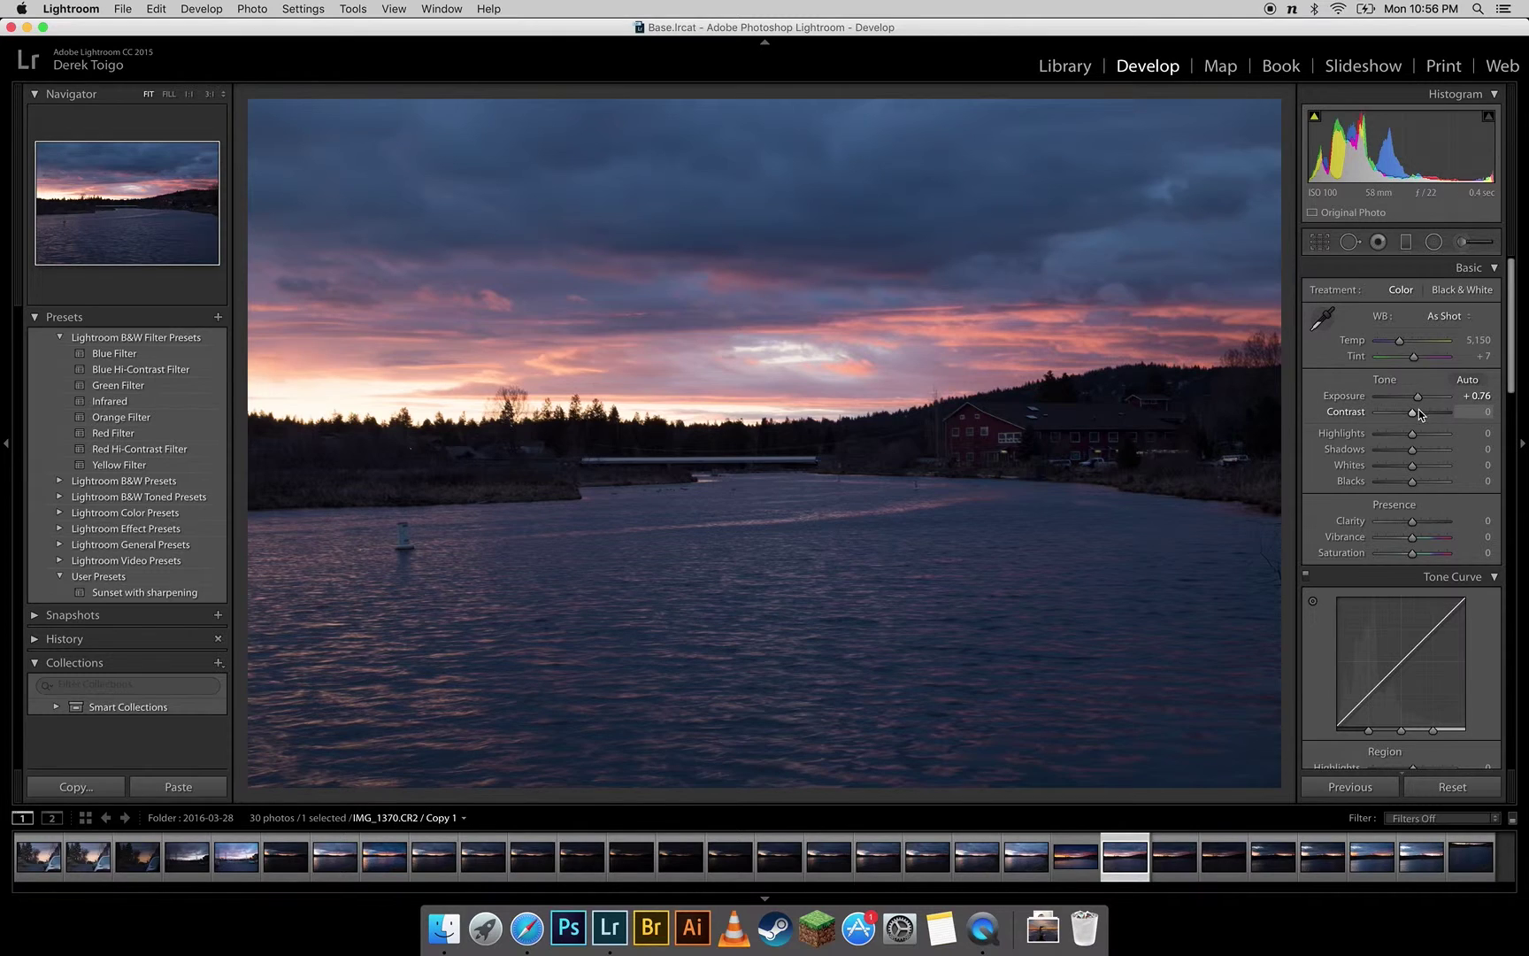
# Step: Set the photo's Highlights to −100, Shadows to +21 and Contrast to +31
pyautogui.moveTo(1412, 437); pyautogui.dragTo(1358, 445)
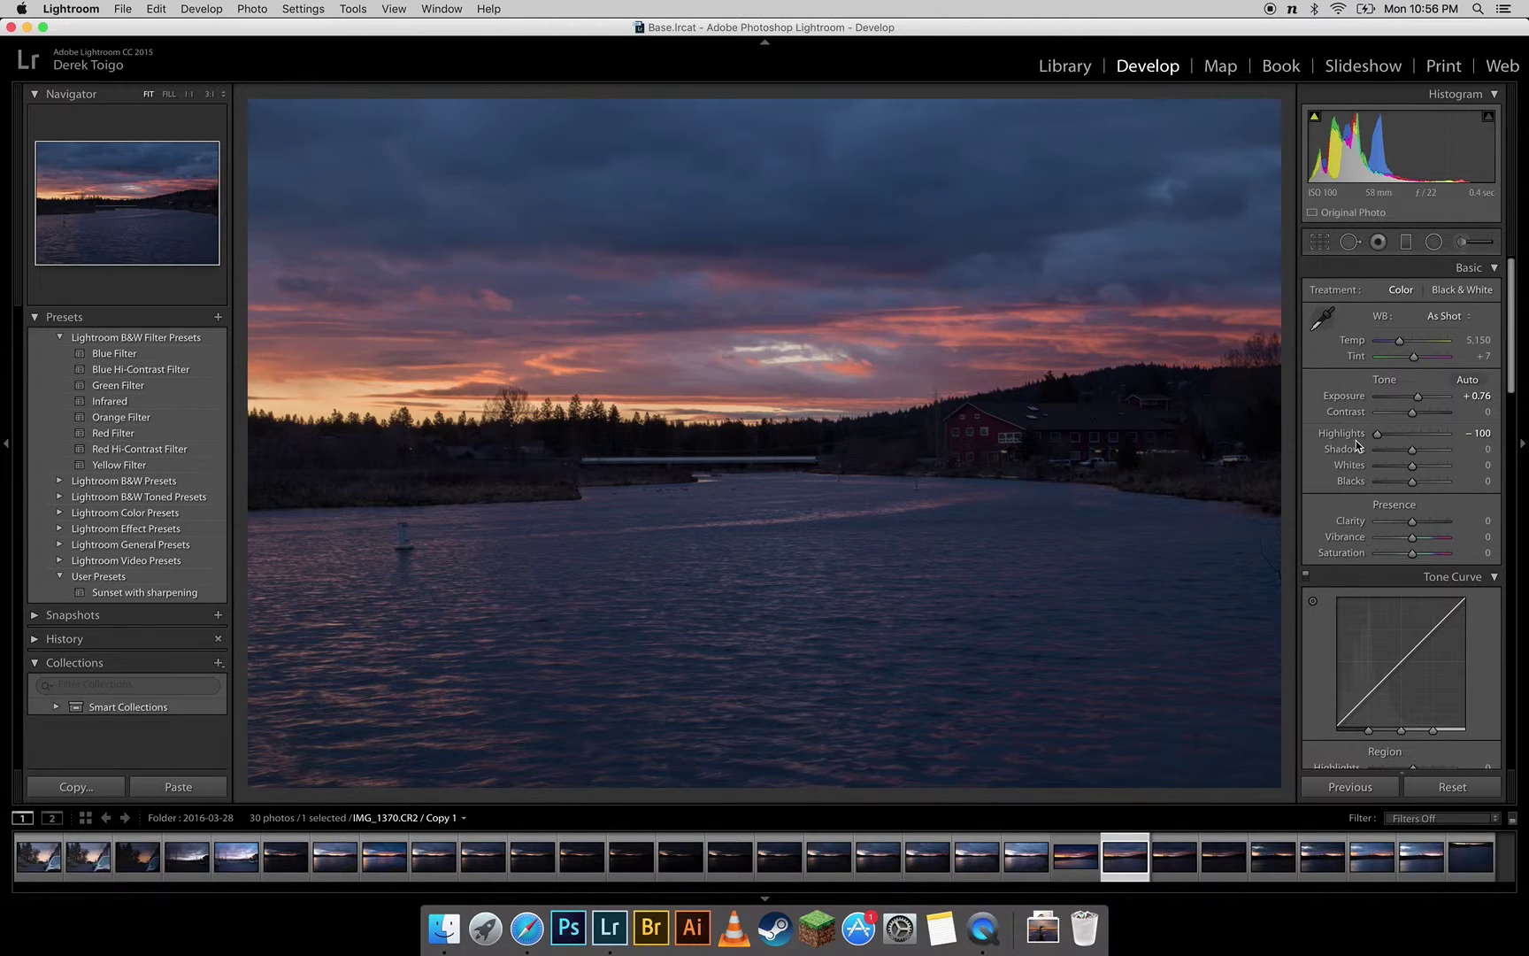
pyautogui.moveTo(1416, 454); pyautogui.dragTo(1433, 455)
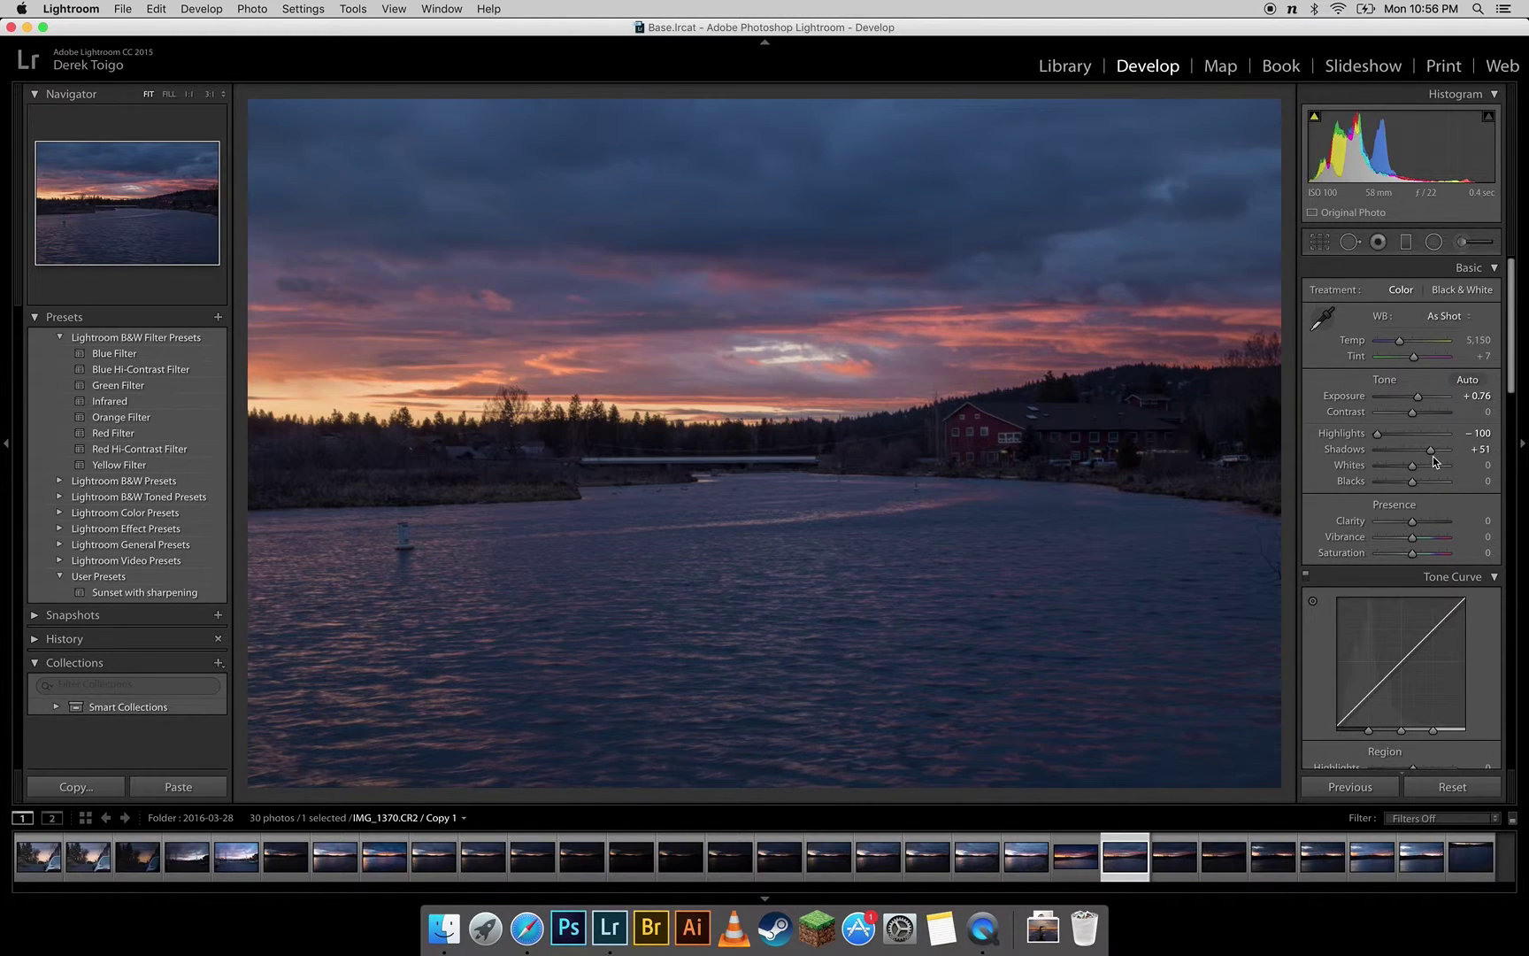
pyautogui.click(905, 428)
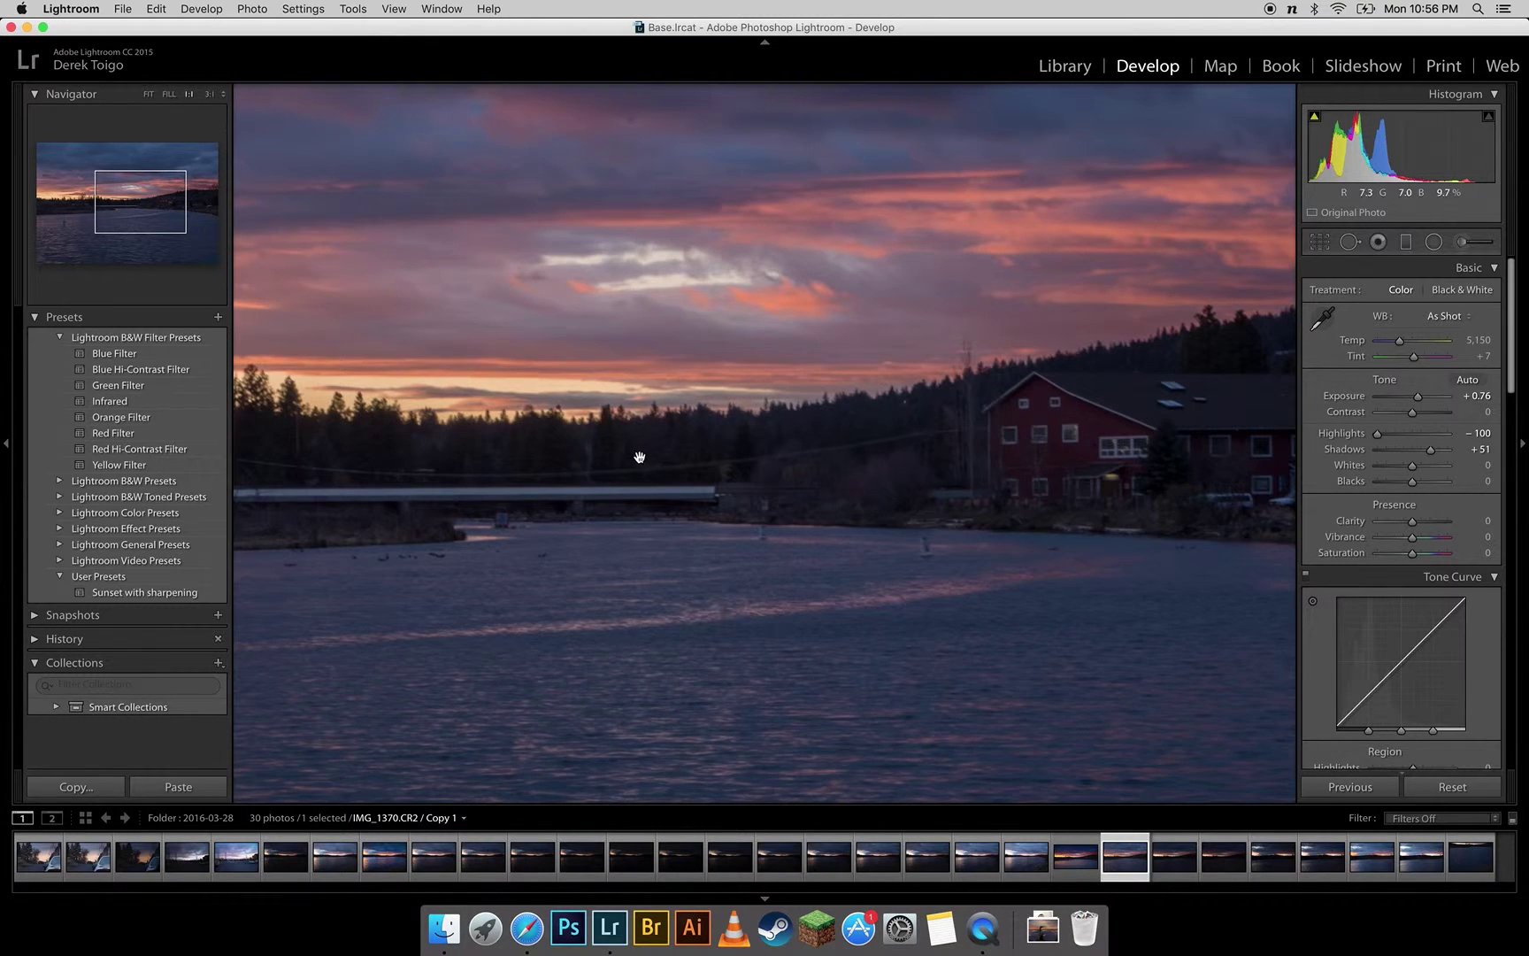
pyautogui.moveTo(966, 433); pyautogui.dragTo(788, 451)
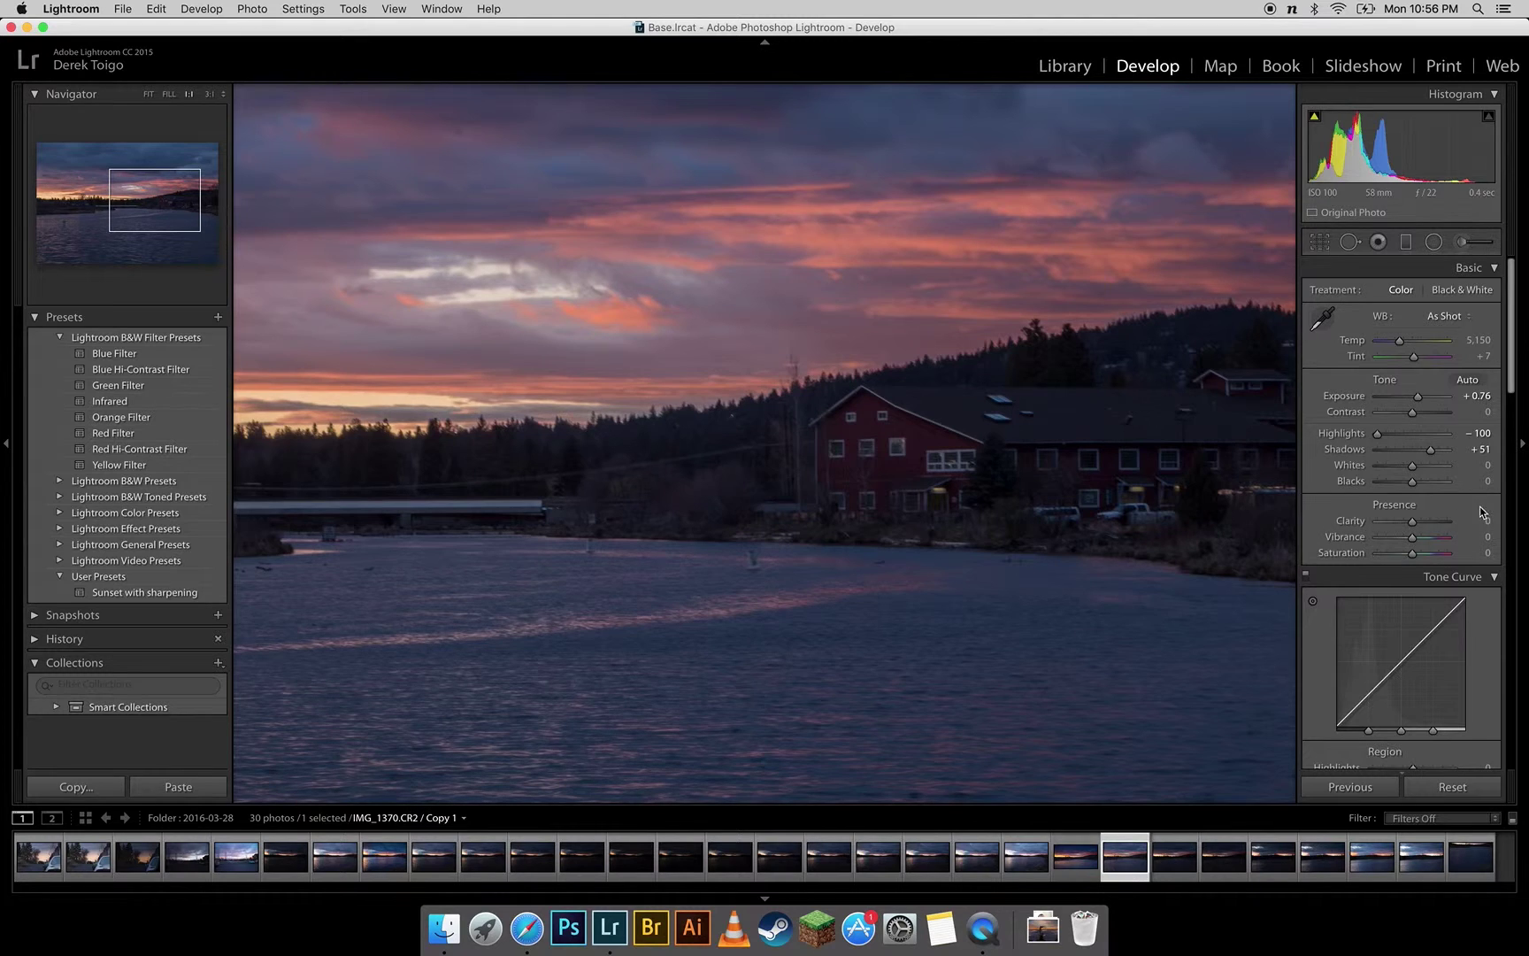
pyautogui.moveTo(1431, 457); pyautogui.dragTo(1421, 455)
pyautogui.click(1059, 427)
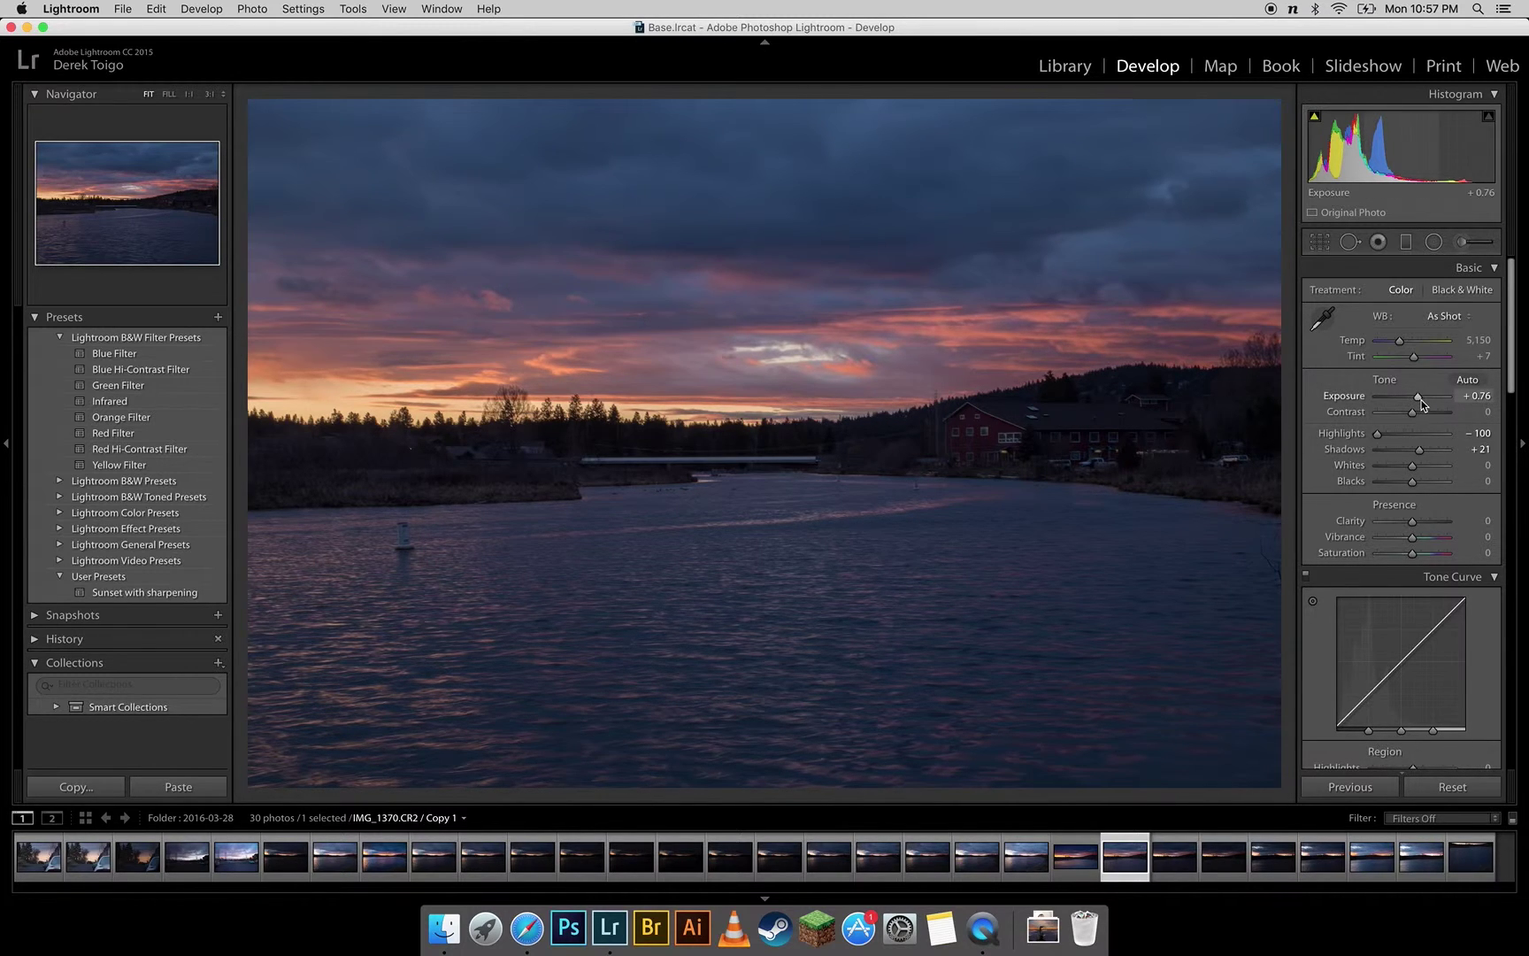
pyautogui.moveTo(1413, 412); pyautogui.dragTo(1425, 413)
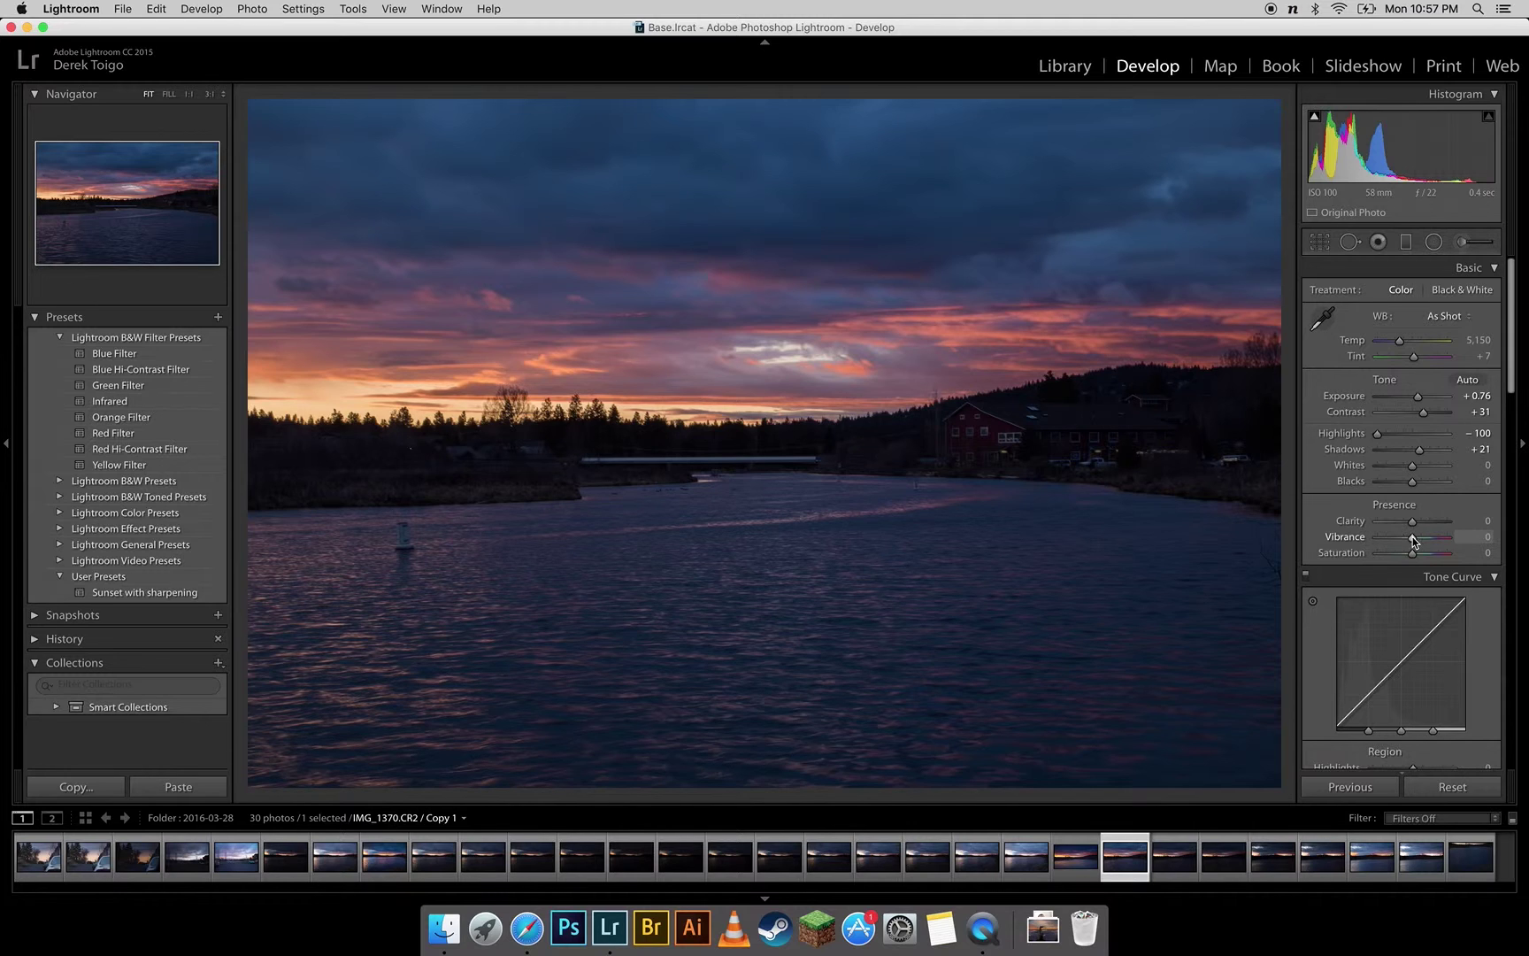
pyautogui.moveTo(1413, 541); pyautogui.dragTo(1435, 538)
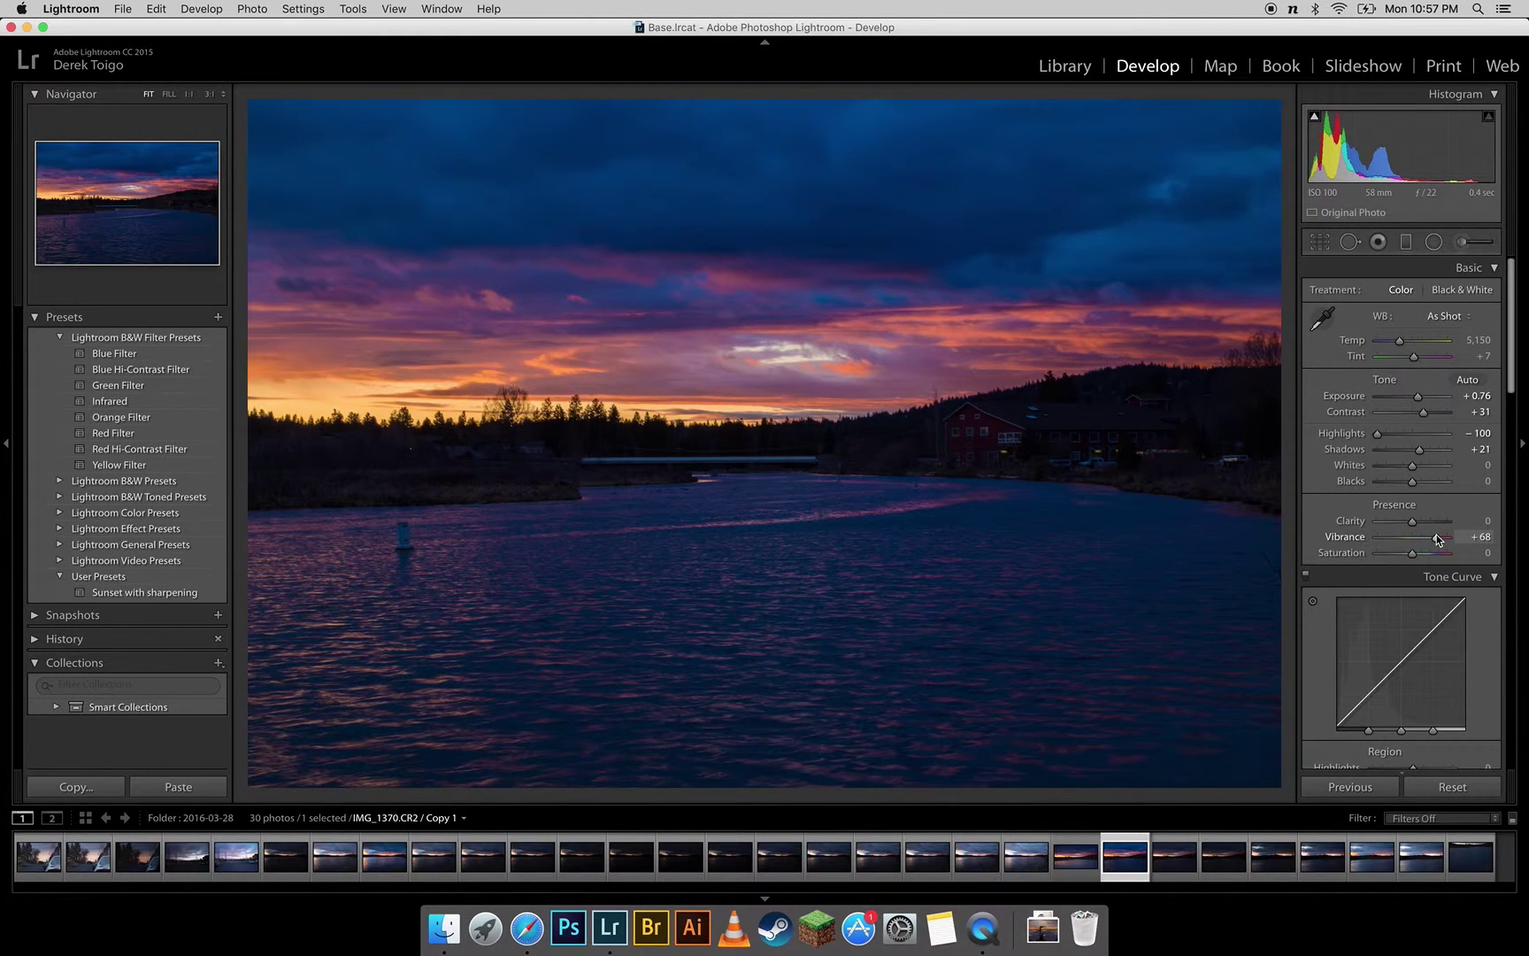
pyautogui.click(1489, 536)
pyautogui.write('0')
pyautogui.press('Return')
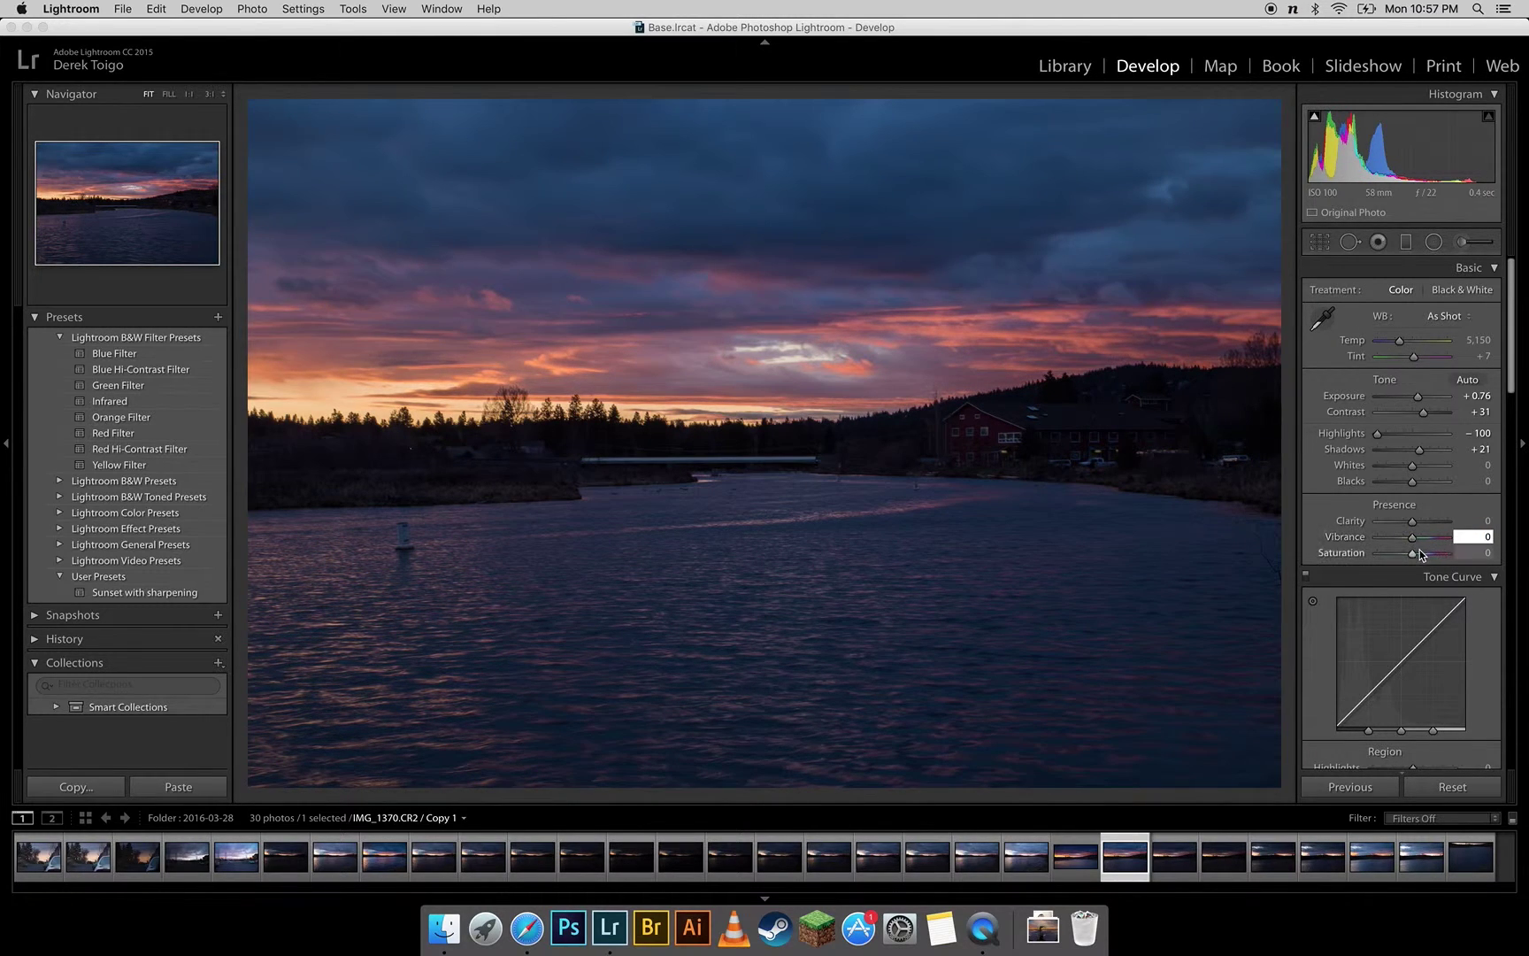
# Step: Set the photo's overall Saturation to +28
pyautogui.moveTo(1412, 553); pyautogui.dragTo(1423, 559)
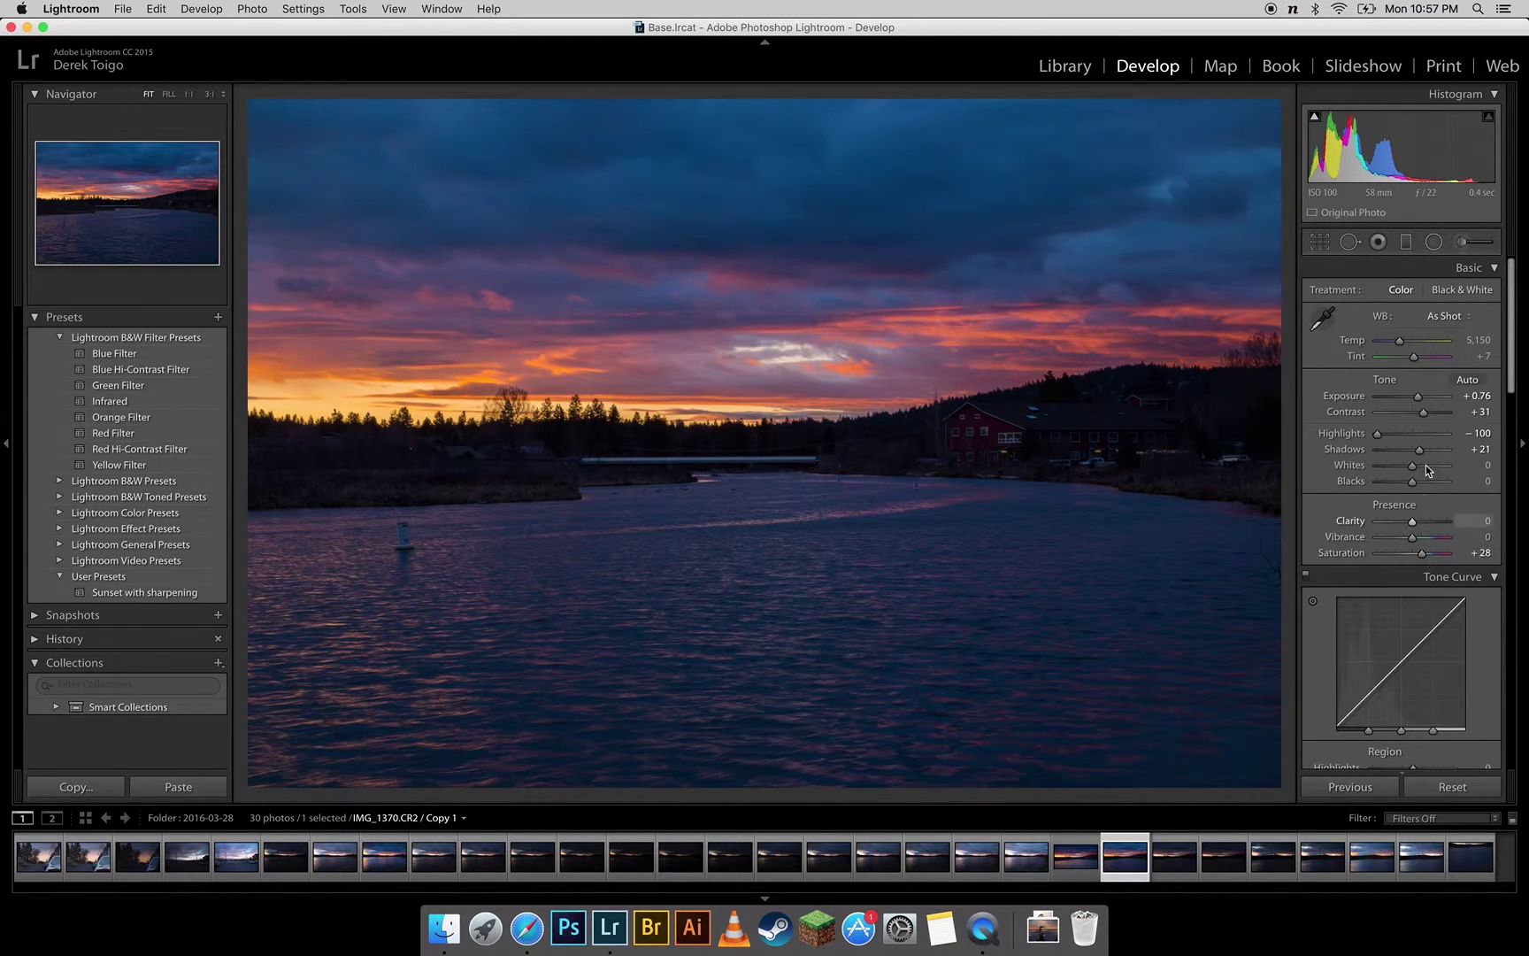
# Step: Add a graduated filter over the sky with Exposure −0.88 and Contrast 12, and move it up to centre on the dark clouds
pyautogui.click(1410, 246)
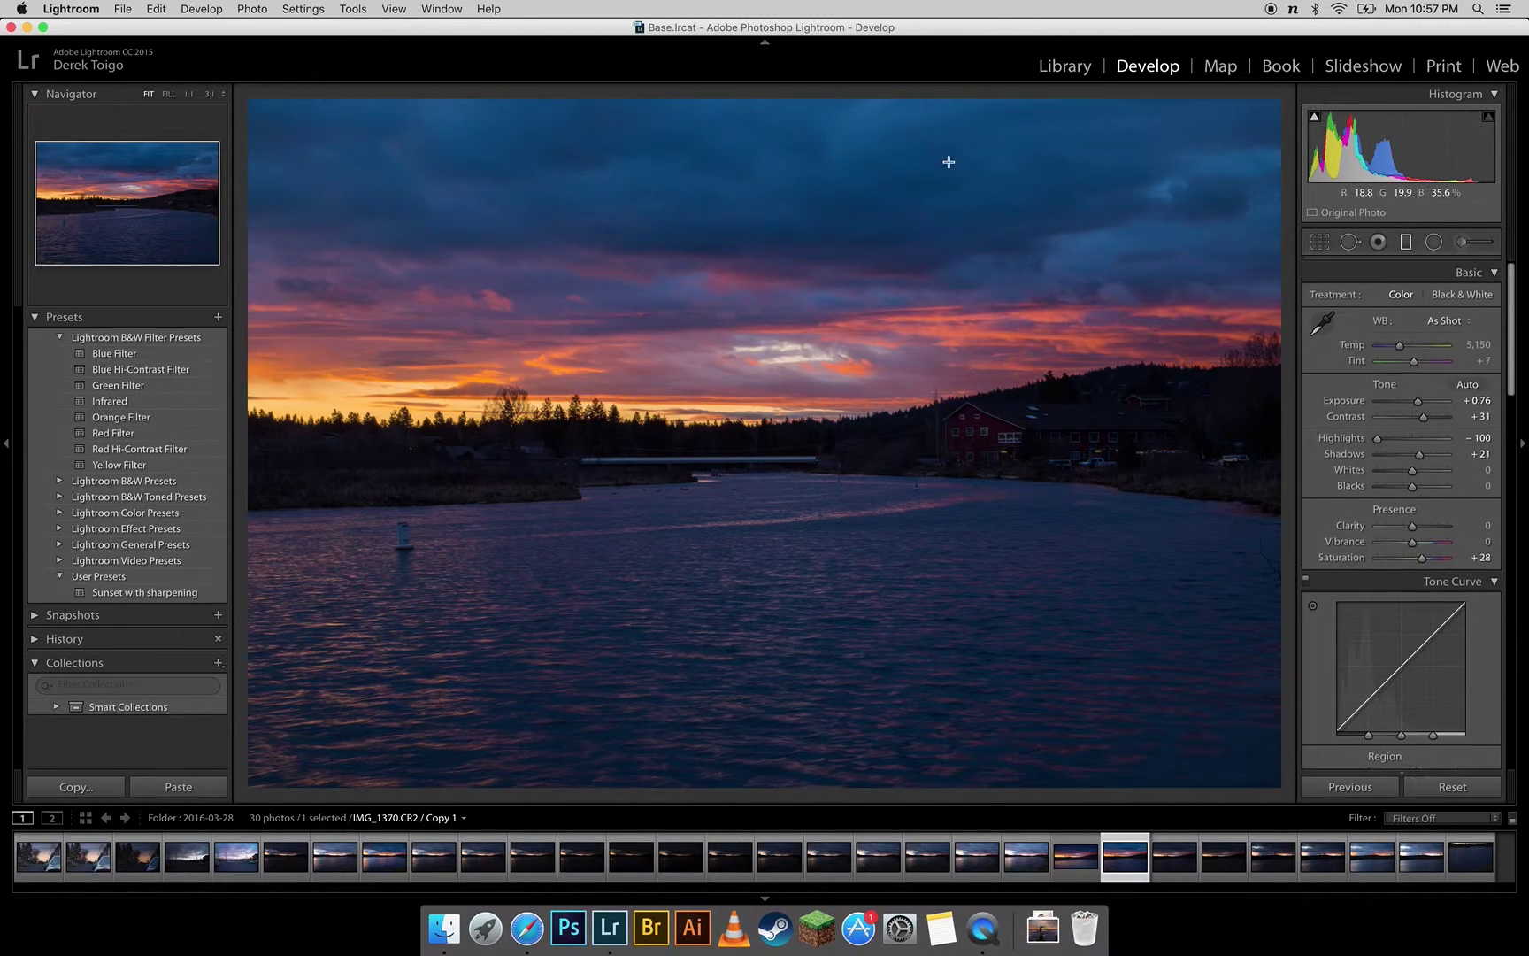
pyautogui.moveTo(776, 105); pyautogui.dragTo(770, 466)
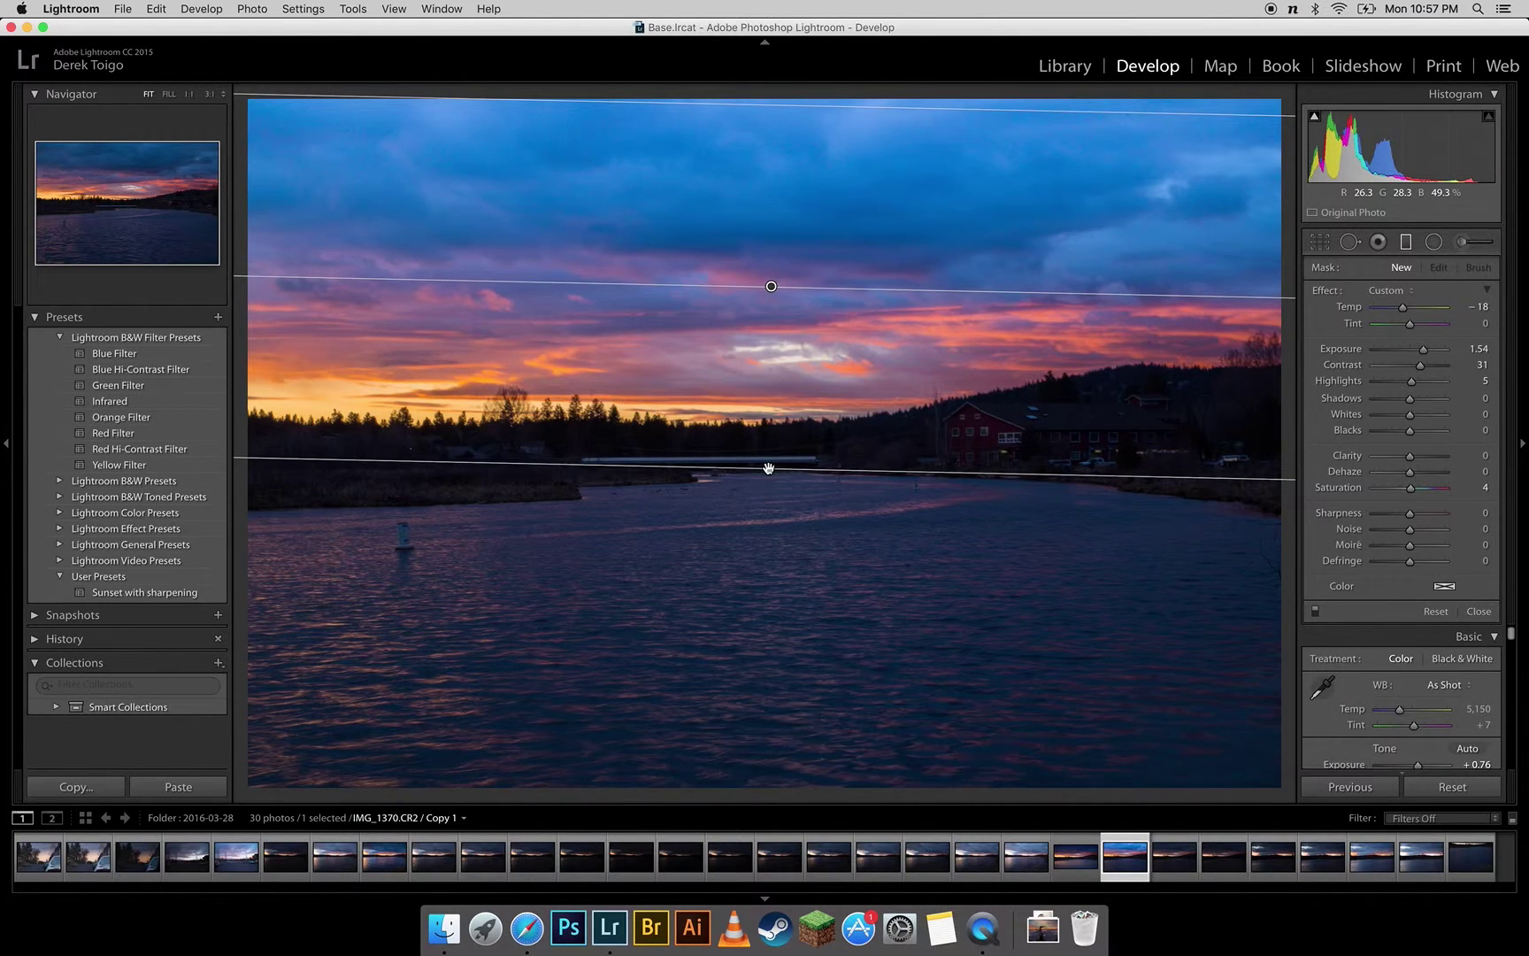
pyautogui.moveTo(1423, 349); pyautogui.dragTo(1399, 352)
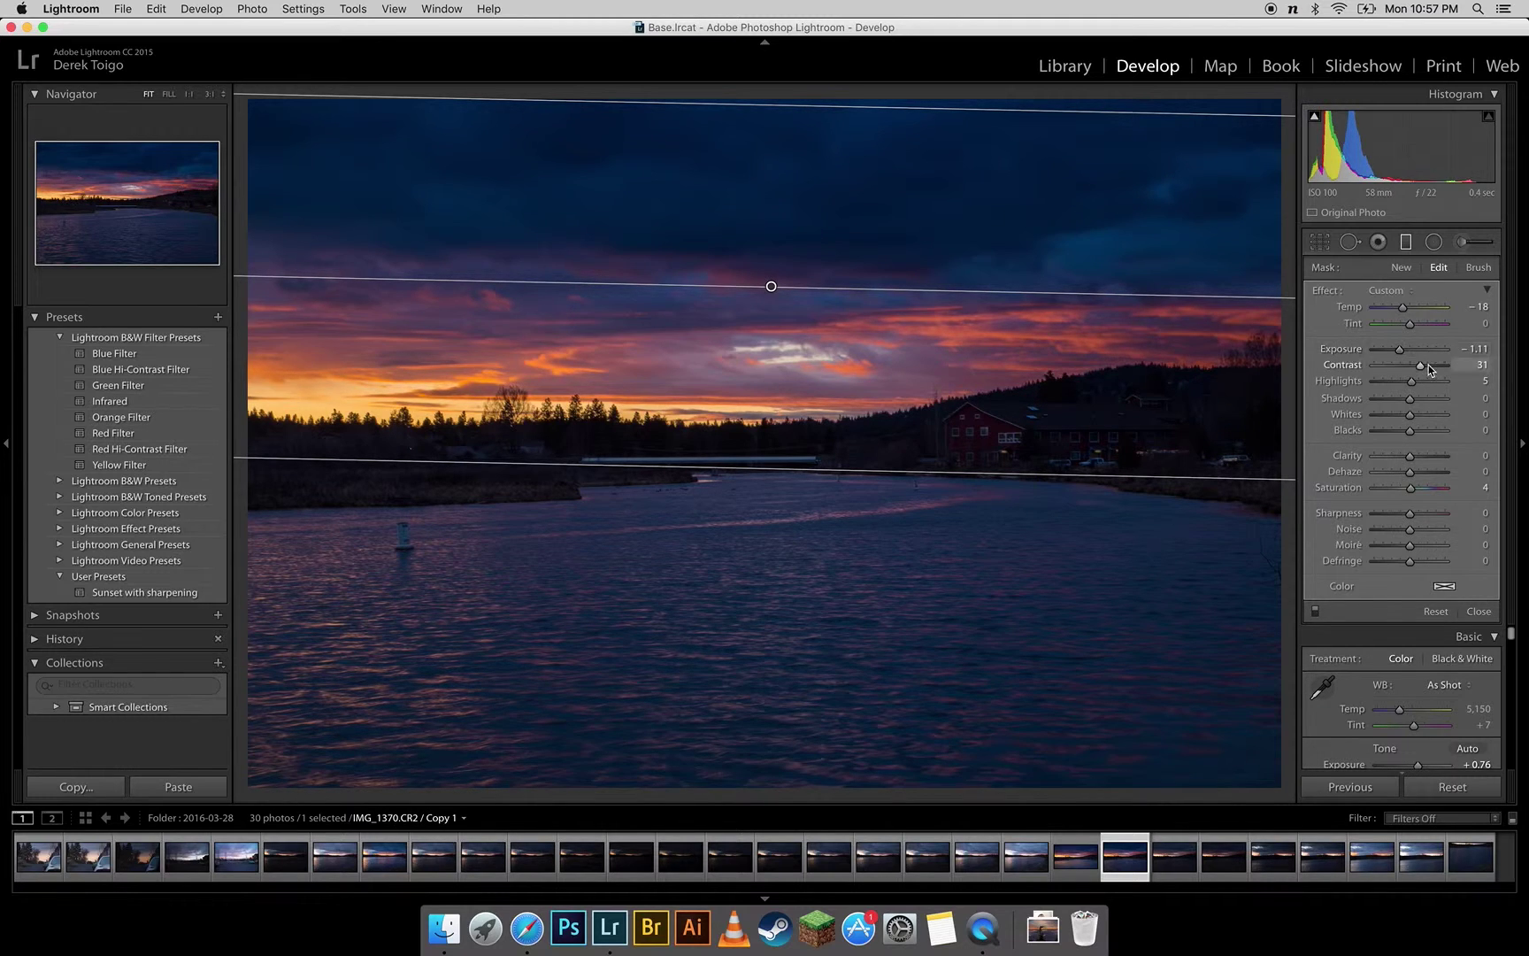
pyautogui.moveTo(1419, 365); pyautogui.dragTo(1418, 367)
pyautogui.moveTo(1400, 352); pyautogui.dragTo(1402, 350)
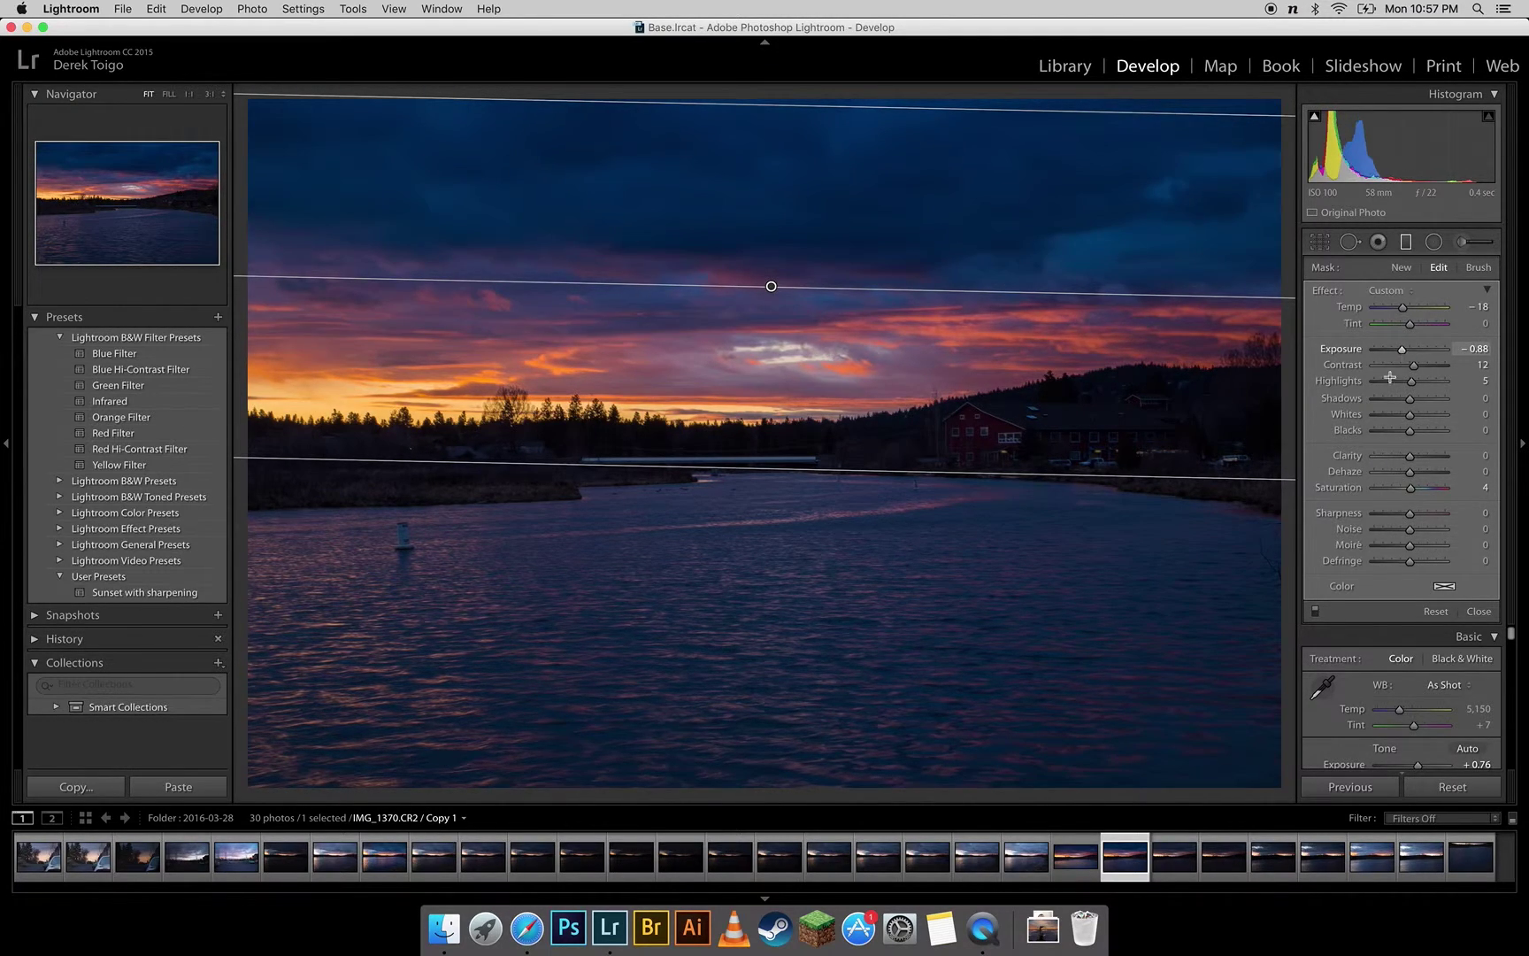
pyautogui.moveTo(771, 286); pyautogui.dragTo(764, 237)
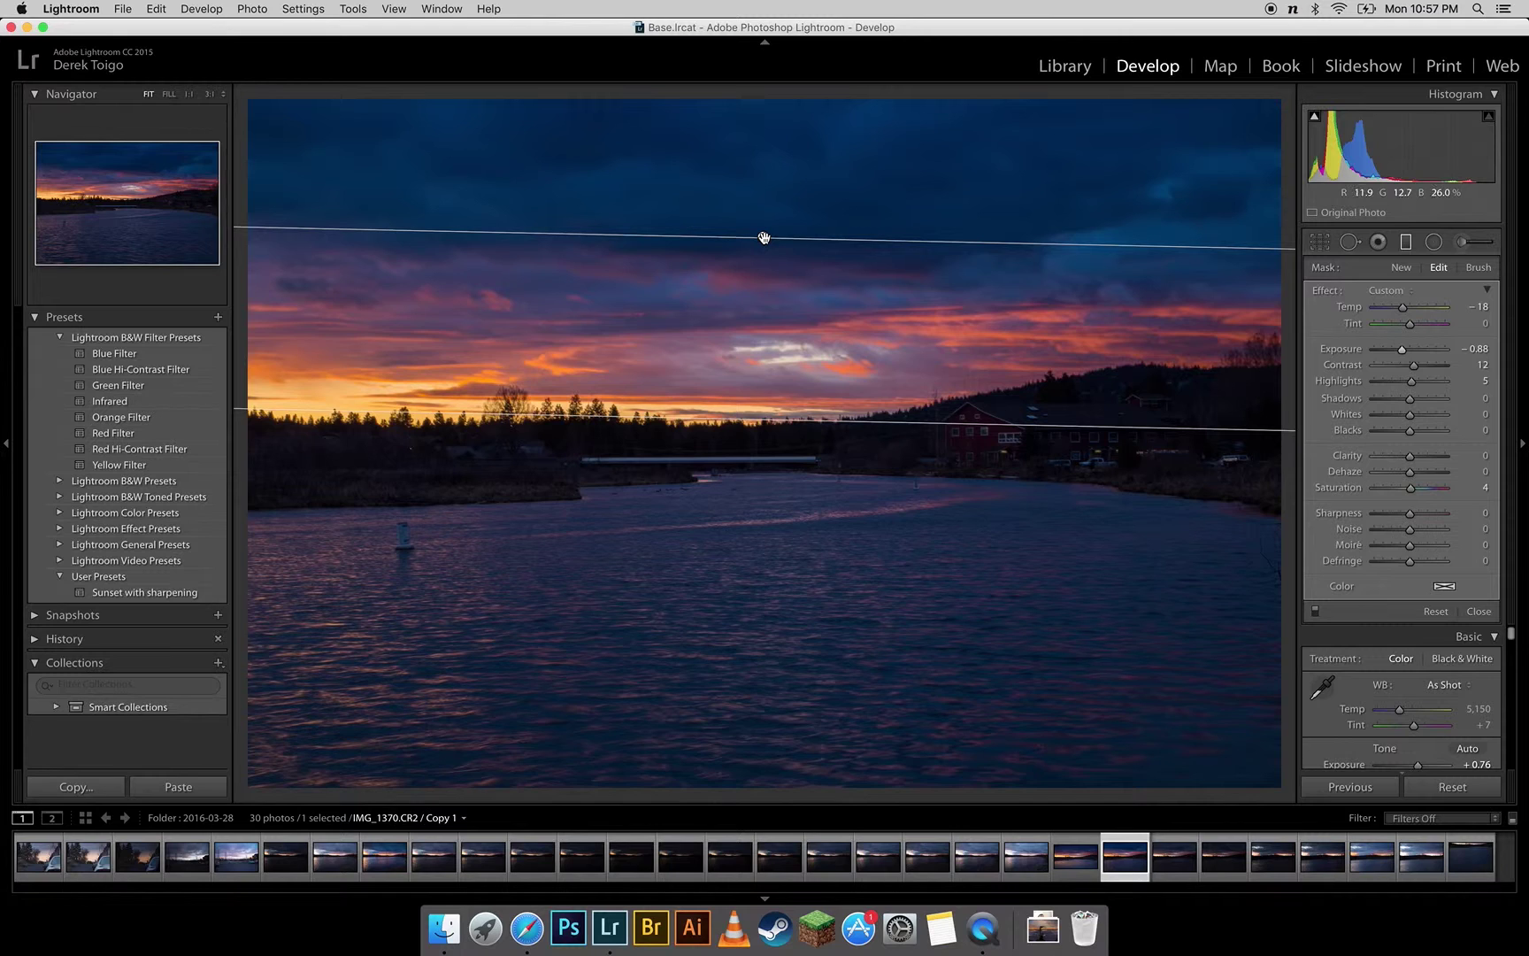
pyautogui.moveTo(765, 237)
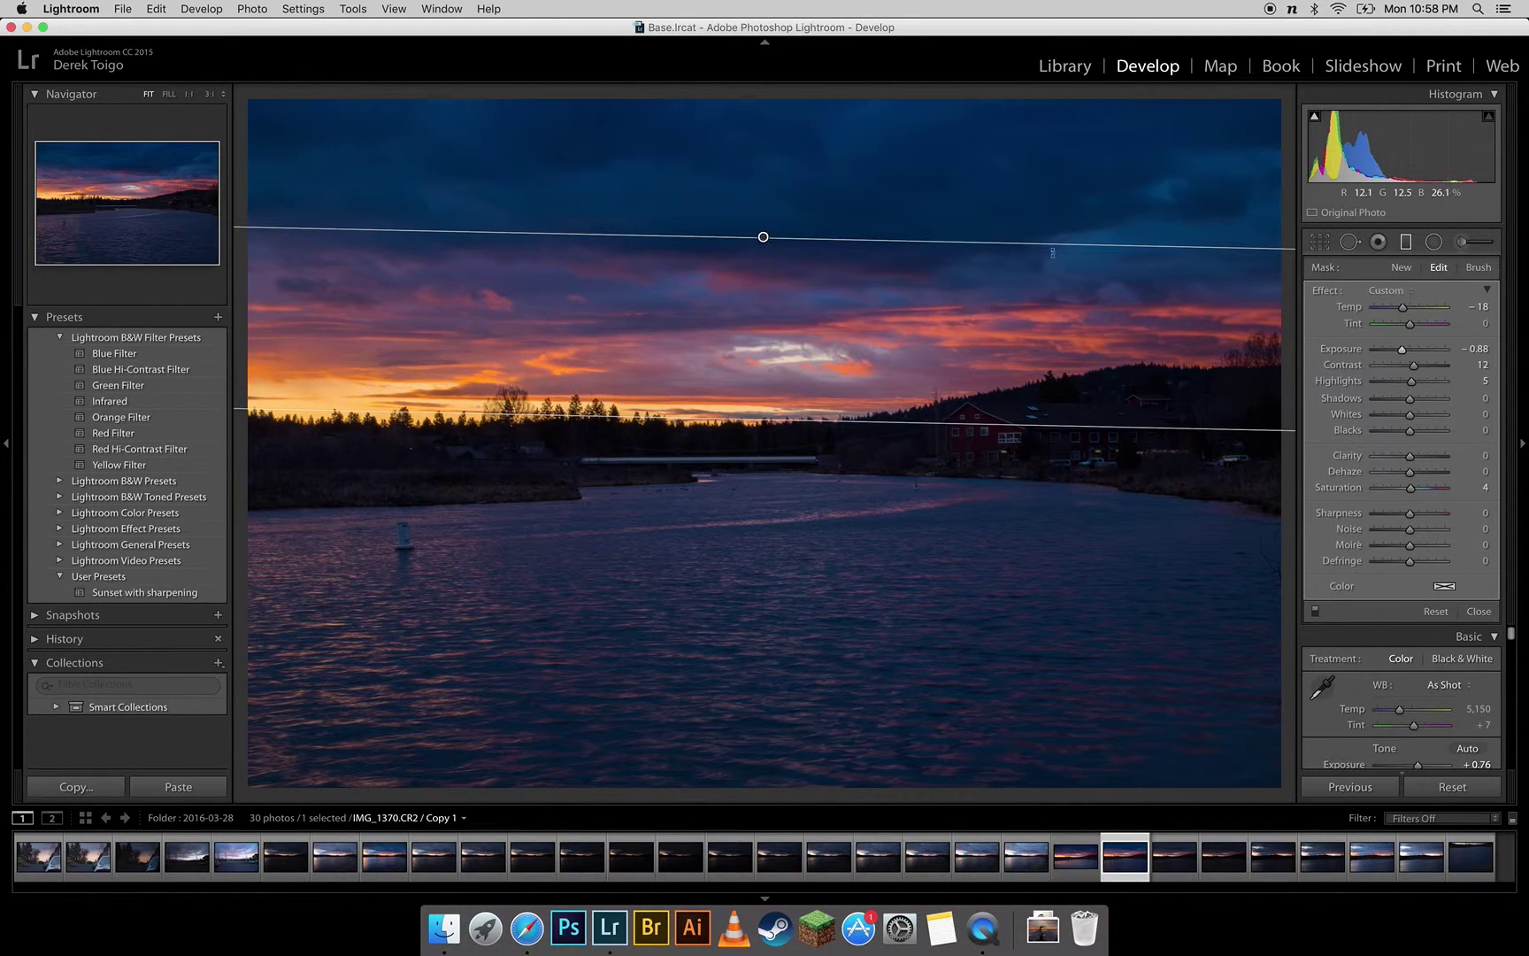
# Step: Close the graduated filter and warm the whole photo by setting its white balance Temp to 5,576
pyautogui.click(1407, 250)
pyautogui.click(1406, 244)
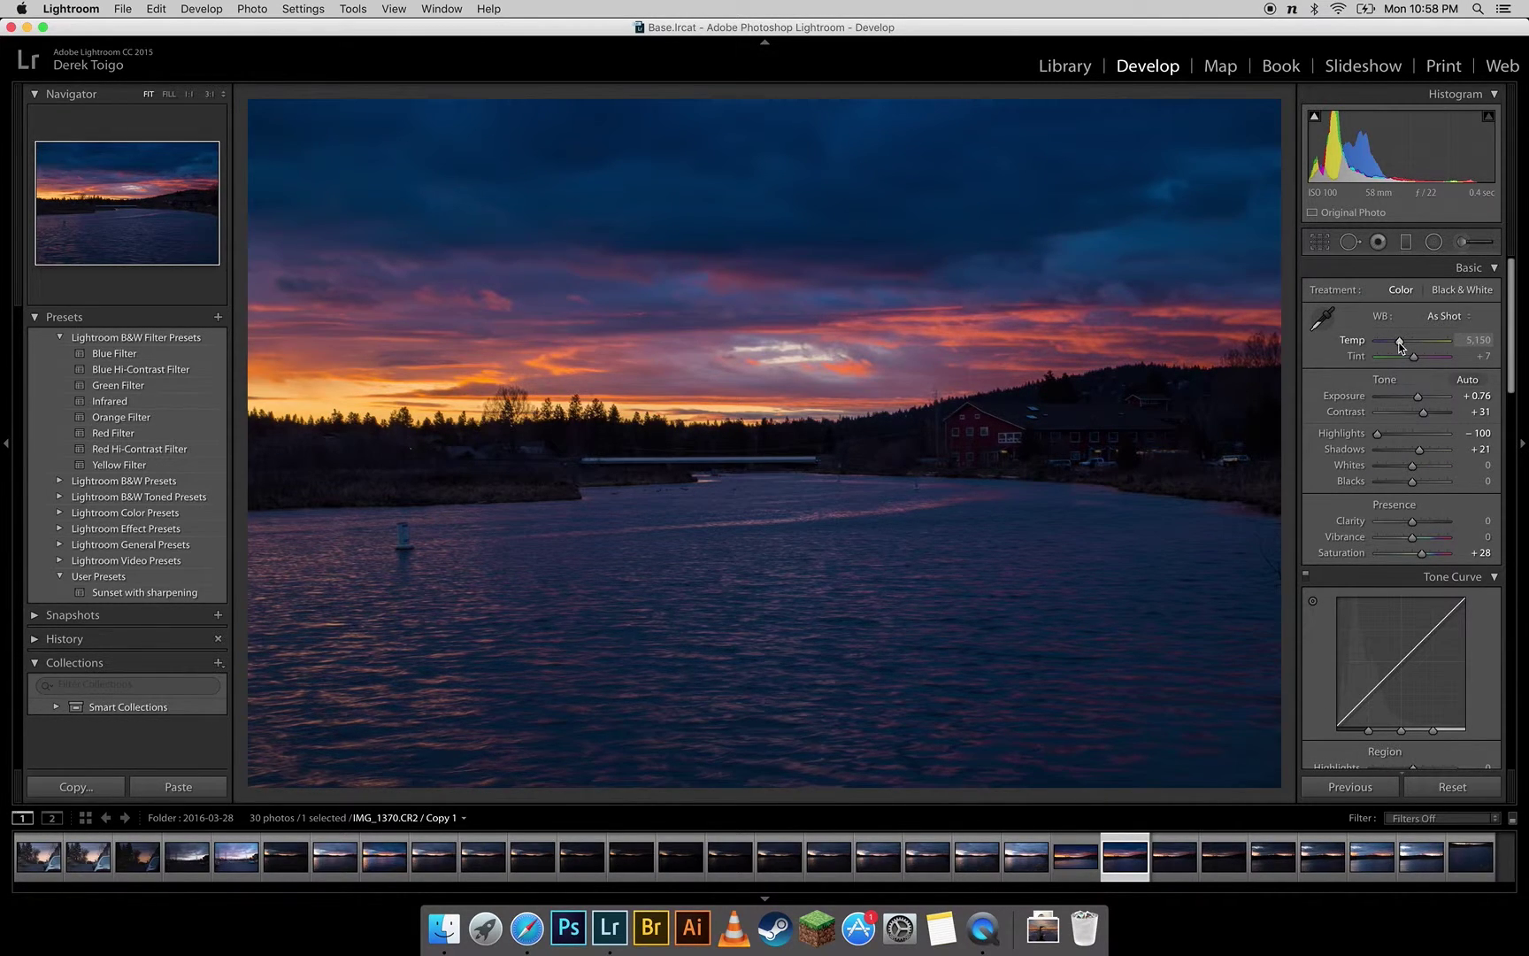
pyautogui.moveTo(1400, 342); pyautogui.dragTo(1403, 344)
pyautogui.click(1414, 249)
pyautogui.click(1407, 245)
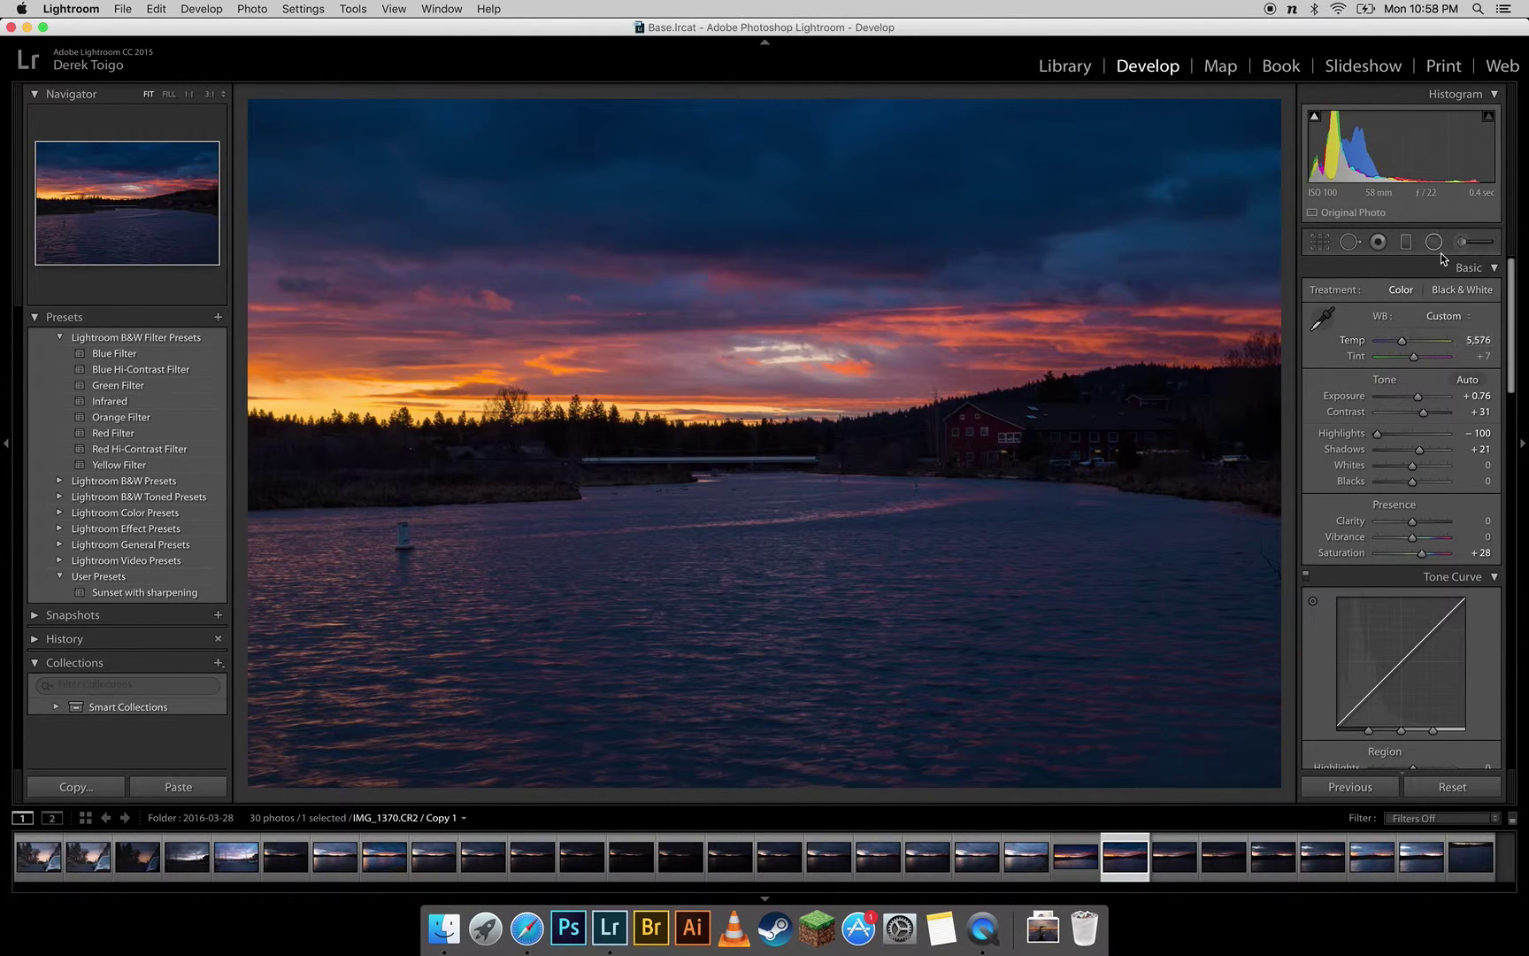
# Step: Reselect the sky's graduated filter and set its Temp to −29 and Exposure to −1.38
pyautogui.click(1412, 247)
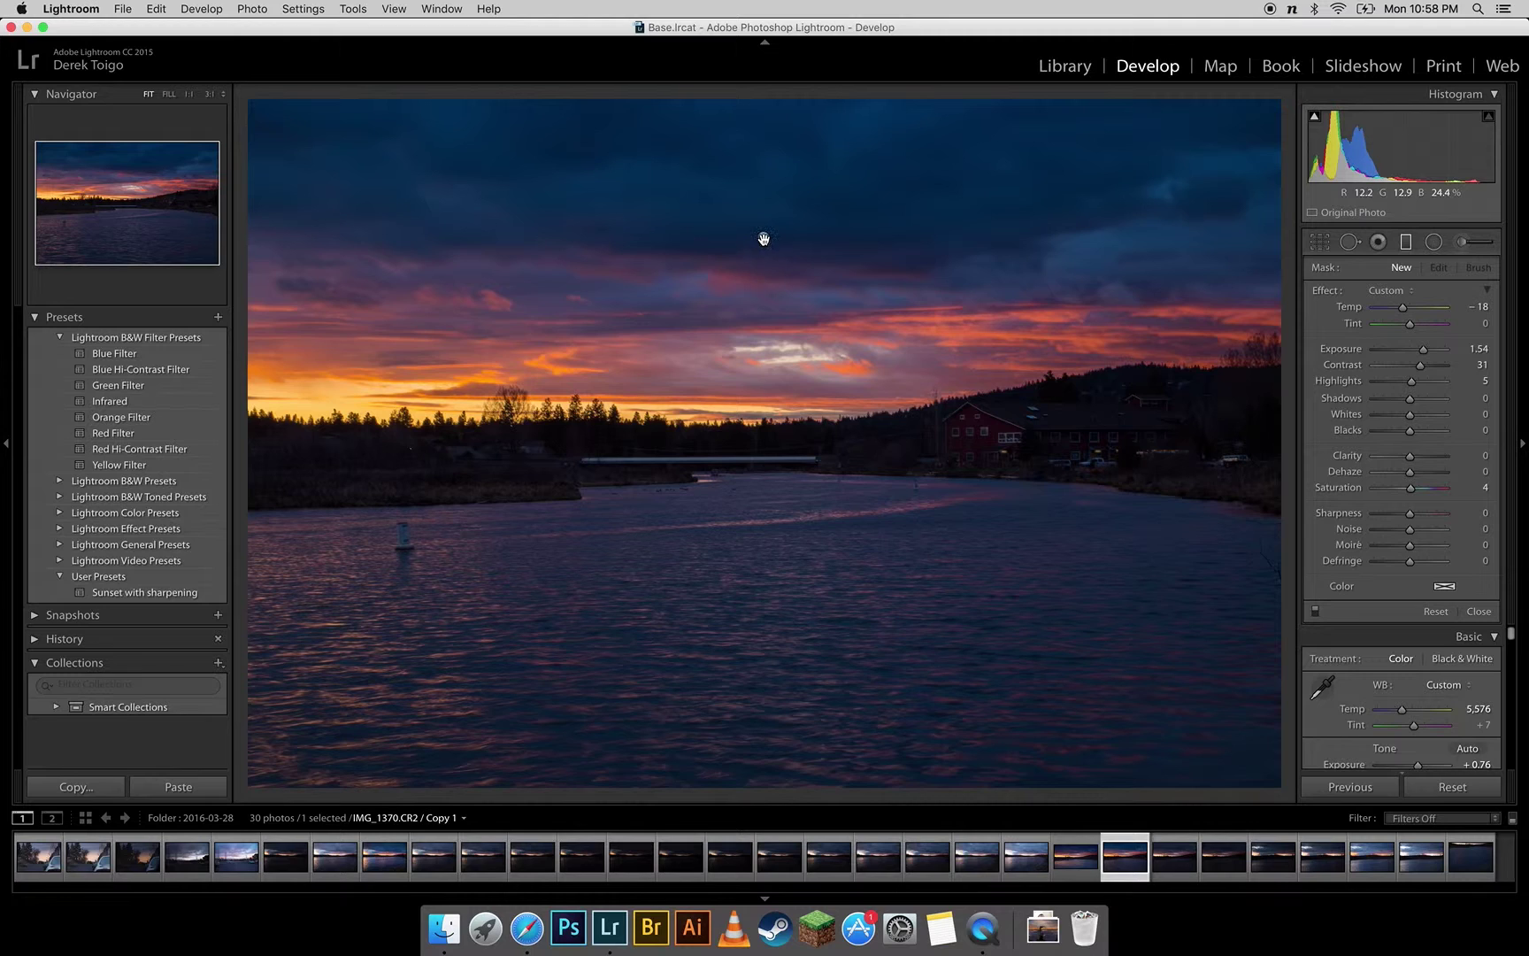
pyautogui.moveTo(764, 239); pyautogui.dragTo(765, 416)
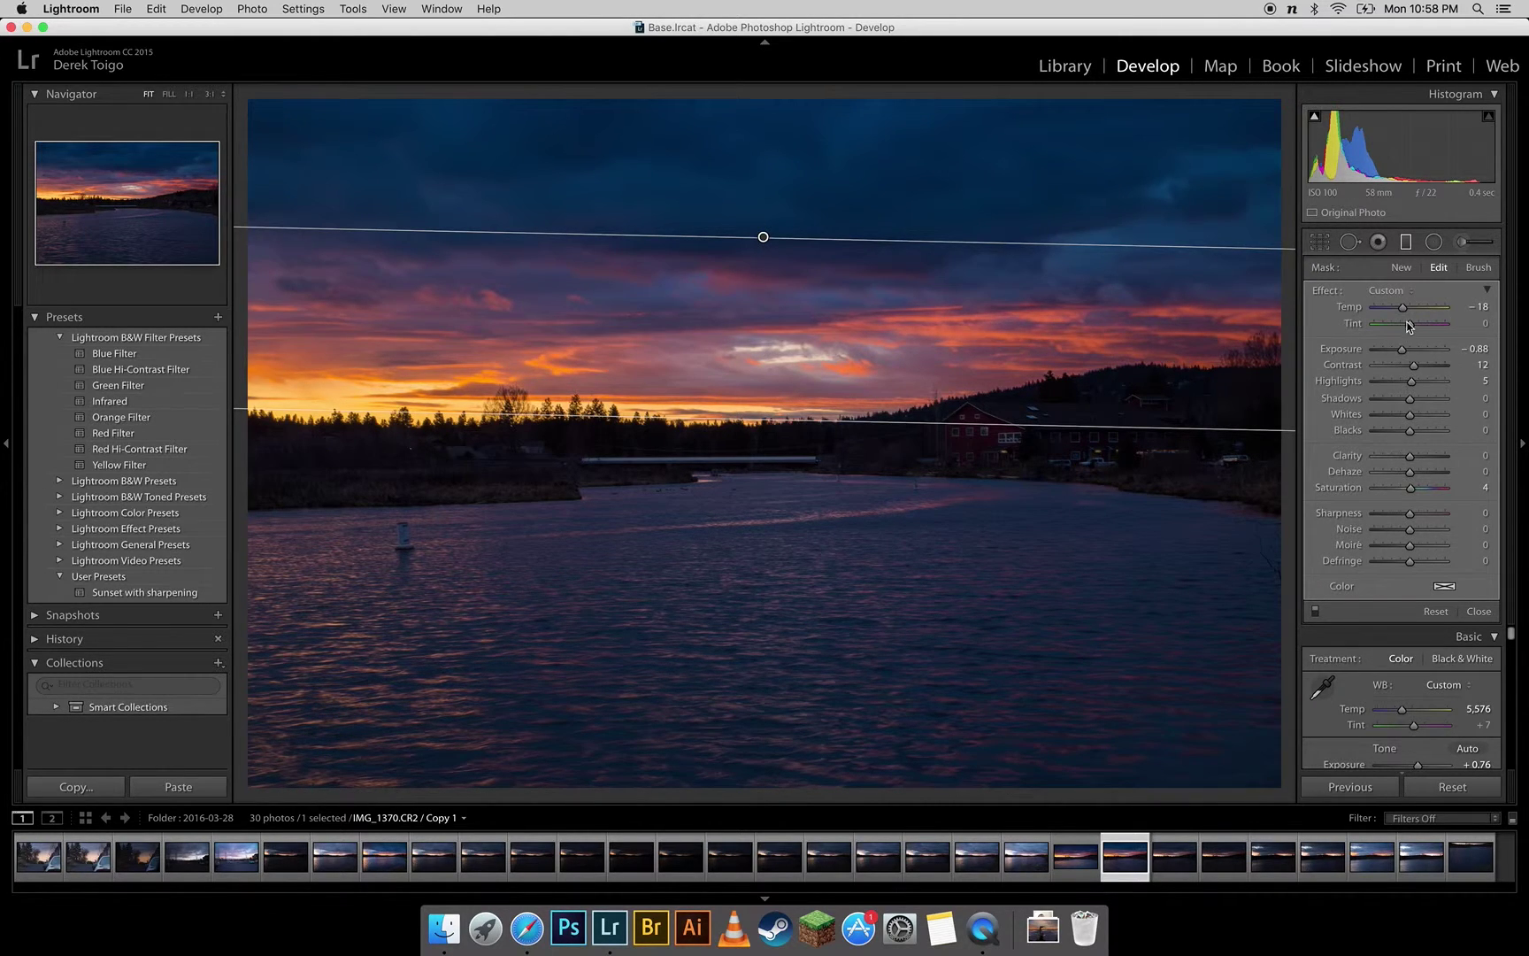
pyautogui.moveTo(1402, 309); pyautogui.dragTo(1399, 356)
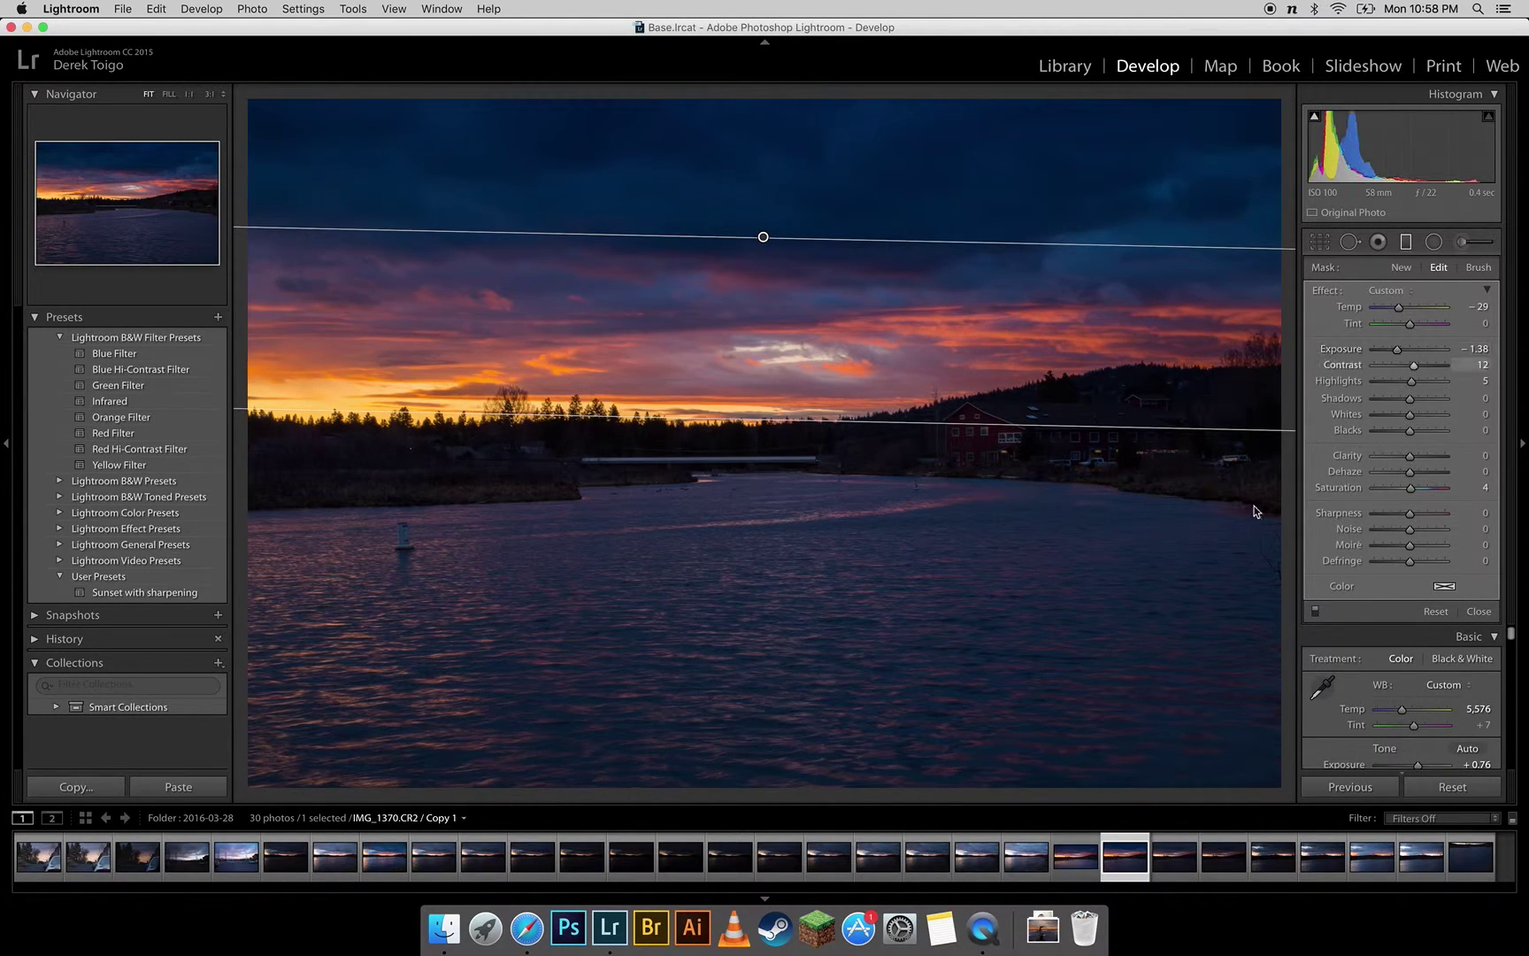
# Step: Widen the graduated filter, shift it so its lower edge lies on the water just below the shoreline, and close it
pyautogui.moveTo(812, 426); pyautogui.dragTo(819, 587)
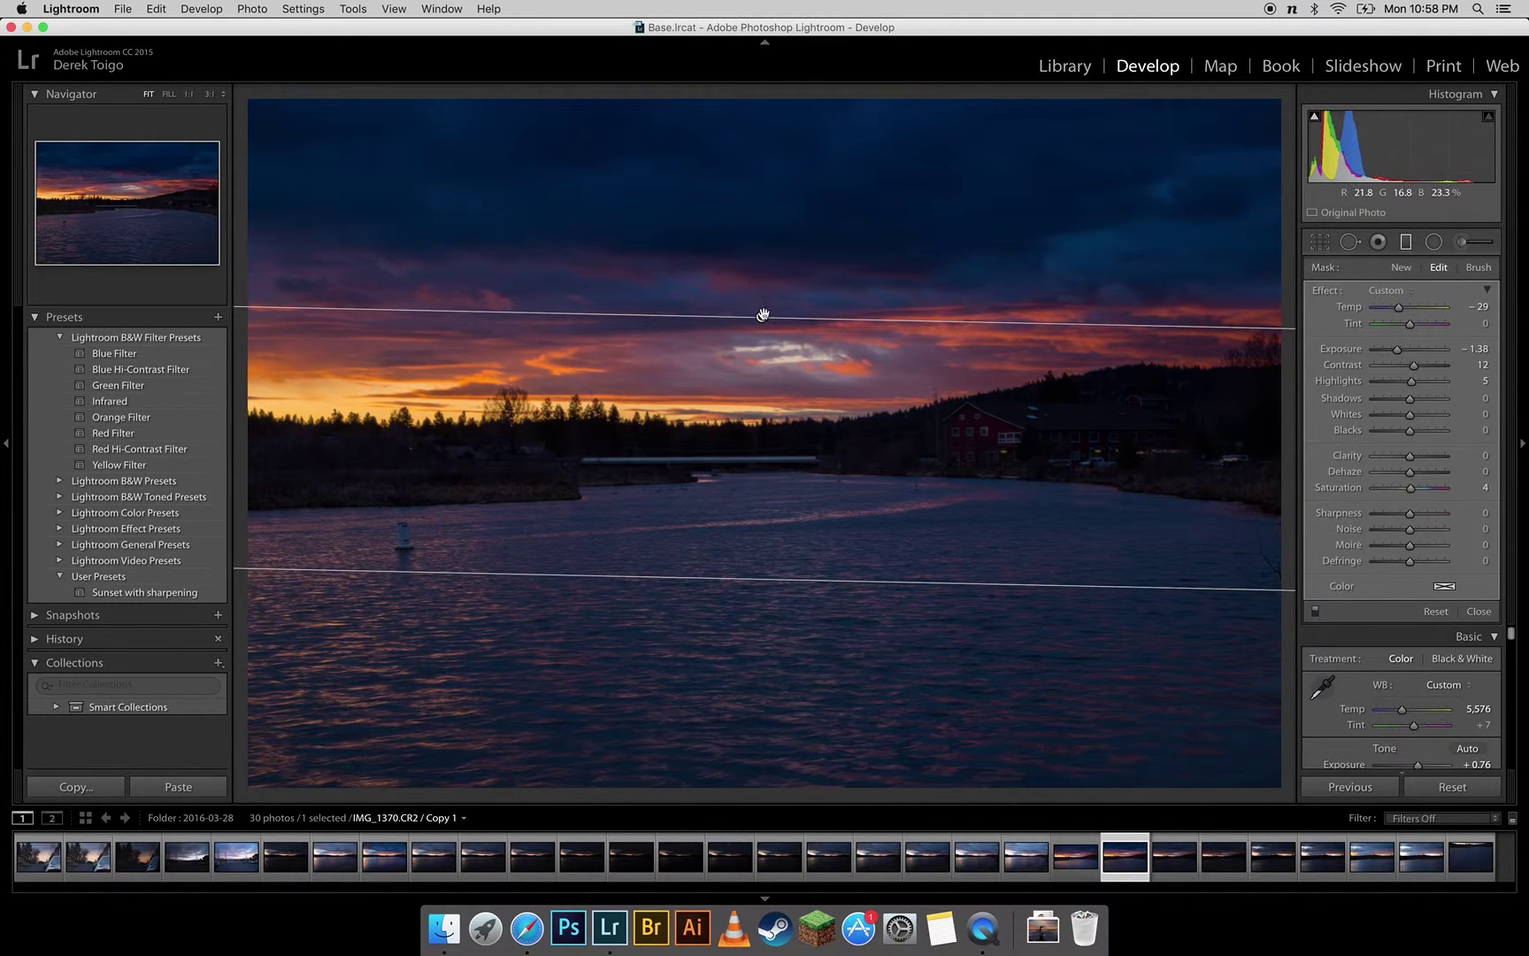
pyautogui.moveTo(761, 315); pyautogui.dragTo(772, 265)
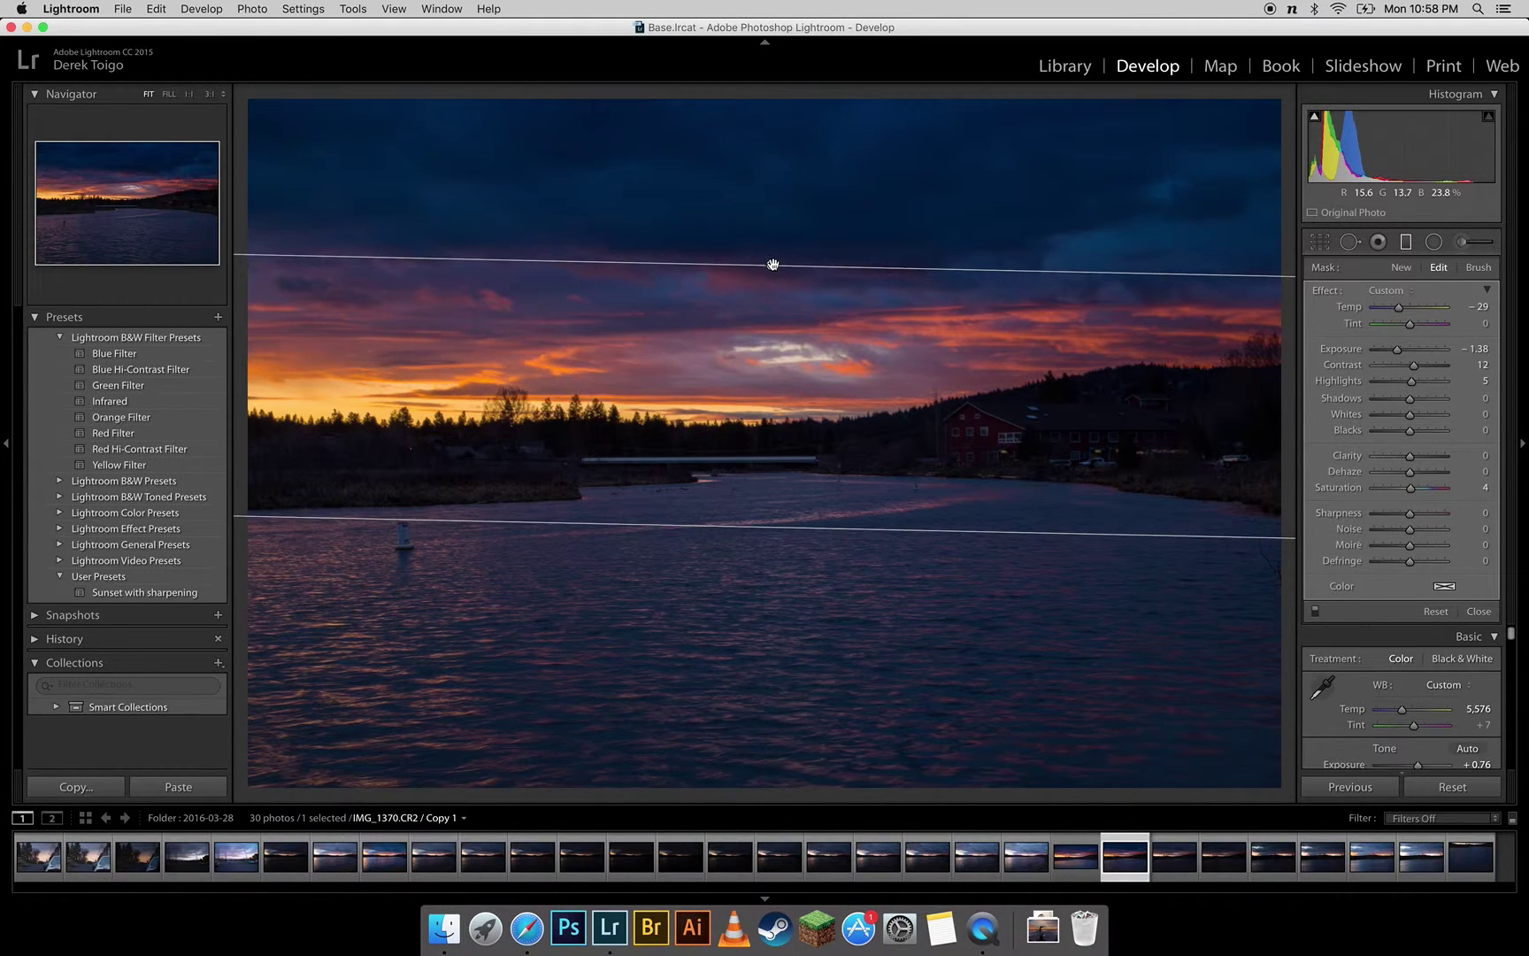
pyautogui.moveTo(773, 265)
pyautogui.press('o')
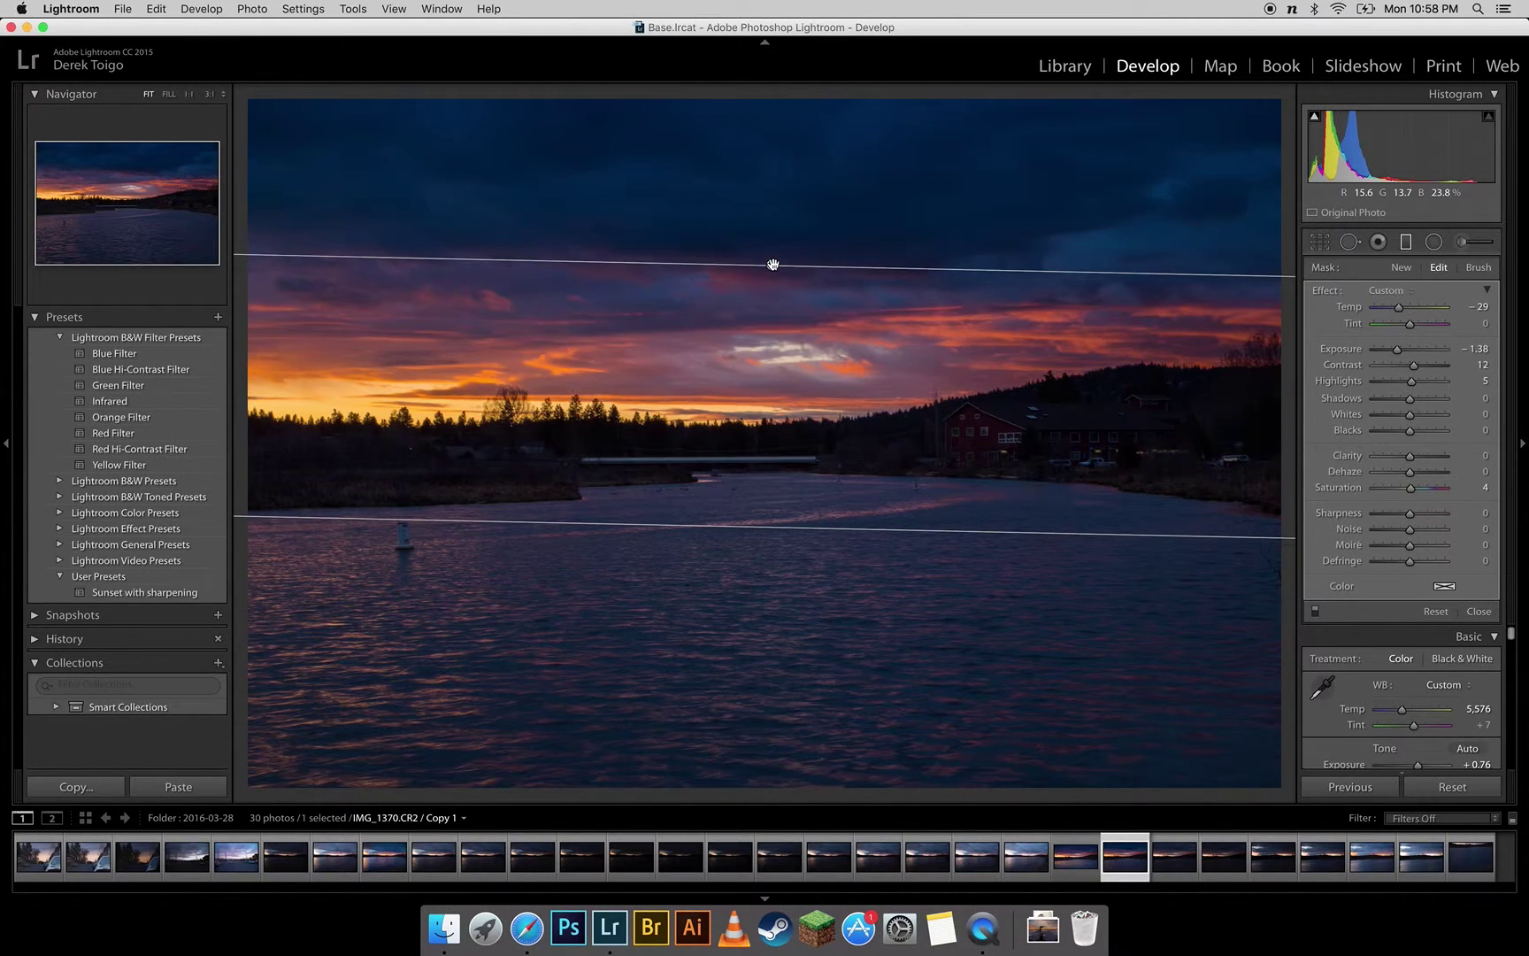
pyautogui.press('o')
pyautogui.press('o')
pyautogui.click(1407, 246)
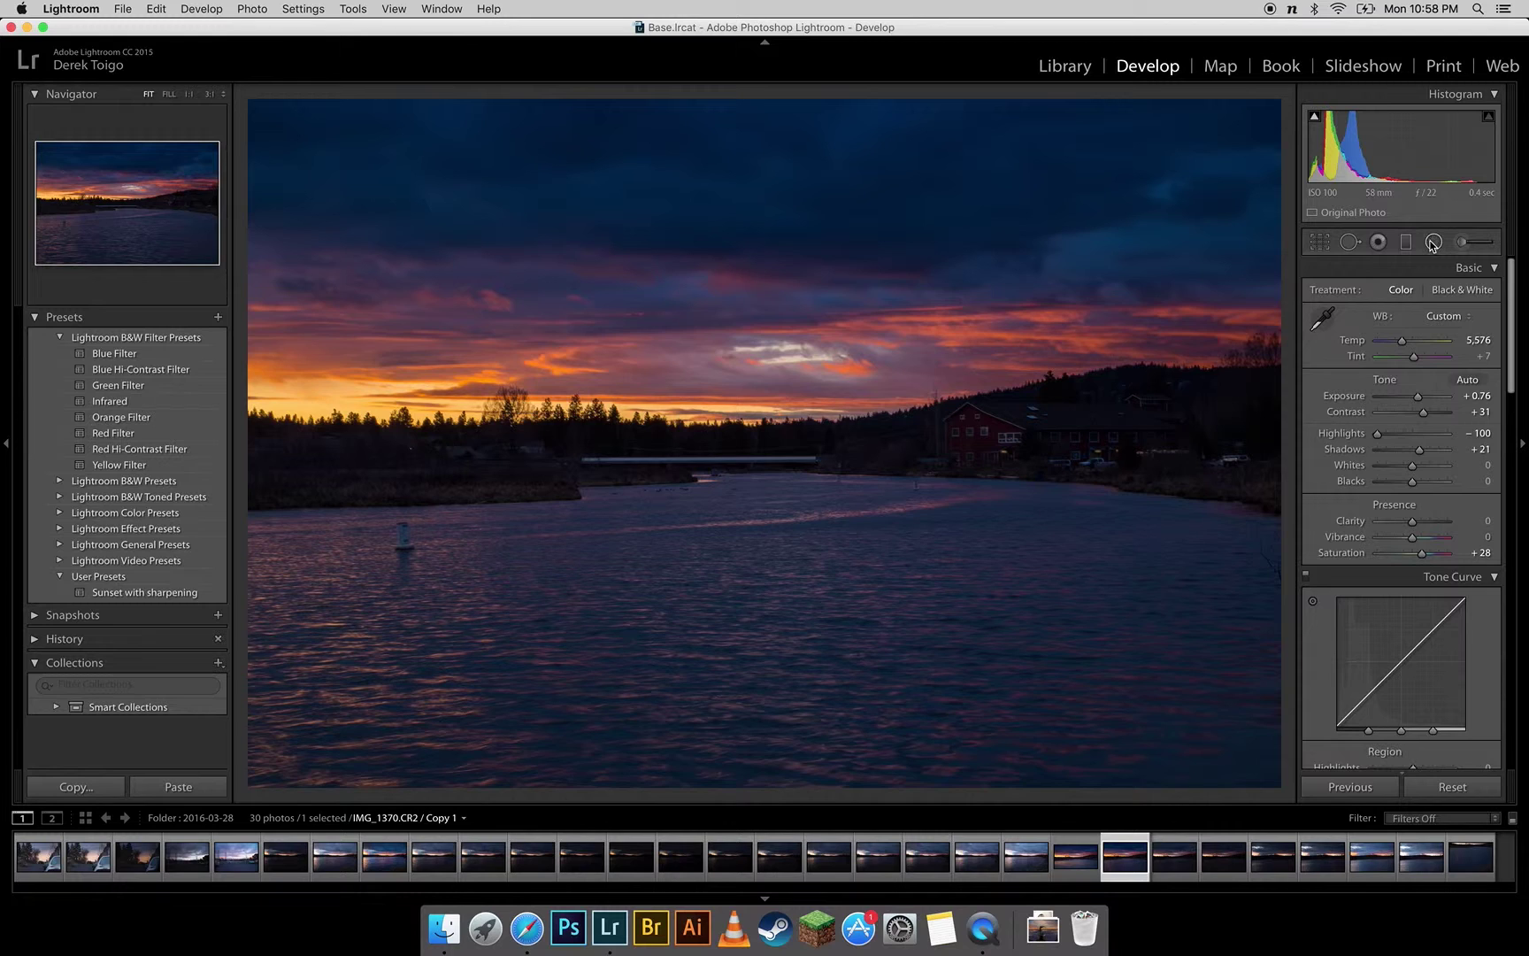
# Step: Add a wide, flat radial filter centred near the horizon's left end, move it up over the sunset glow, and invert its mask
pyautogui.hotkey('shift', 'm')
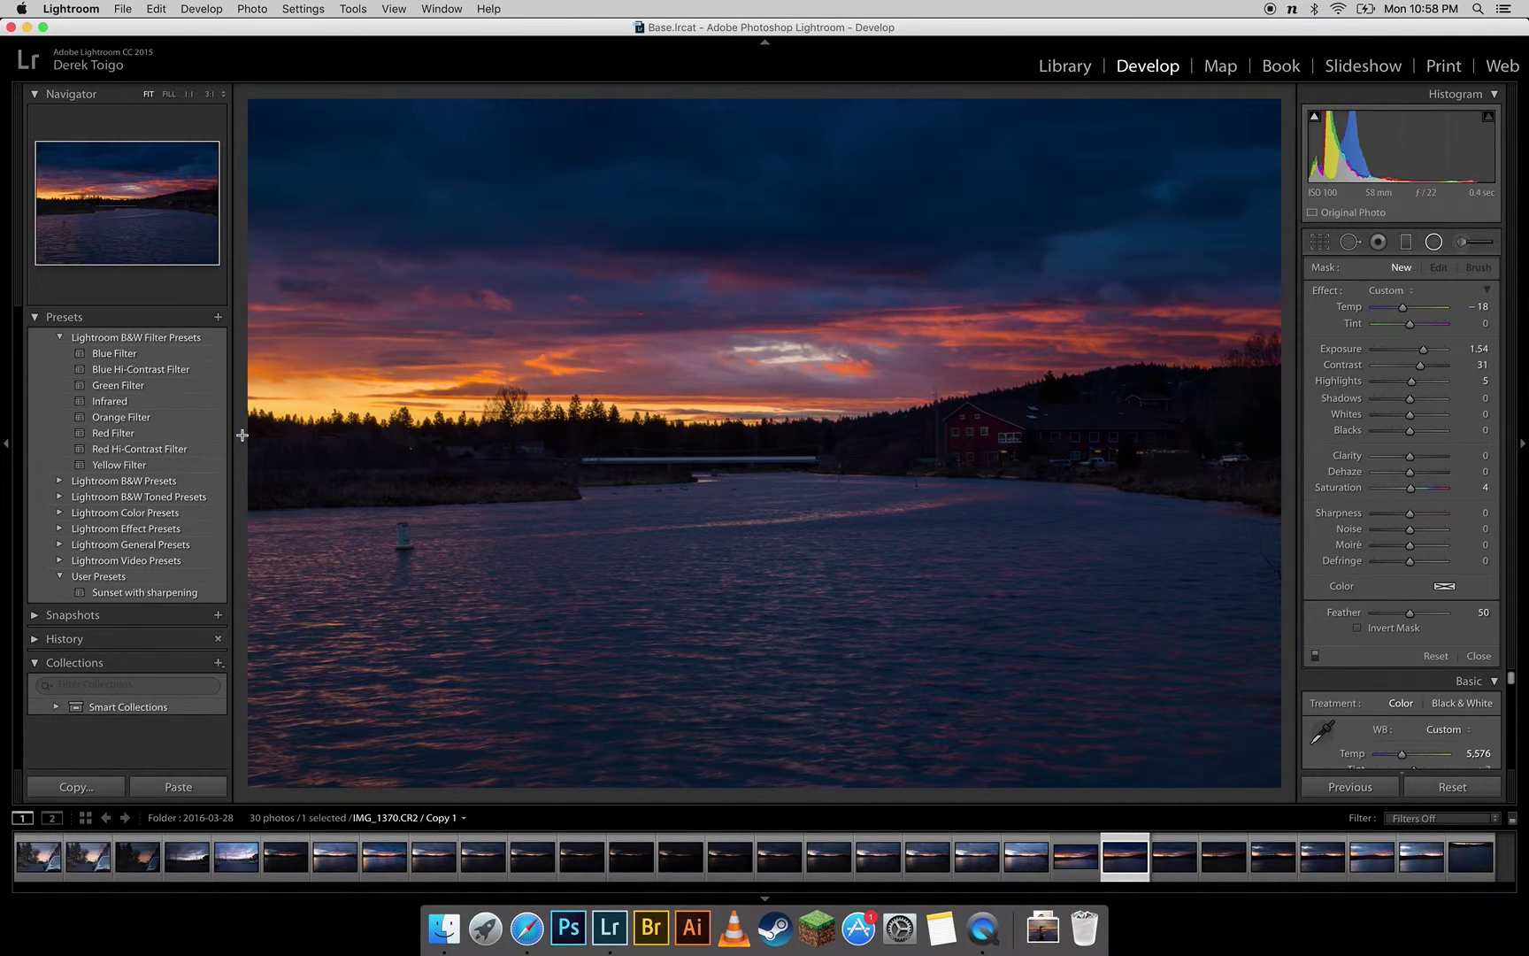
pyautogui.moveTo(245, 435); pyautogui.dragTo(978, 365)
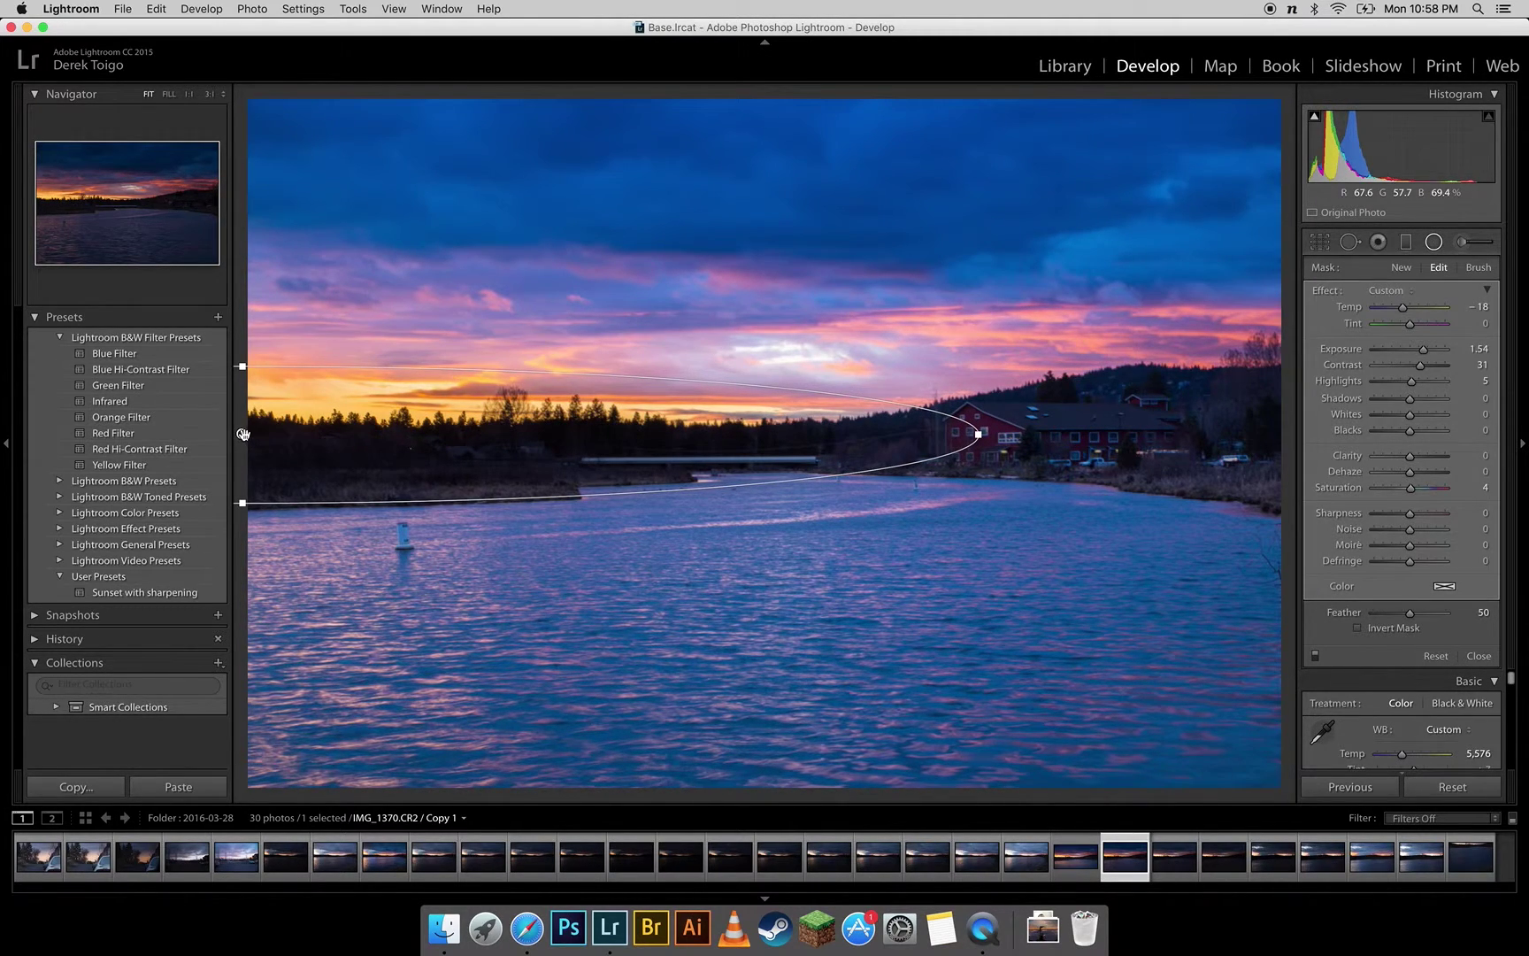
pyautogui.moveTo(276, 429); pyautogui.dragTo(334, 397)
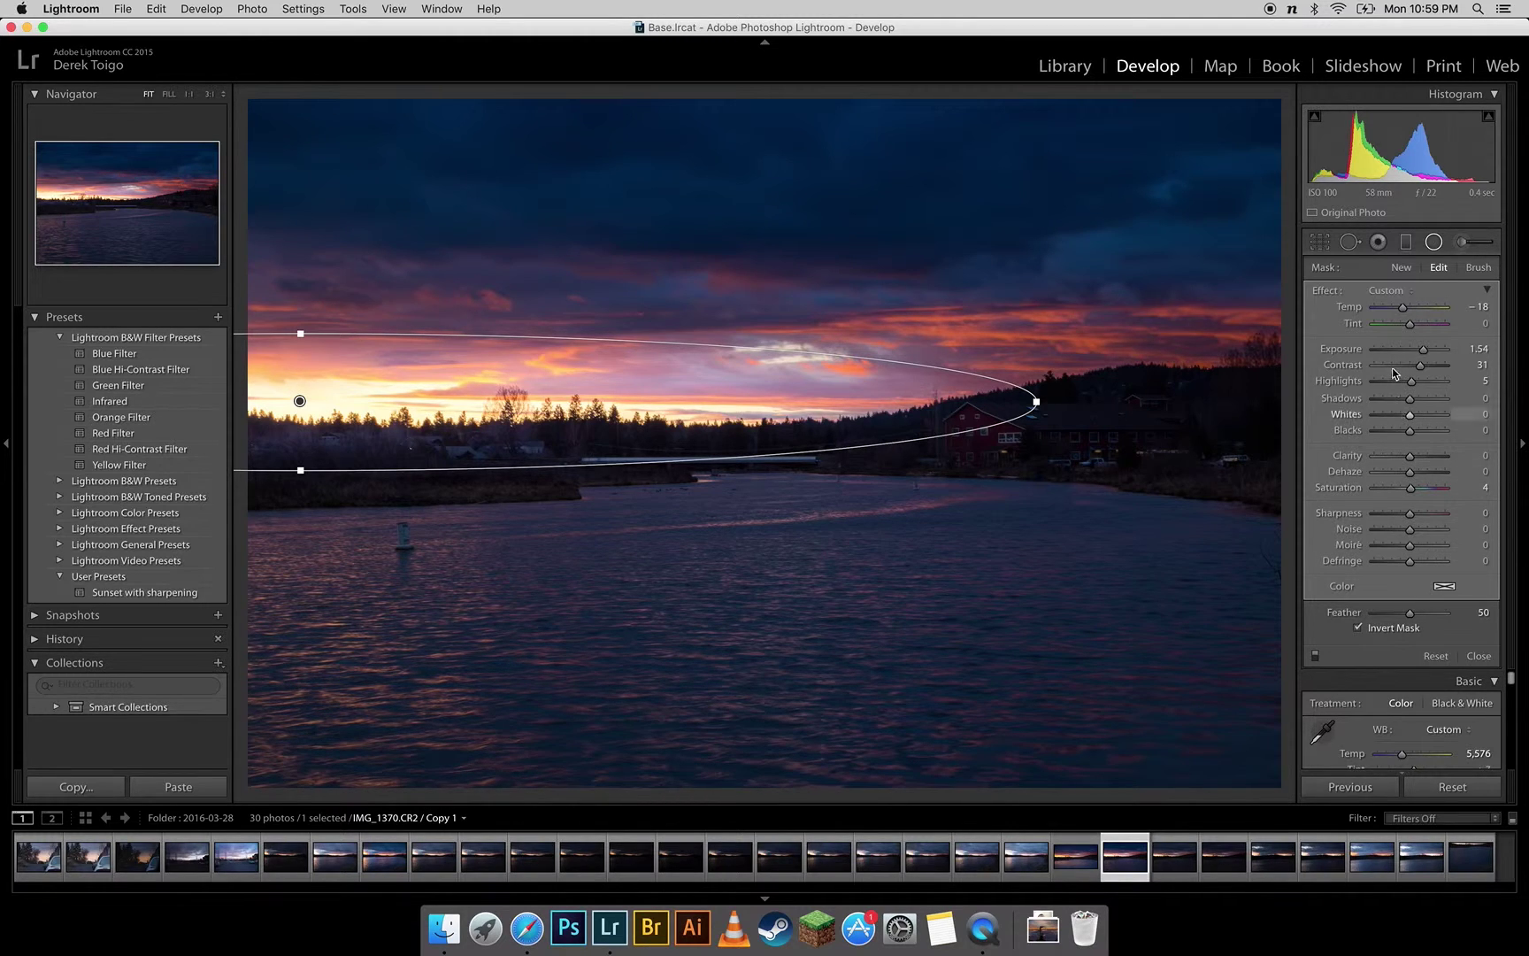
# Step: Set the radial filter's Exposure to 0.35, Contrast to 0 and Temp to 4
pyautogui.moveTo(1423, 354); pyautogui.dragTo(1411, 354)
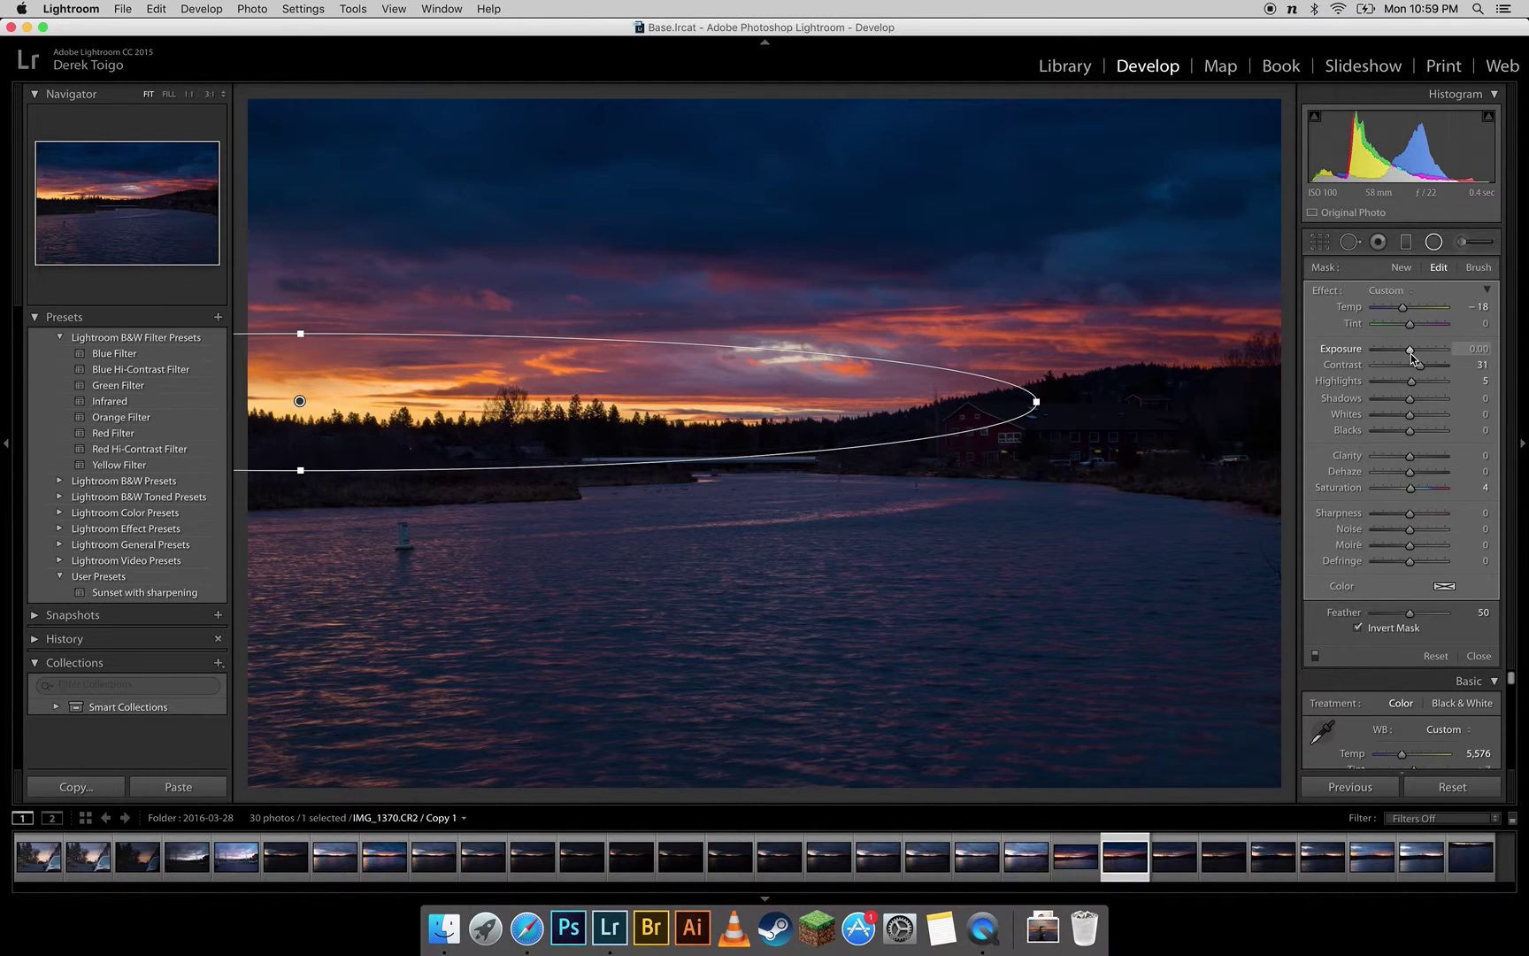
pyautogui.moveTo(1413, 371); pyautogui.dragTo(1411, 372)
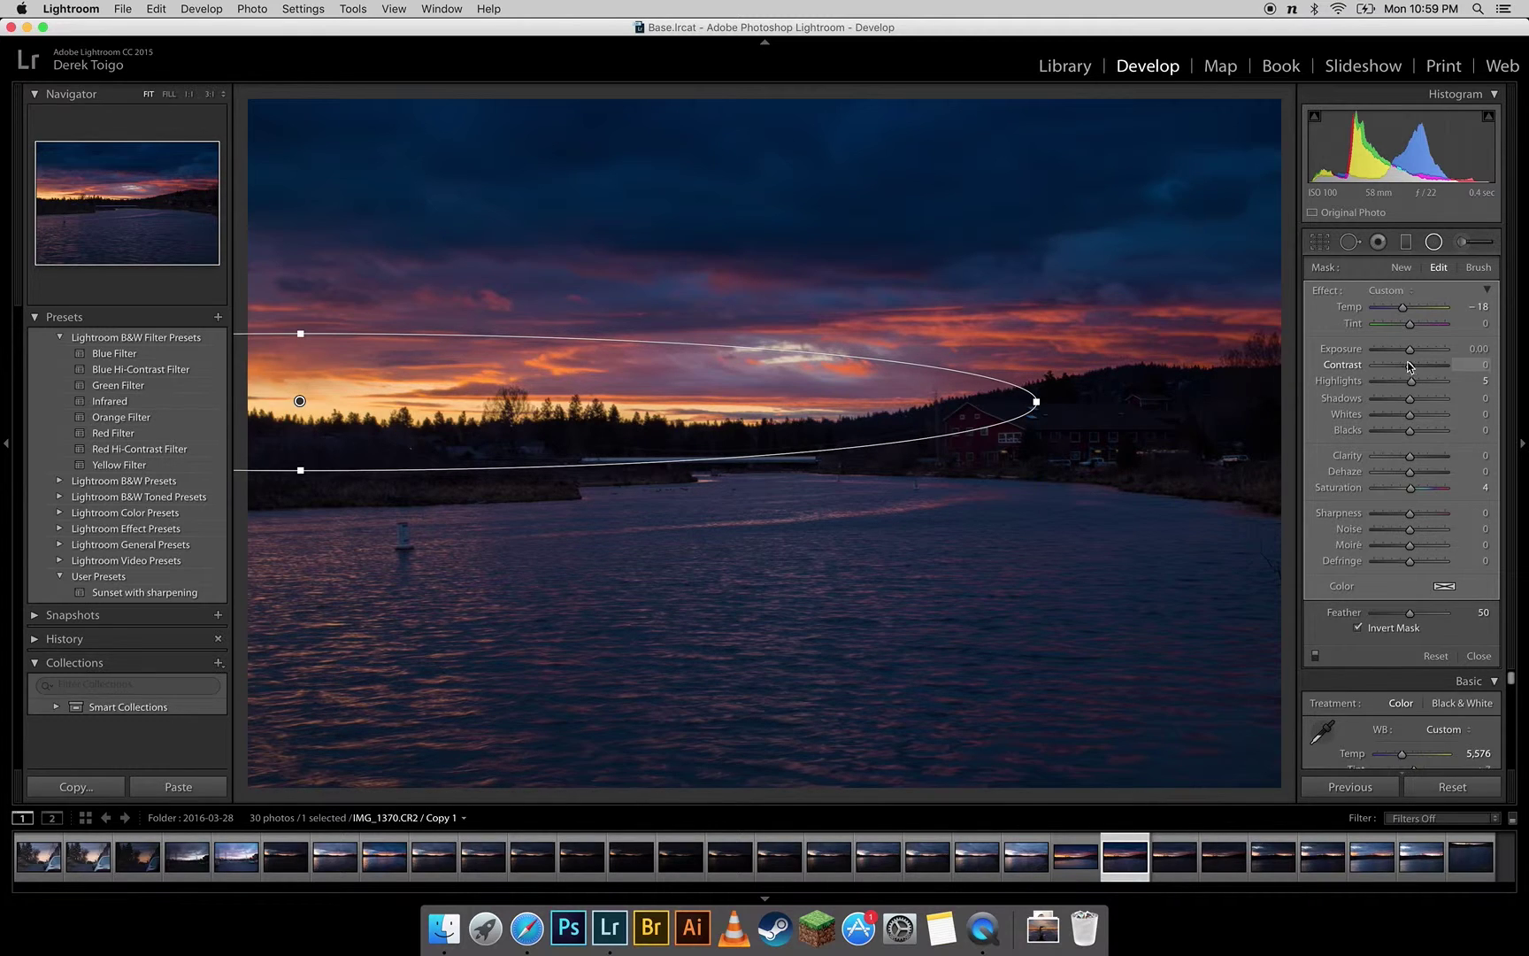
pyautogui.moveTo(1402, 310); pyautogui.dragTo(1414, 311)
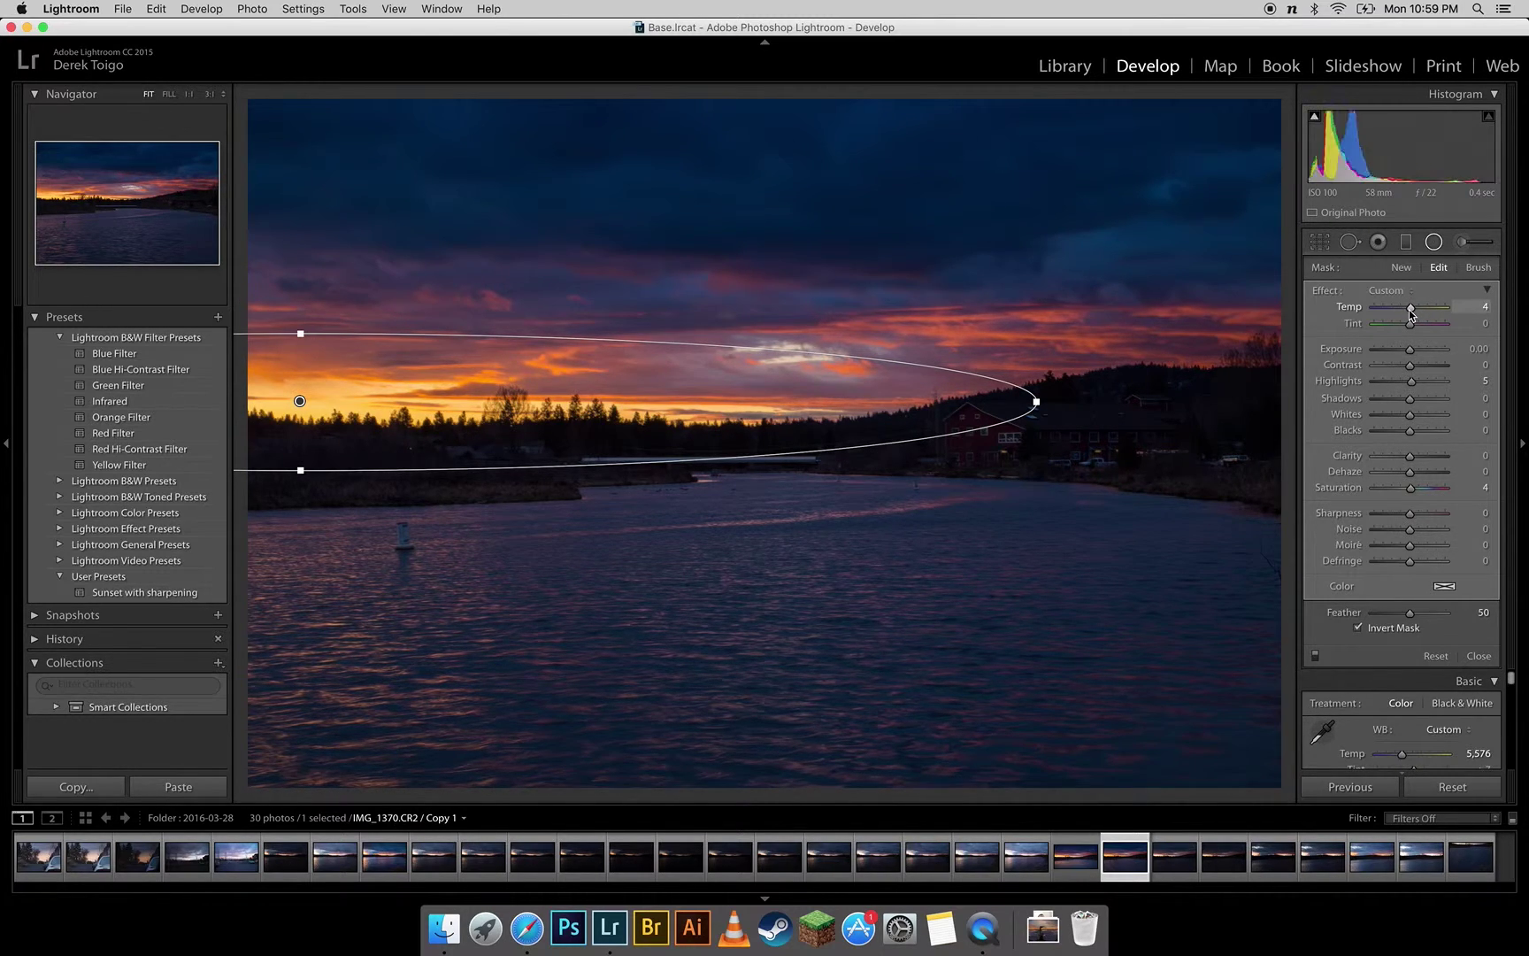
pyautogui.moveTo(1411, 351); pyautogui.dragTo(1414, 354)
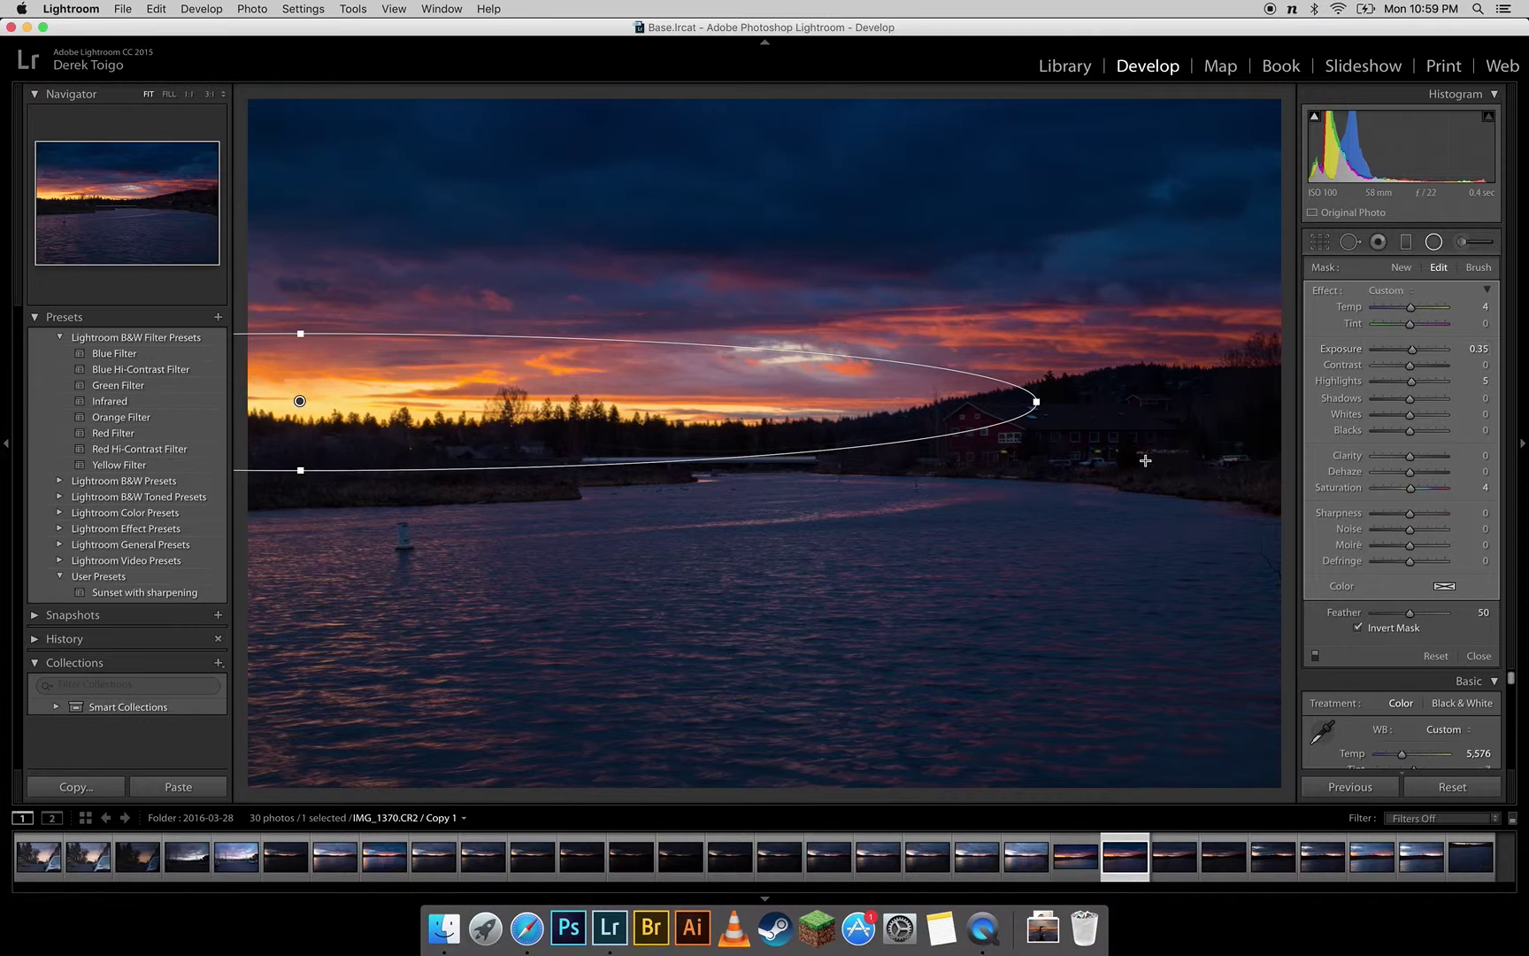
# Step: Narrow the sunset radial filter to end beside the red building, and add a second, inverted radial filter centred over that building
pyautogui.moveTo(1031, 403); pyautogui.dragTo(929, 428)
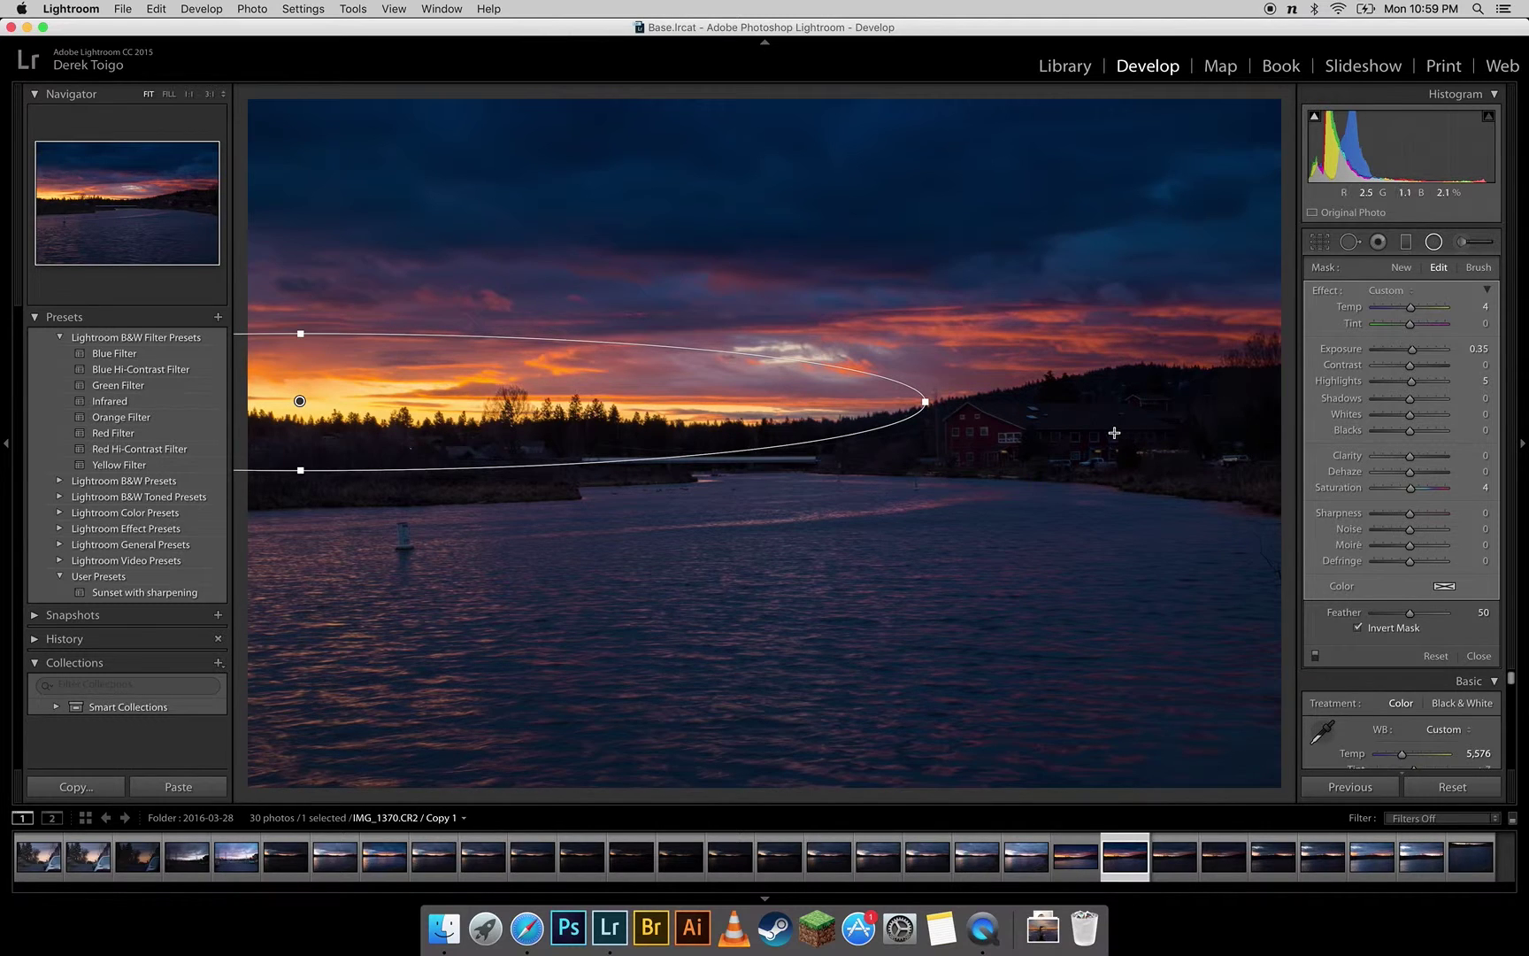
pyautogui.moveTo(812, 502)
pyautogui.mouseDown()
pyautogui.moveTo(1047, 388)
pyautogui.moveTo(1259, 396)
pyautogui.moveTo(1232, 444)
pyautogui.moveTo(1097, 423)
pyautogui.mouseUp()
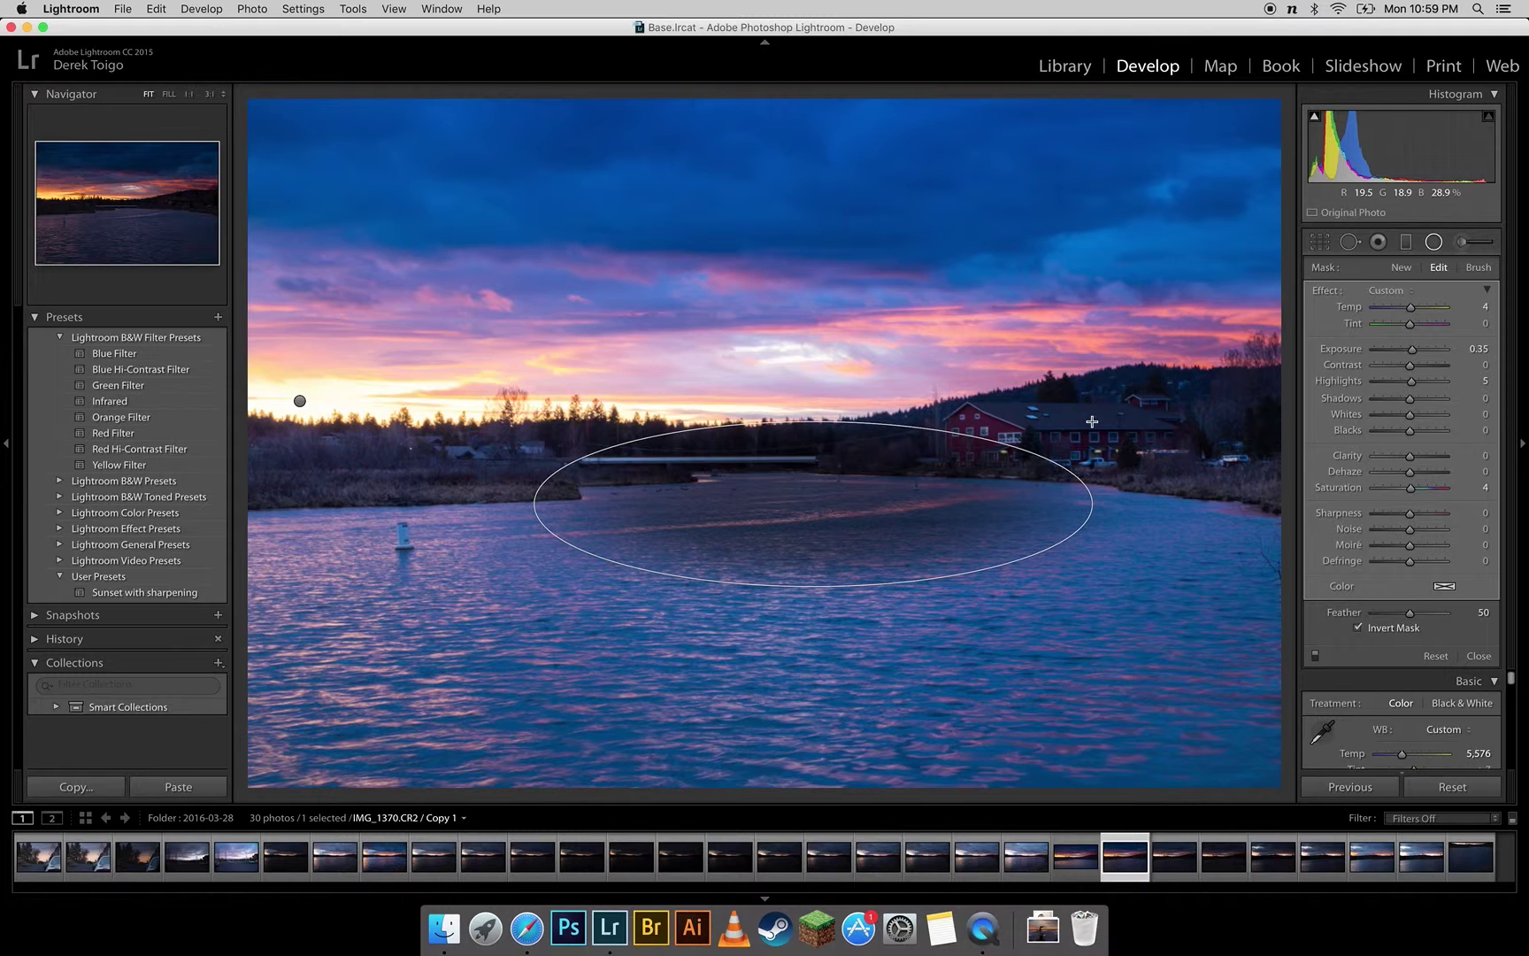
pyautogui.moveTo(812, 505); pyautogui.dragTo(1060, 424)
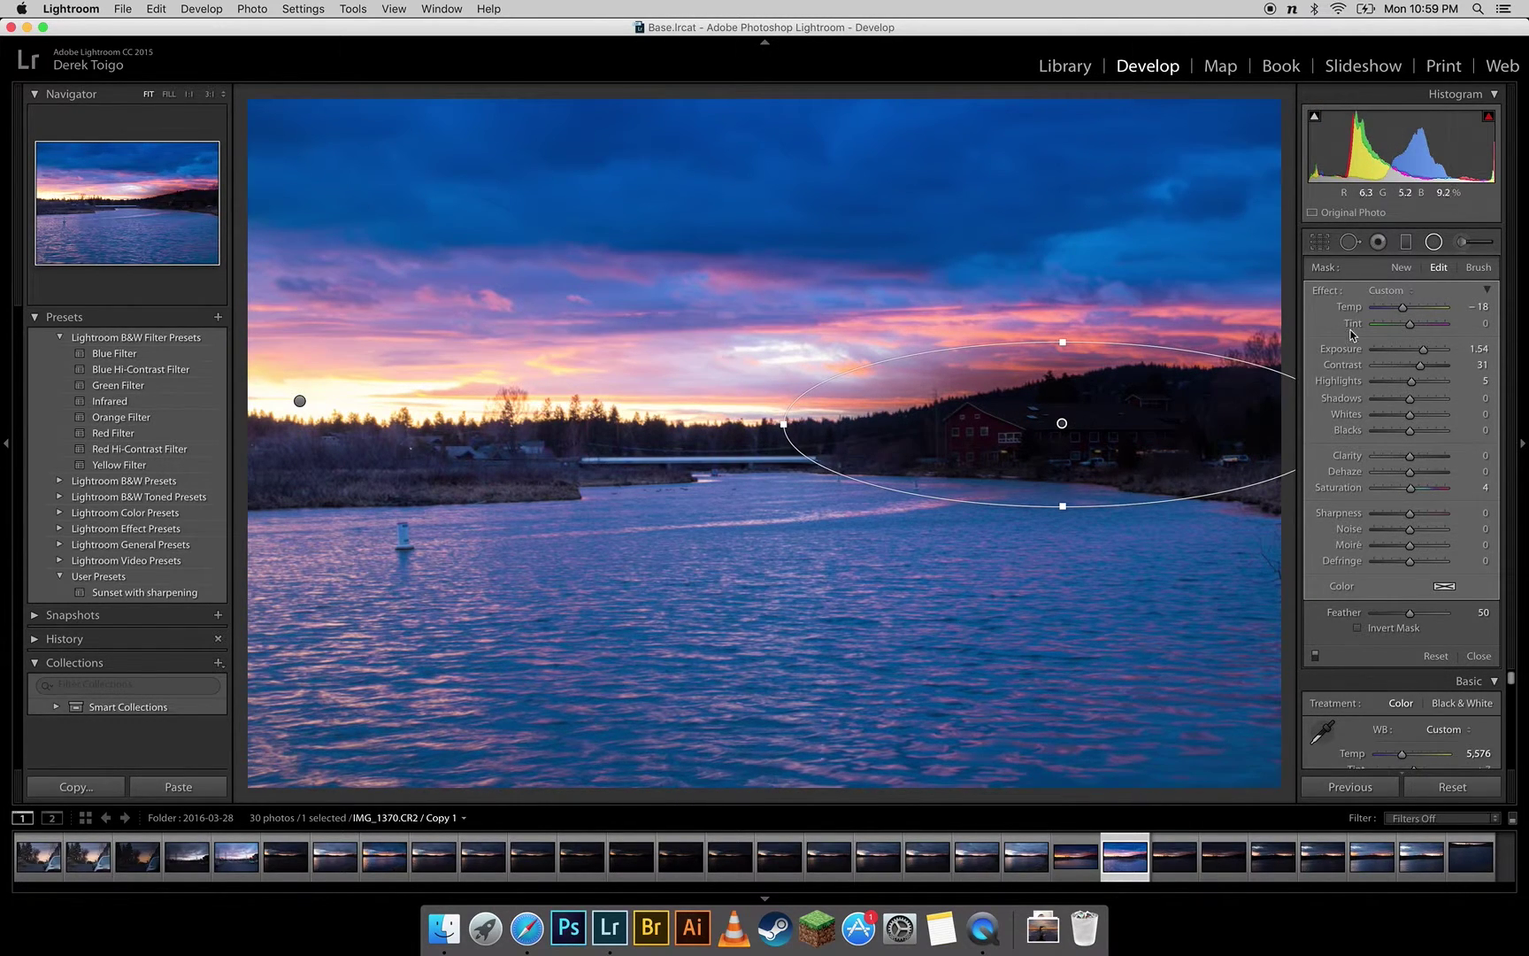
pyautogui.click(1358, 630)
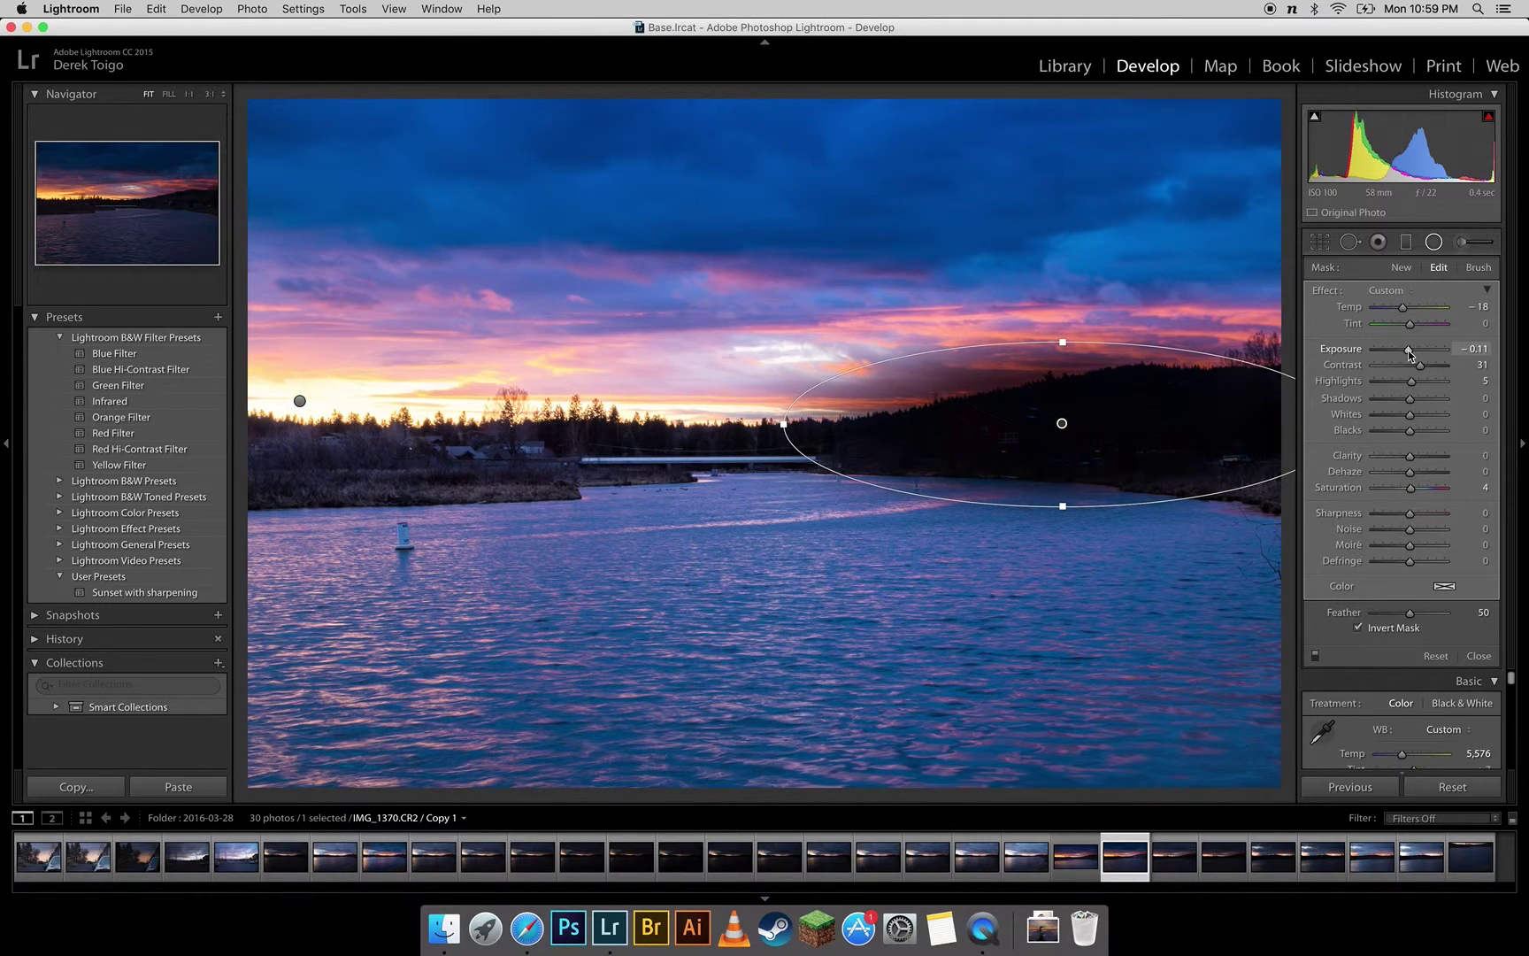
# Step: Set the building radial filter's Exposure to 1.18 and Feather to 100, and close it
pyautogui.moveTo(1424, 355); pyautogui.dragTo(1433, 353)
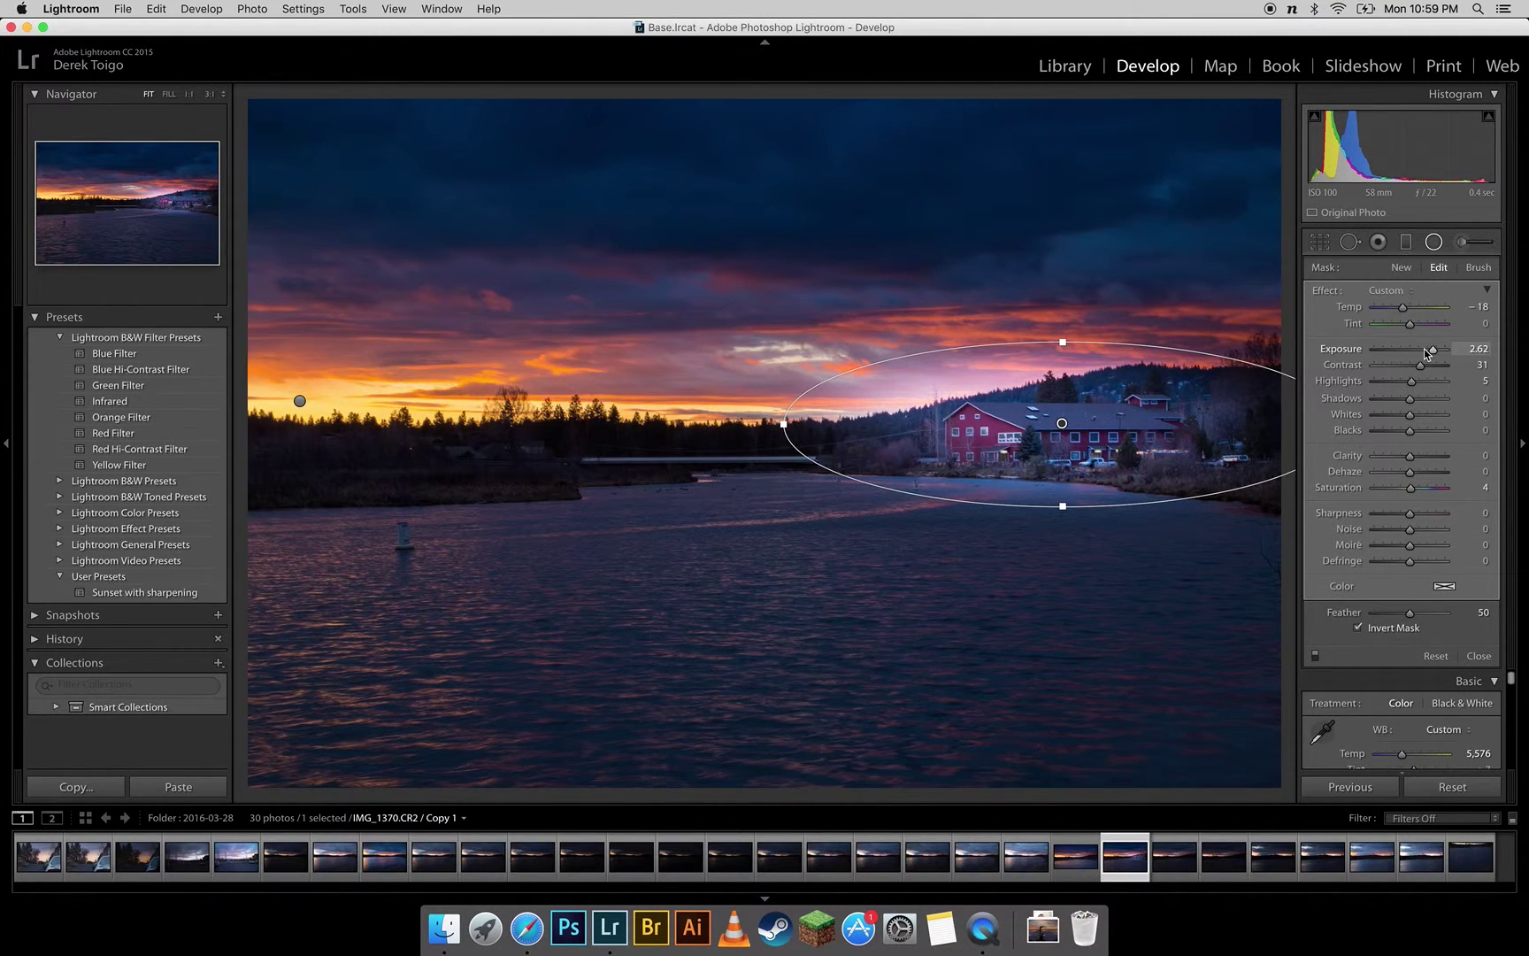
pyautogui.moveTo(1427, 353); pyautogui.dragTo(1419, 356)
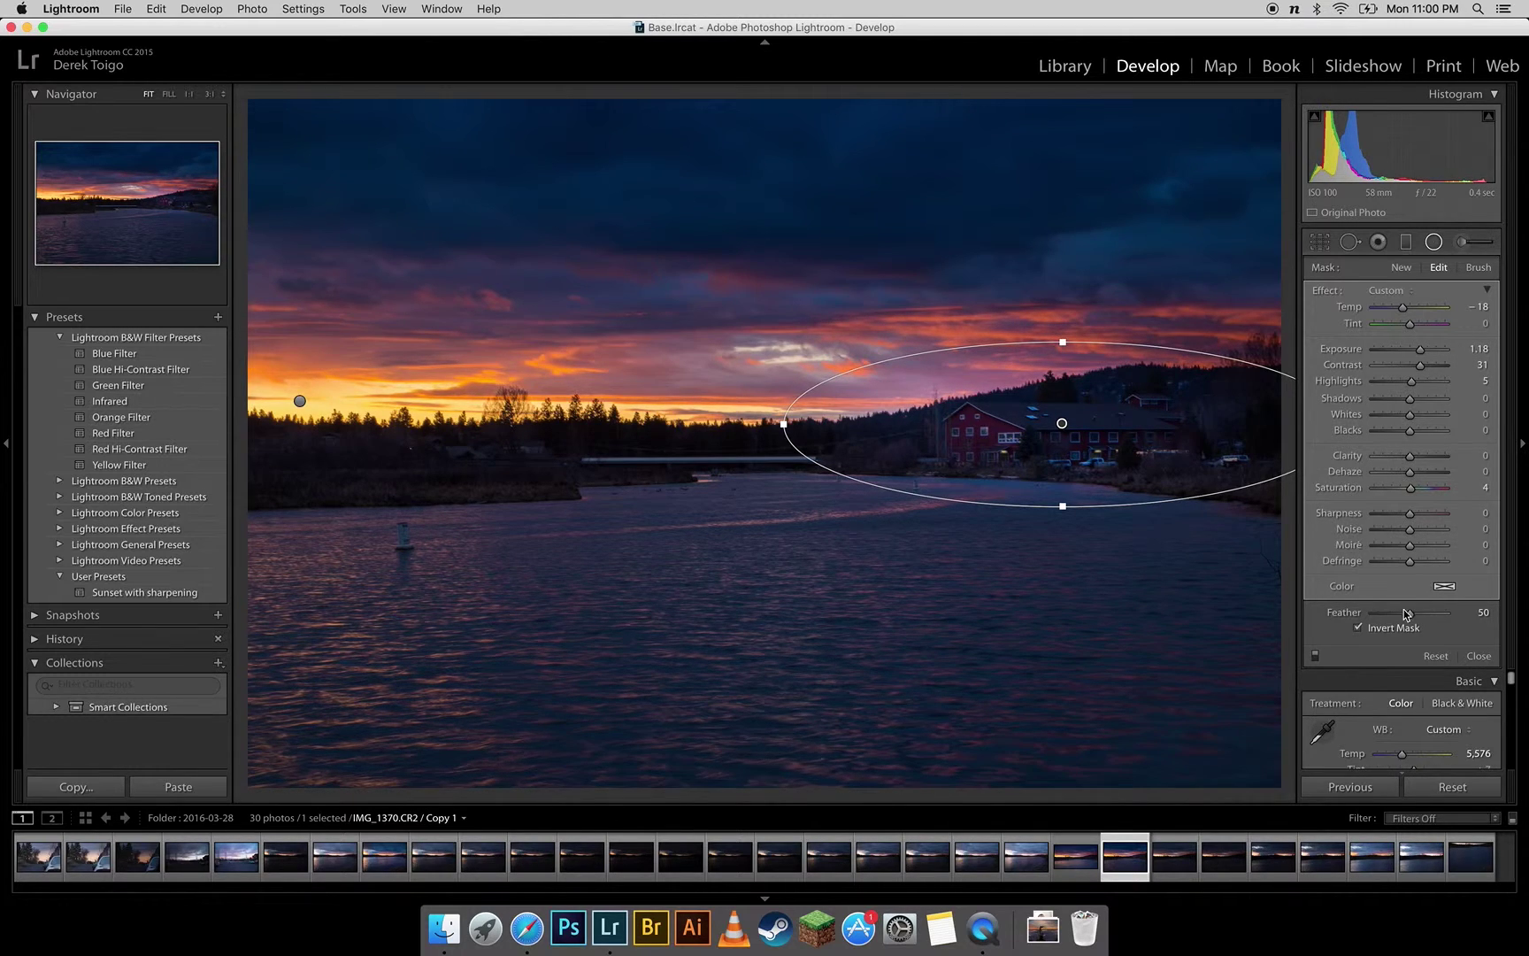
pyautogui.moveTo(1412, 615); pyautogui.dragTo(1492, 616)
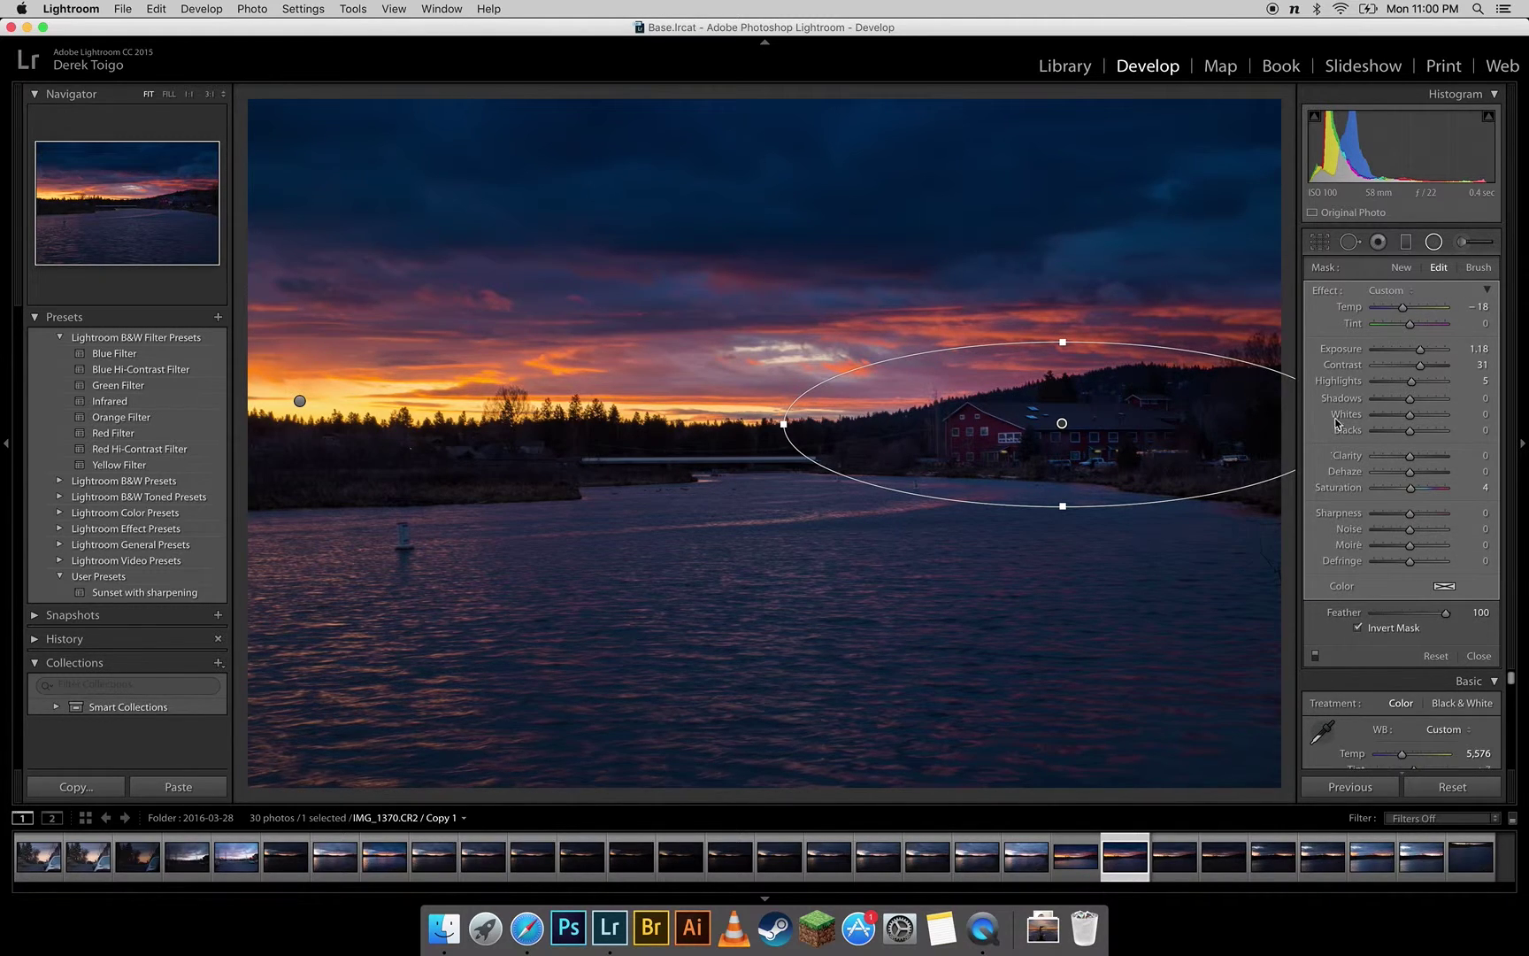
pyautogui.click(1433, 242)
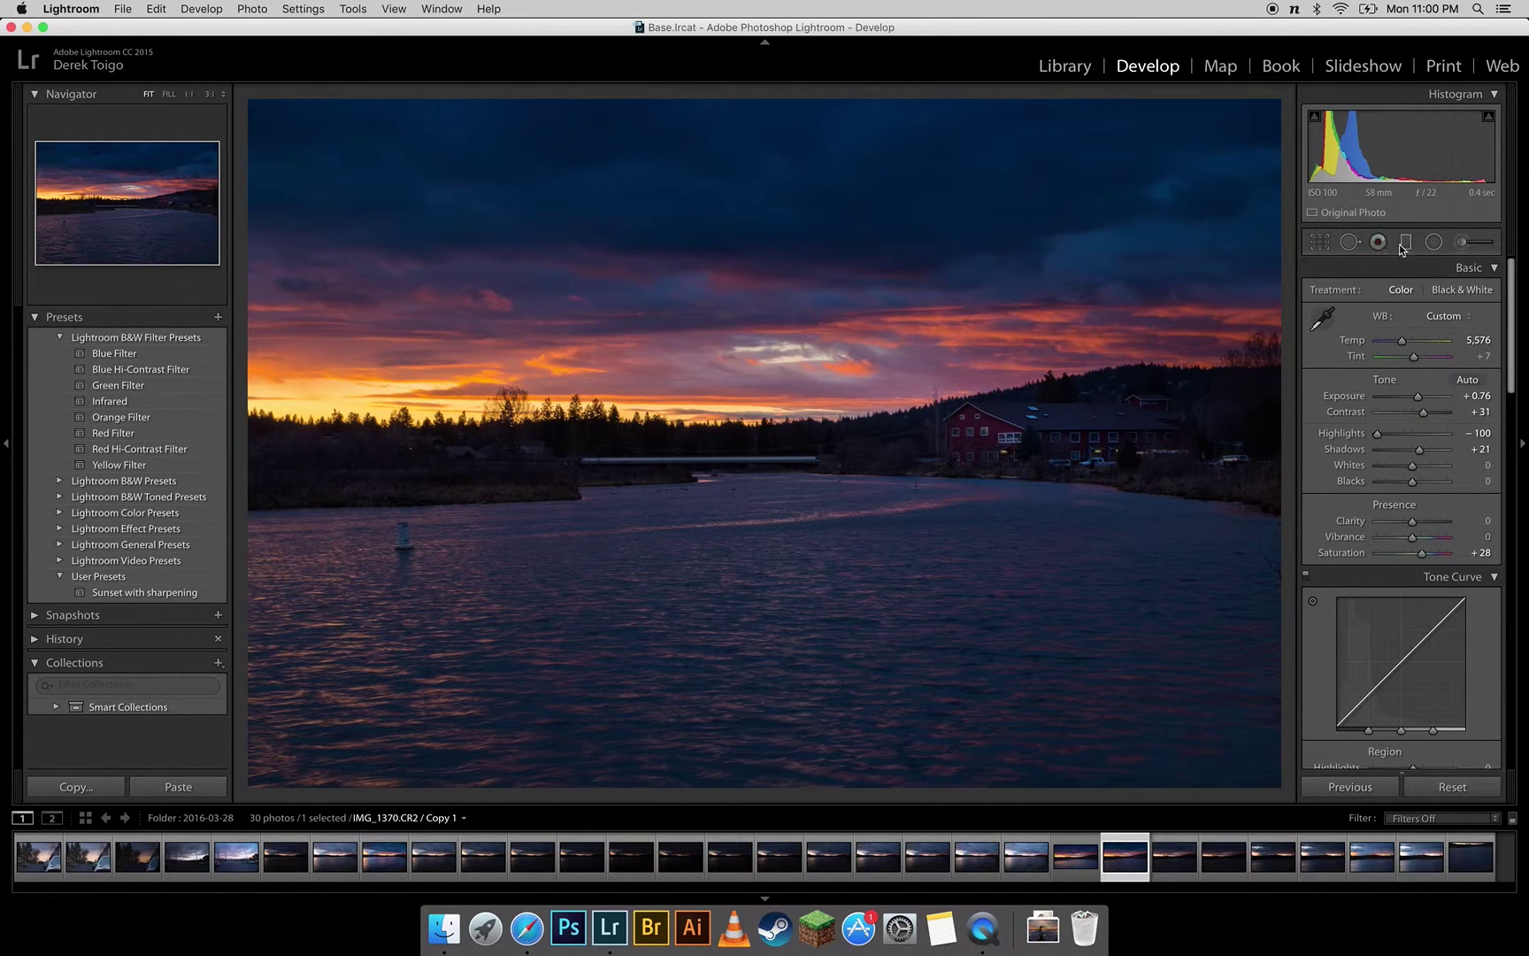
# Step: Reselect the radial filter over the sunset glow and set its Exposure to 0.59 and Temp to 11
pyautogui.click(1433, 242)
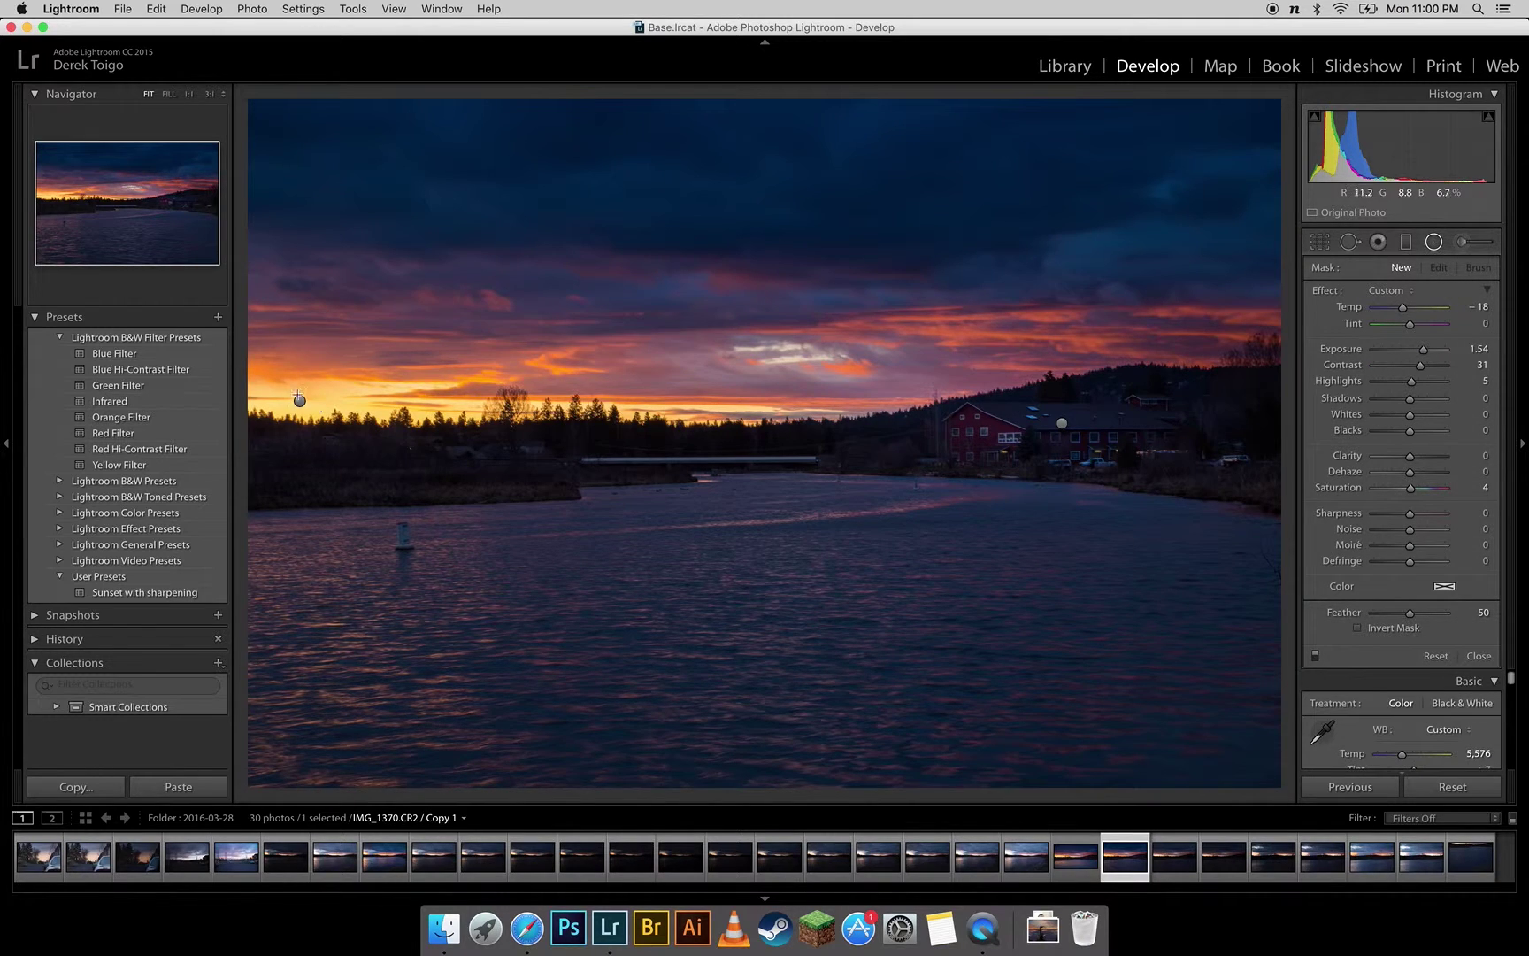
pyautogui.click(299, 404)
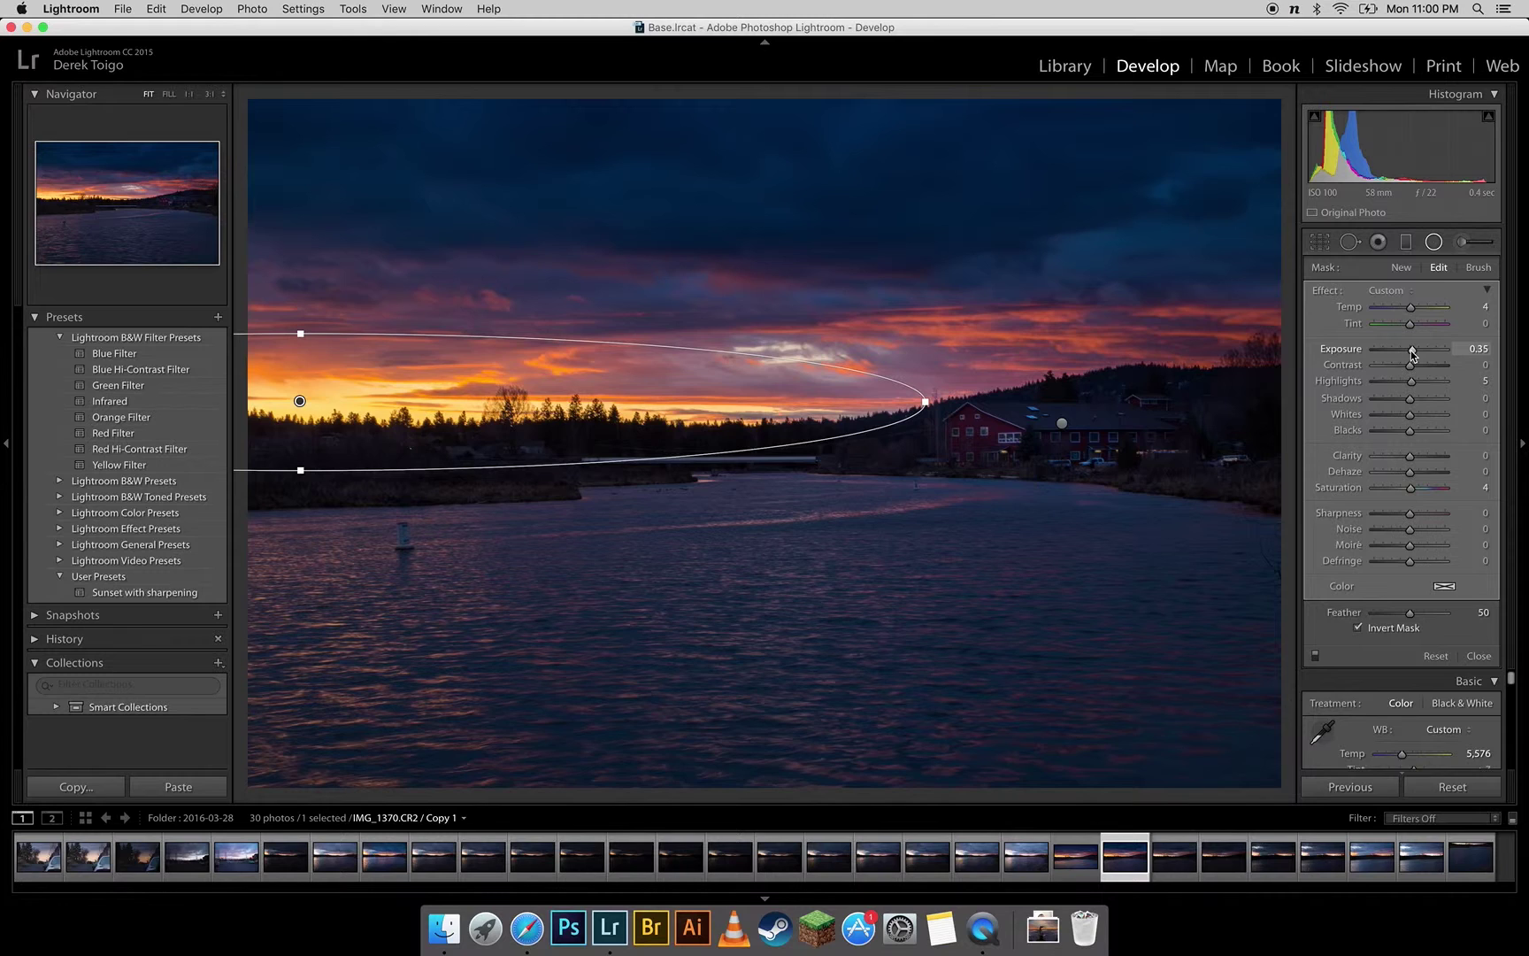
pyautogui.moveTo(1413, 354); pyautogui.dragTo(1417, 308)
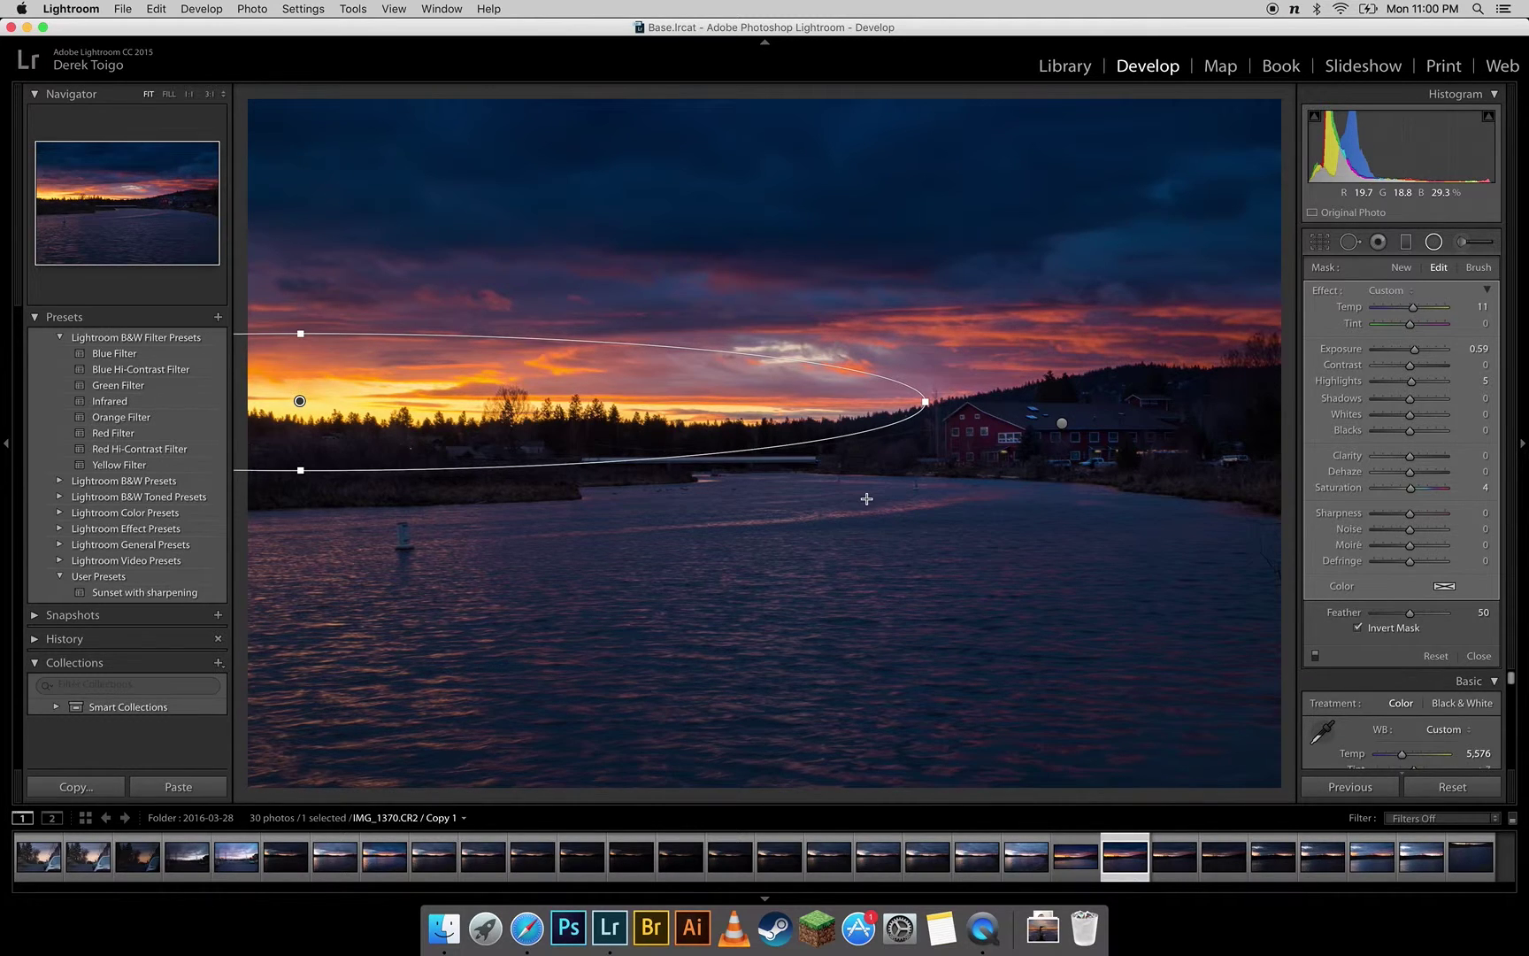
# Step: Add a wide radial filter on the water around the buoy, set its Temp to 7 and invert its mask
pyautogui.moveTo(256, 513); pyautogui.dragTo(609, 610)
pyautogui.moveTo(257, 516); pyautogui.dragTo(393, 580)
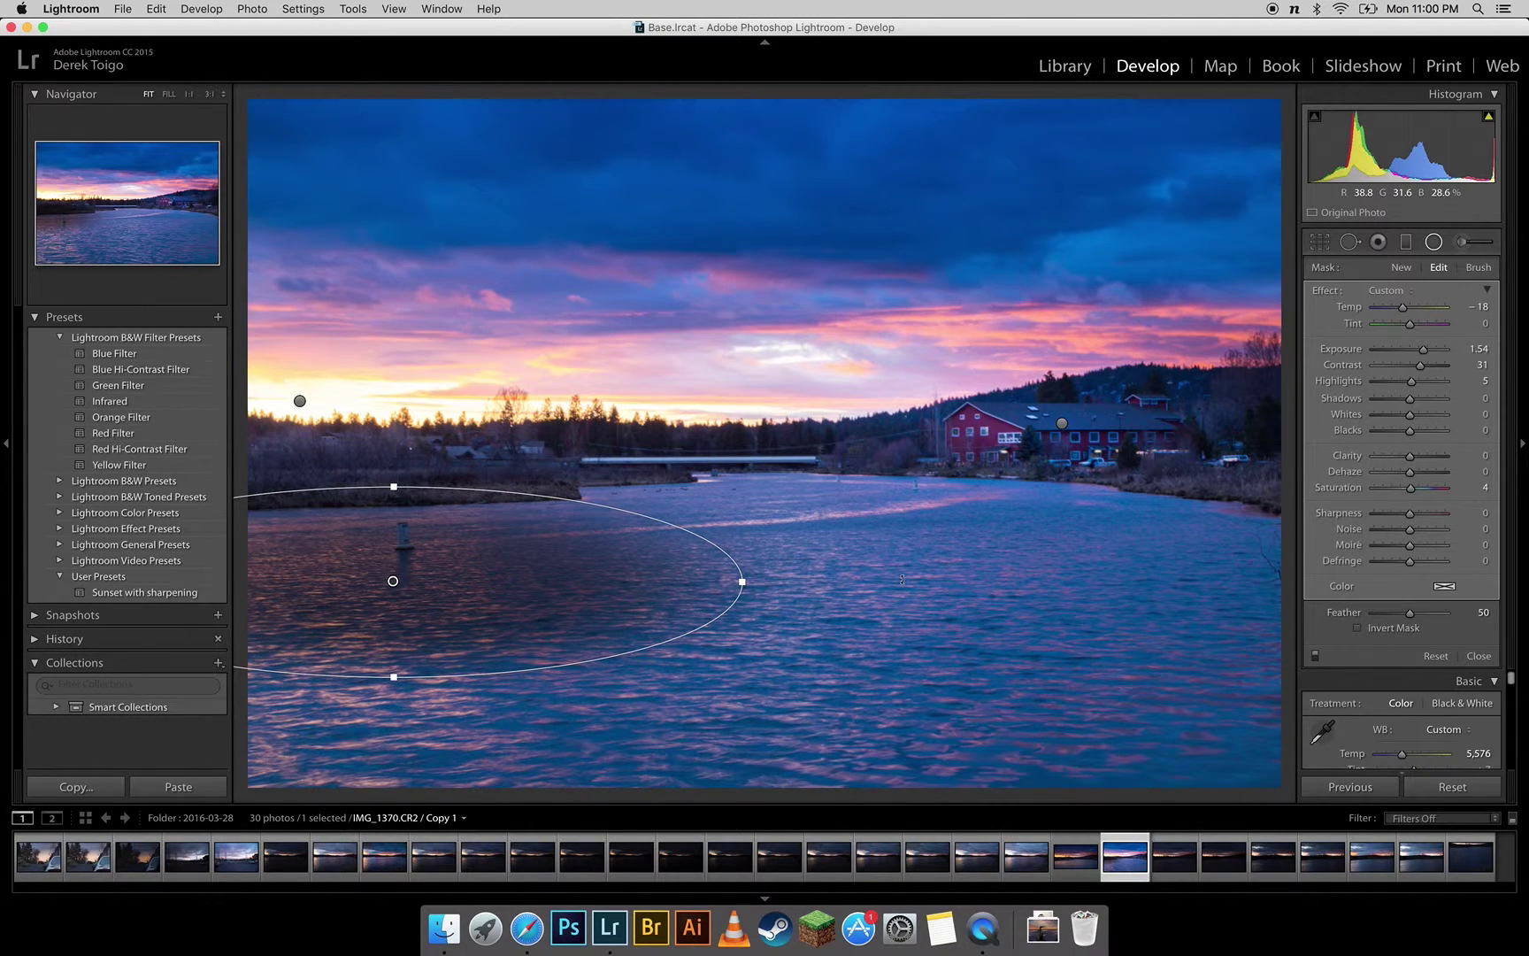
pyautogui.moveTo(1405, 314); pyautogui.dragTo(1411, 311)
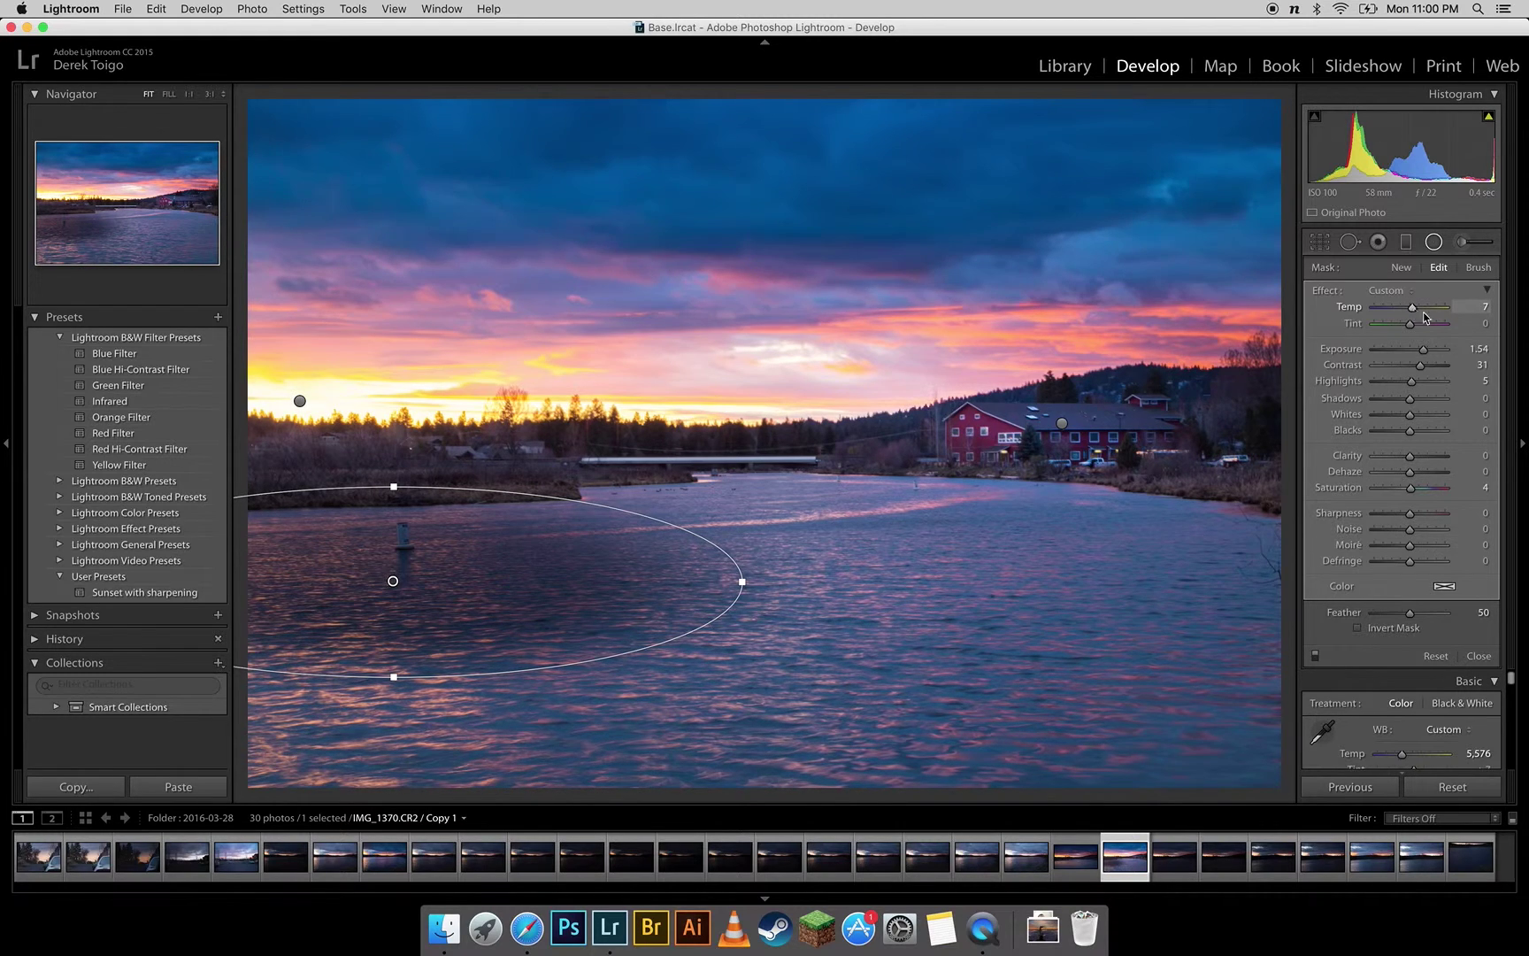
pyautogui.click(1356, 627)
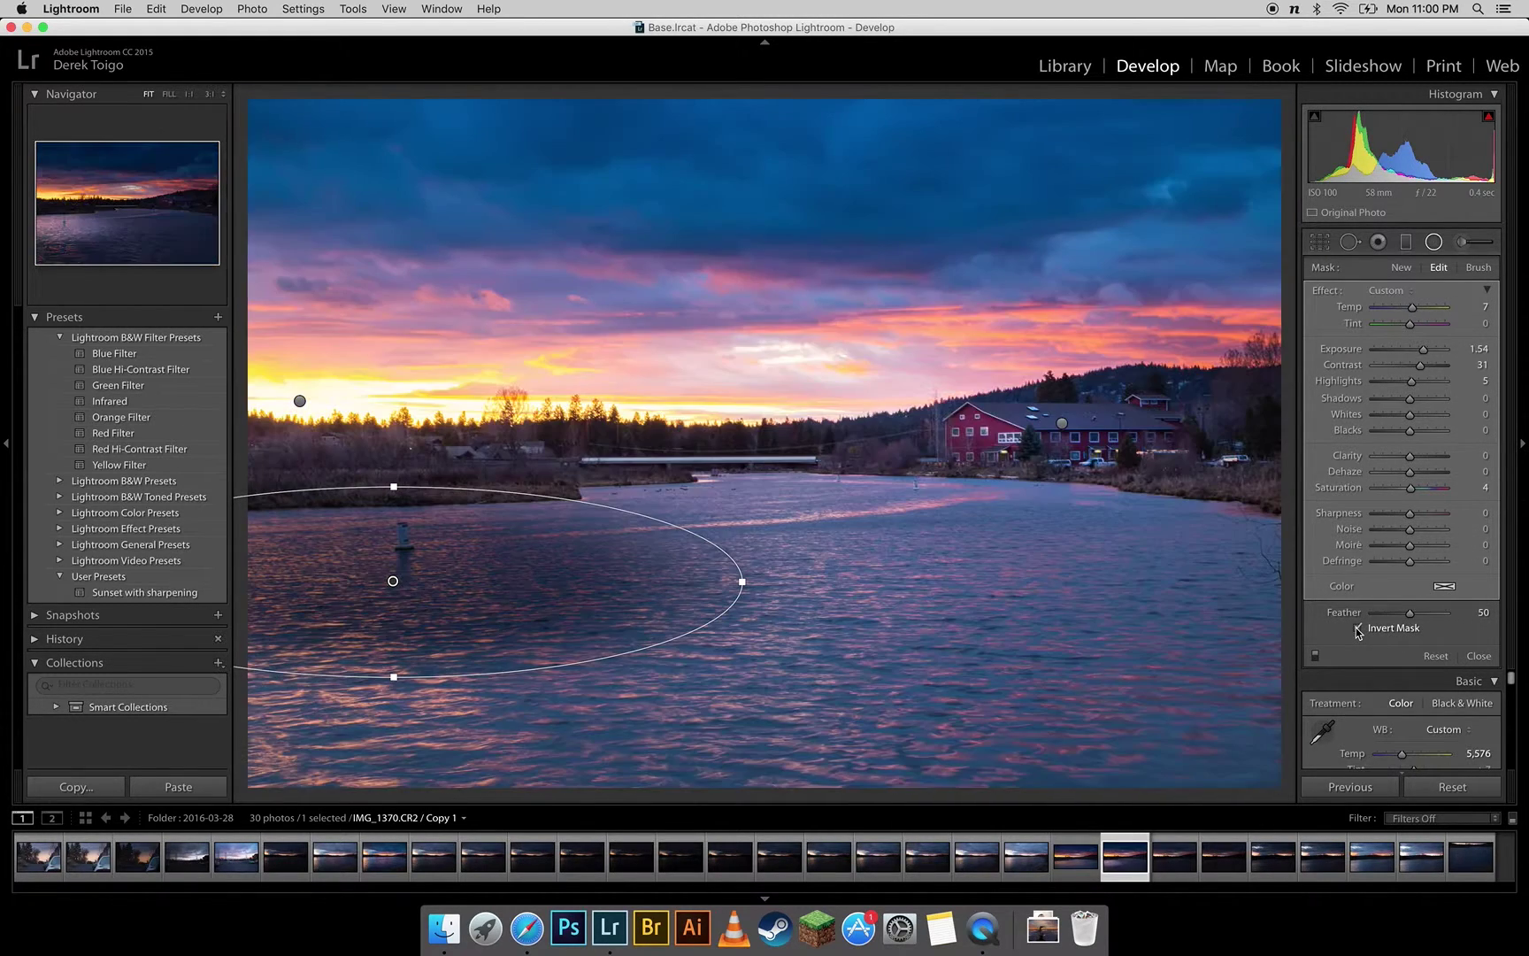
# Step: Set the water radial filter's Contrast to 0, Temp to 62 and Exposure to 0.98
pyautogui.moveTo(1424, 350); pyautogui.dragTo(1412, 355)
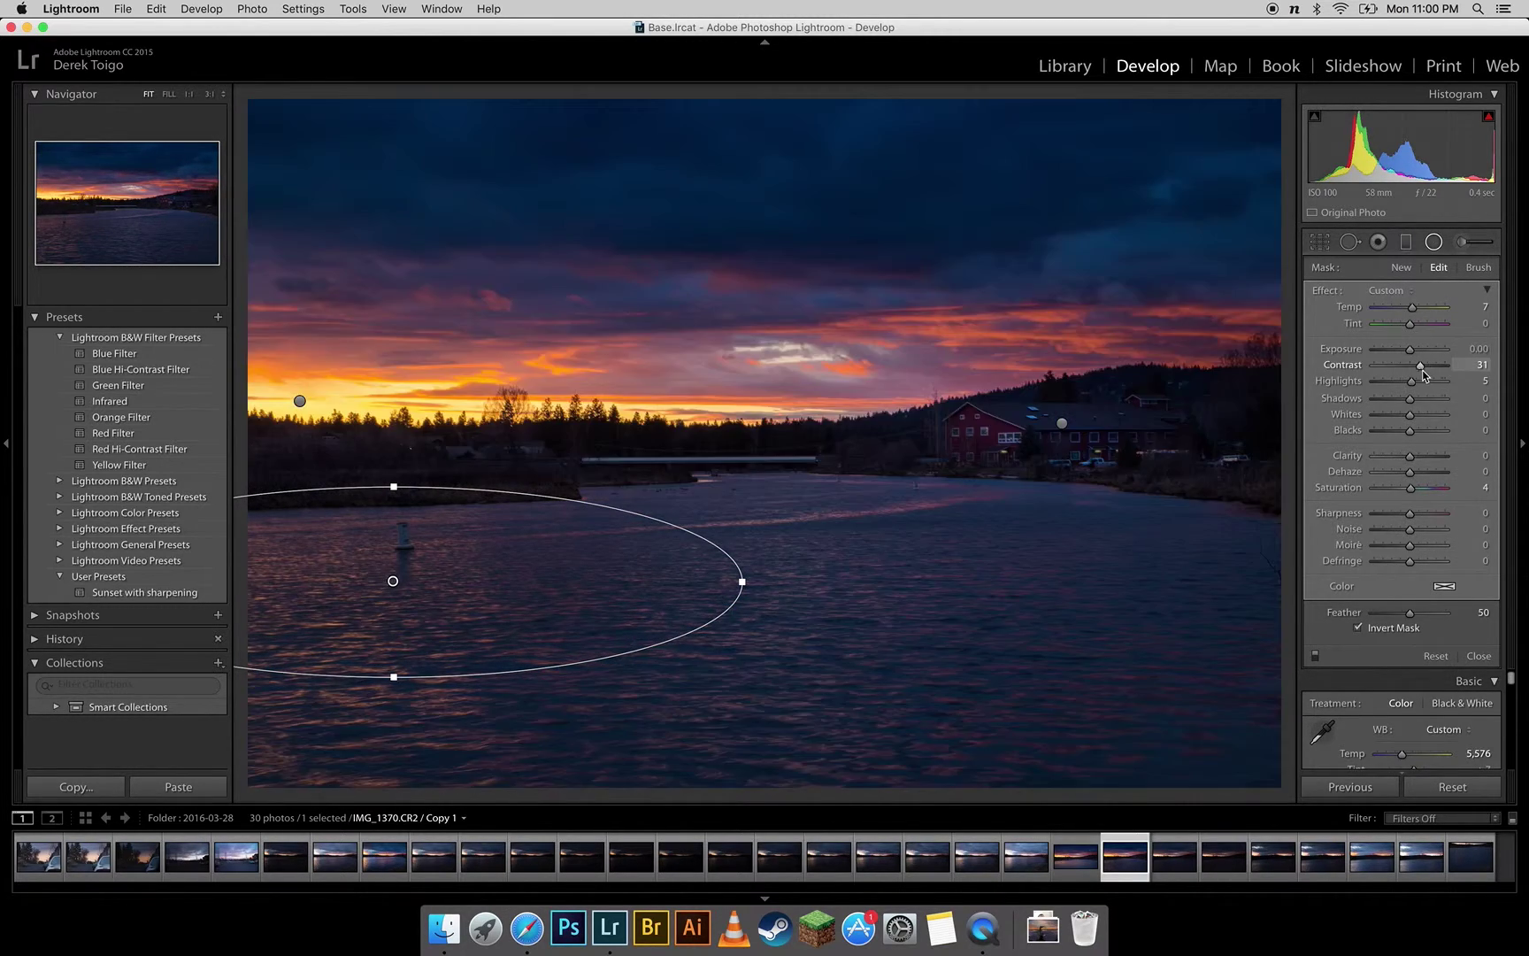
pyautogui.moveTo(1419, 369); pyautogui.dragTo(1412, 375)
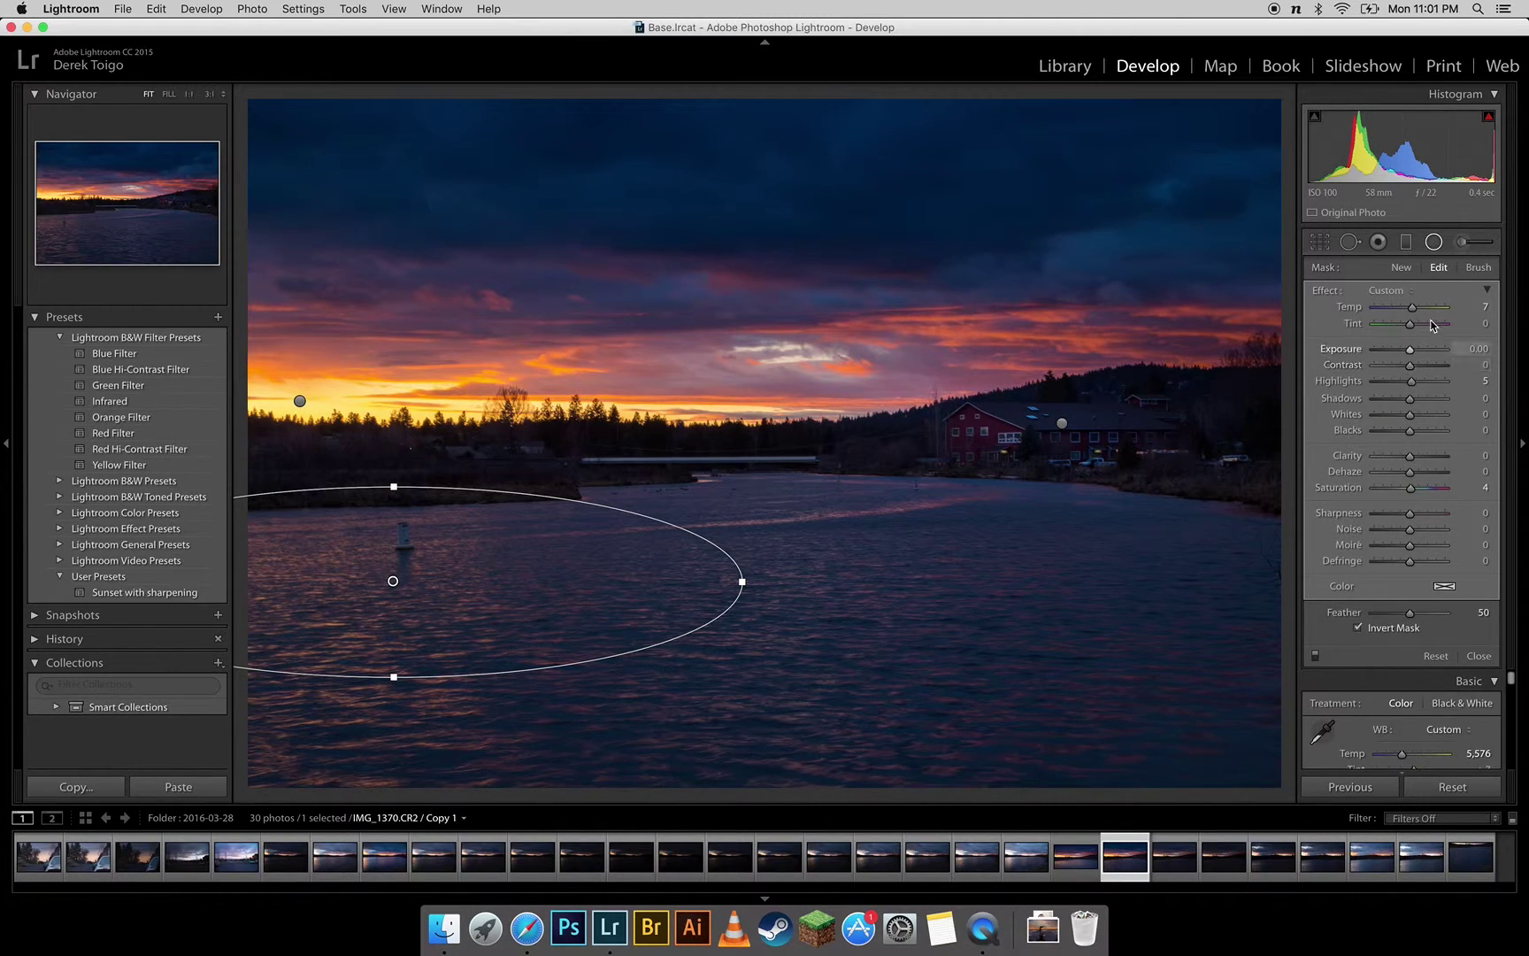
pyautogui.moveTo(1414, 311); pyautogui.dragTo(1432, 311)
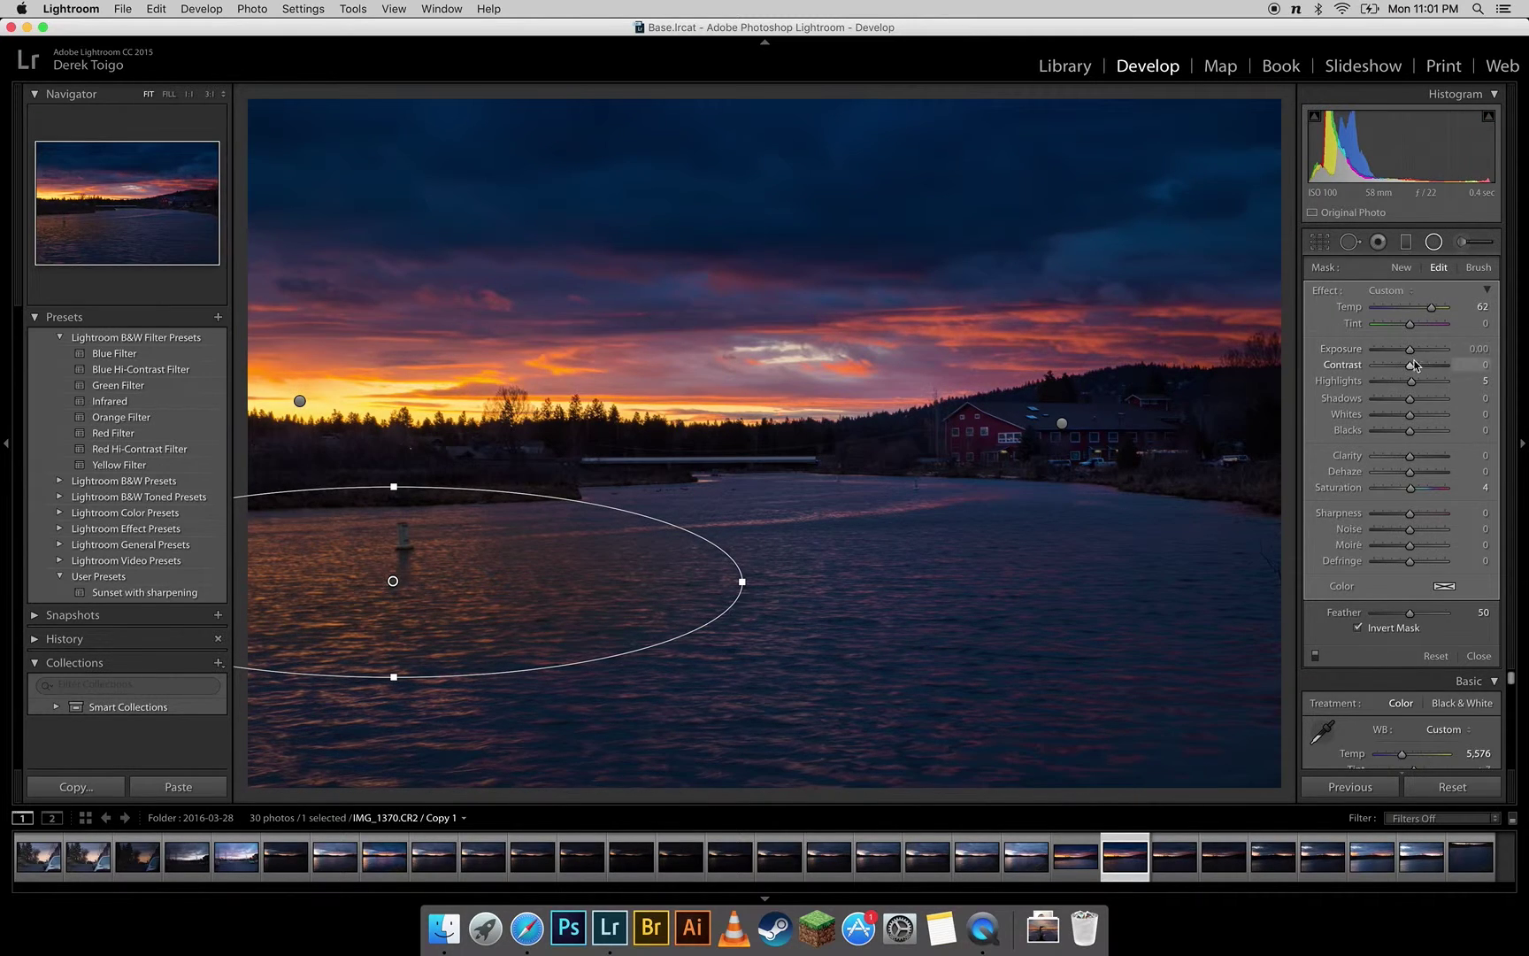
pyautogui.moveTo(1408, 355); pyautogui.dragTo(1417, 354)
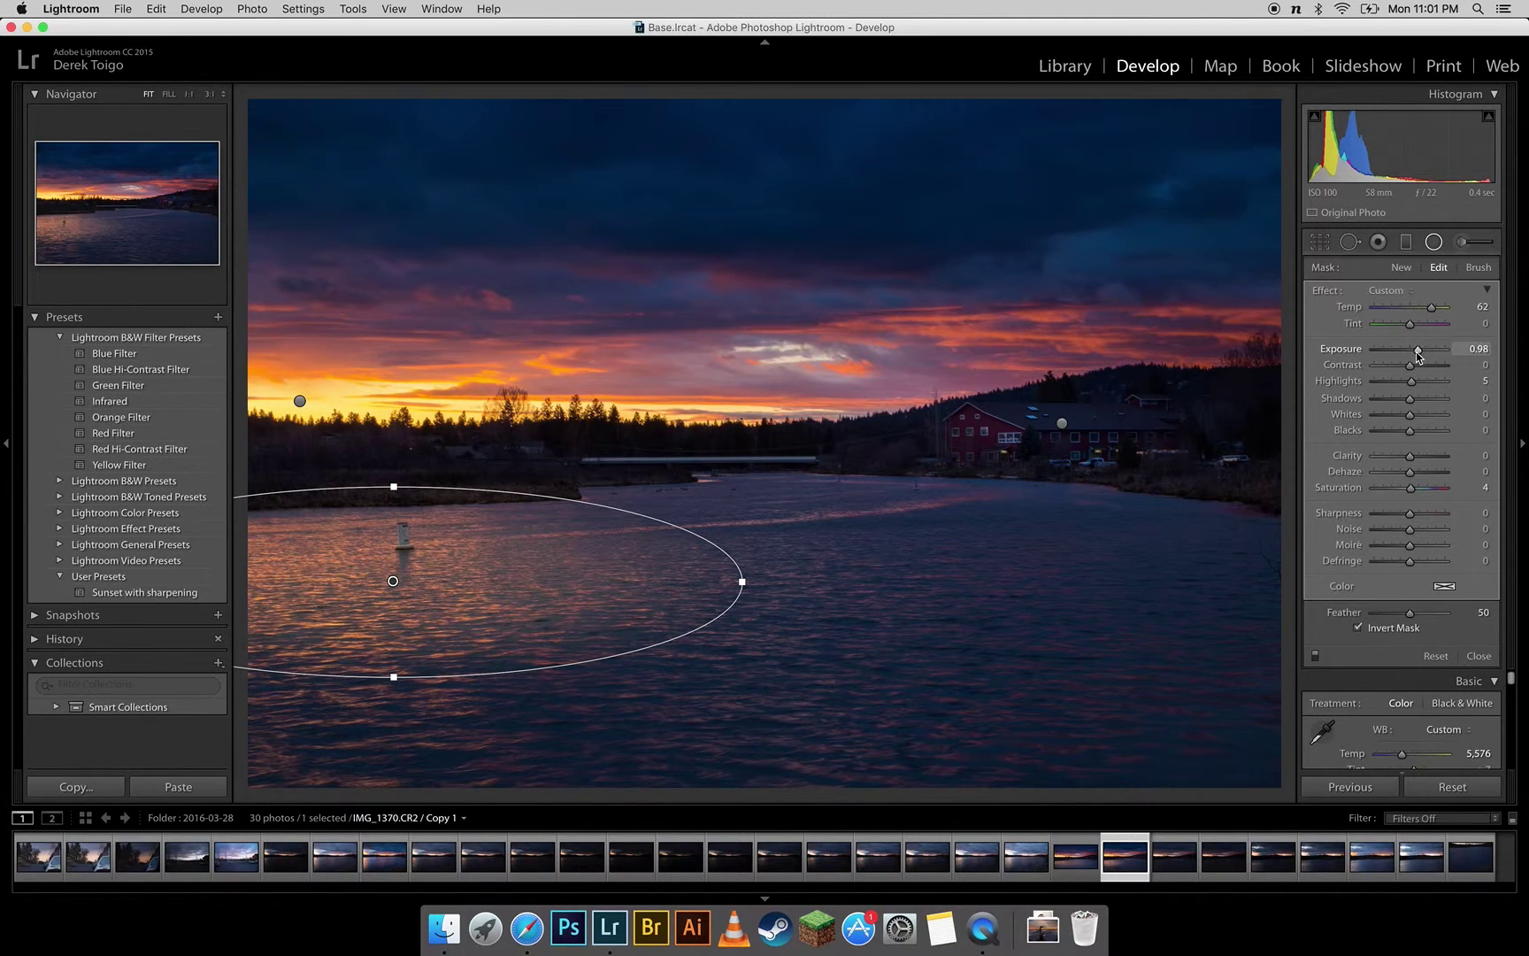
# Step: Widen and slightly flatten the water radial filter, shift it down so its upper edge clears the shoreline, and close it
pyautogui.moveTo(743, 584); pyautogui.dragTo(823, 595)
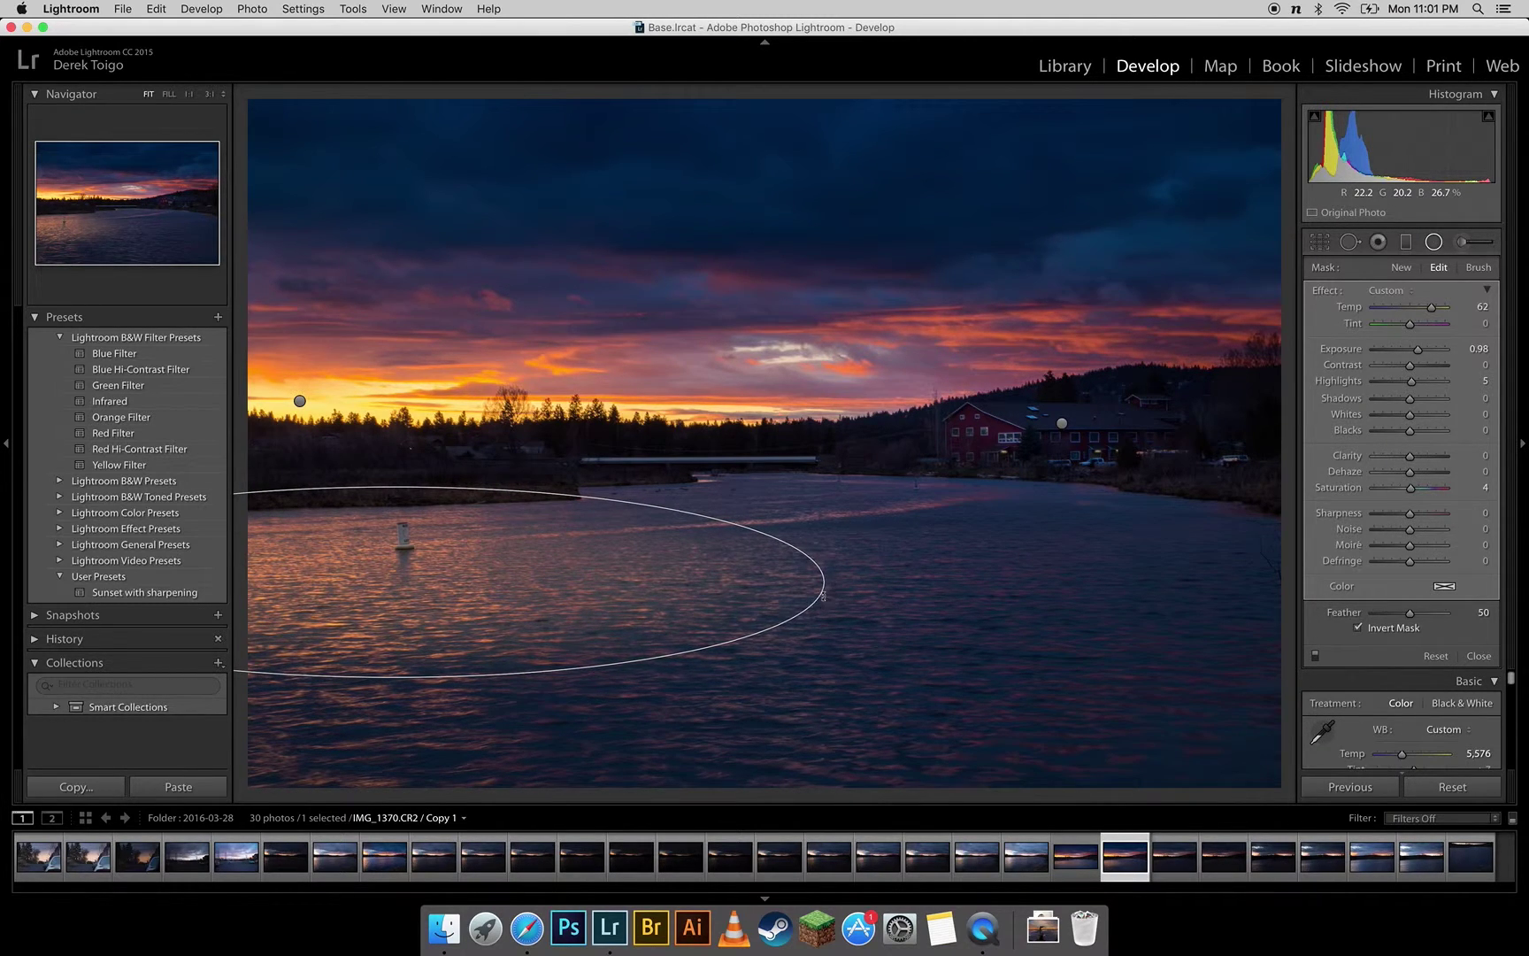
pyautogui.moveTo(389, 675)
pyautogui.mouseDown()
pyautogui.moveTo(391, 638)
pyautogui.moveTo(390, 665)
pyautogui.mouseUp()
pyautogui.moveTo(388, 597)
pyautogui.mouseDown()
pyautogui.moveTo(407, 547)
pyautogui.moveTo(437, 547)
pyautogui.moveTo(419, 602)
pyautogui.moveTo(400, 607)
pyautogui.mouseUp()
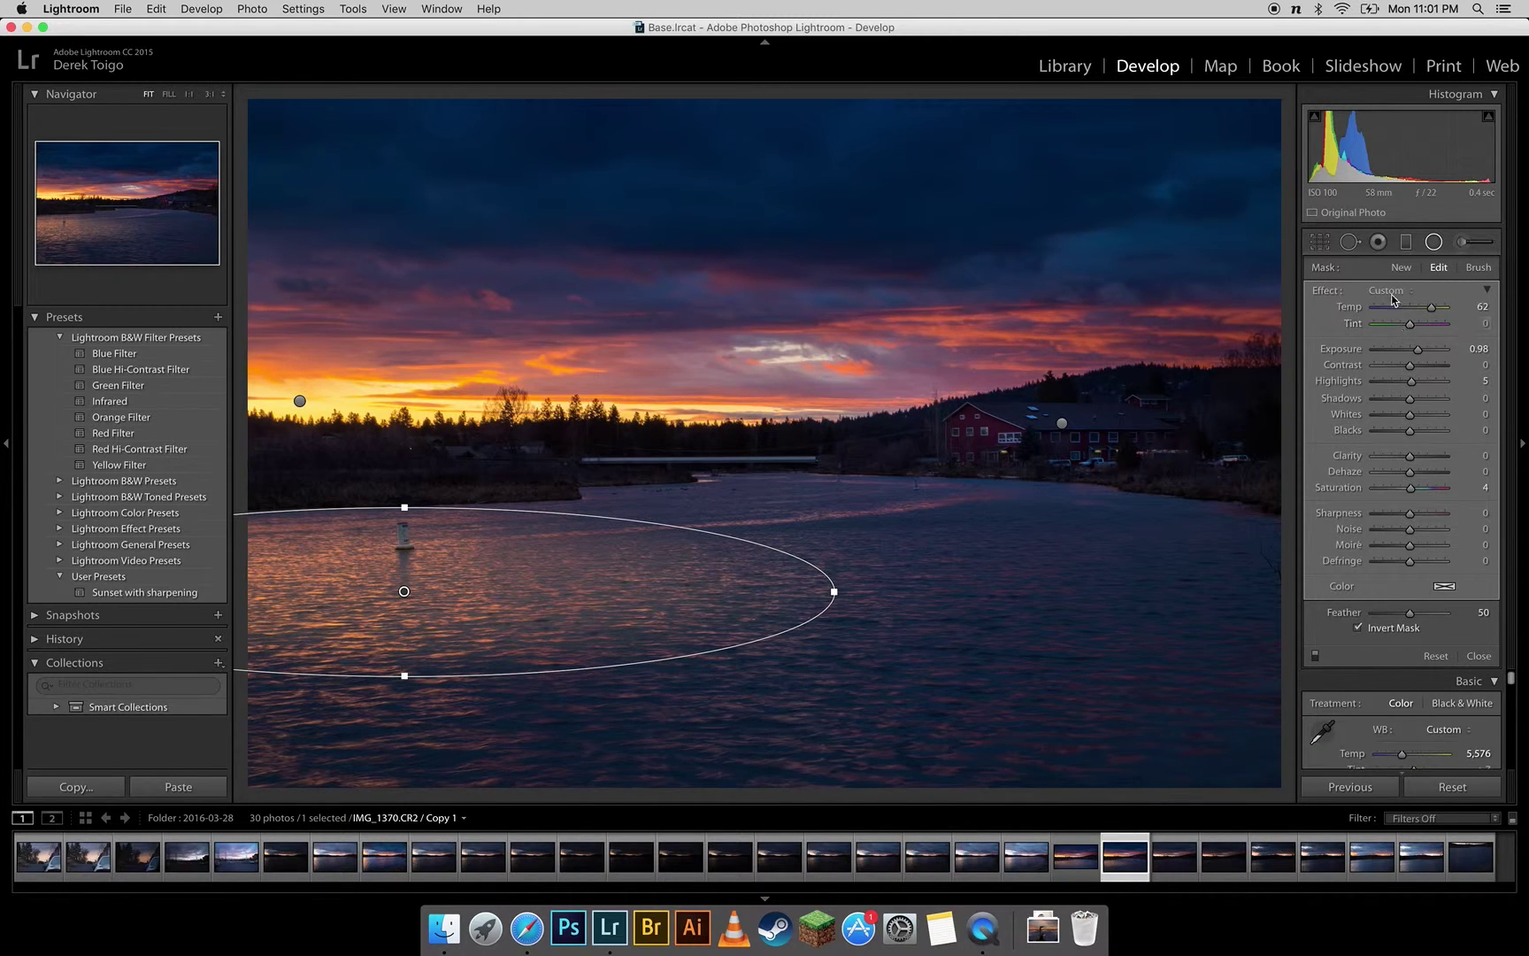
pyautogui.click(1434, 245)
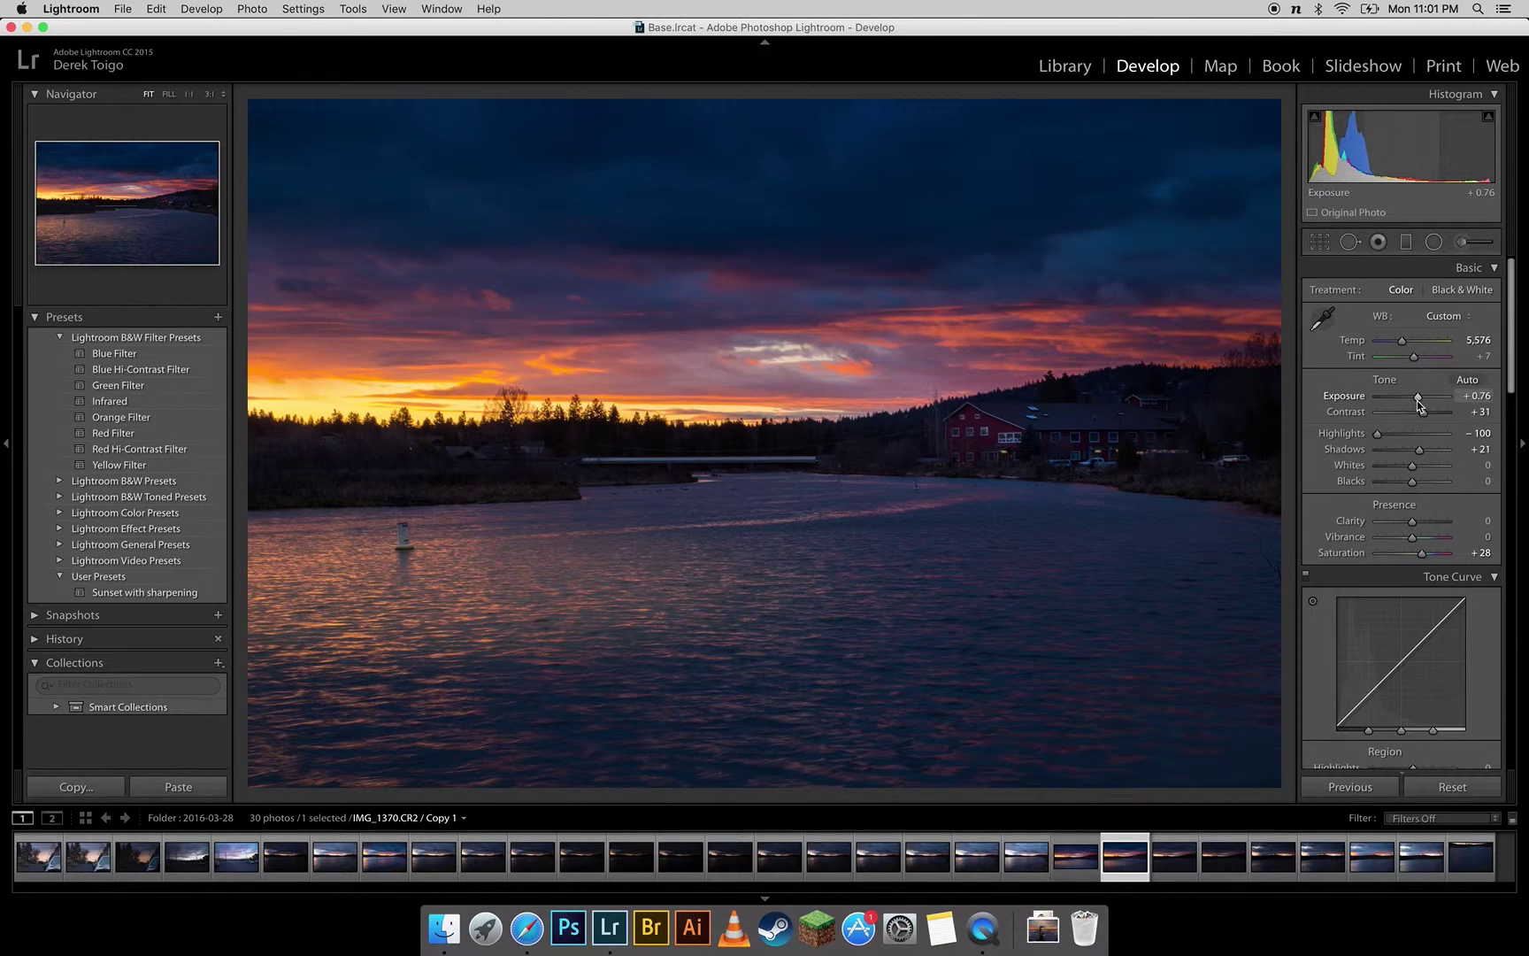
# Step: Set the whole photo's Exposure to +0.60
pyautogui.moveTo(1416, 396); pyautogui.dragTo(1416, 396)
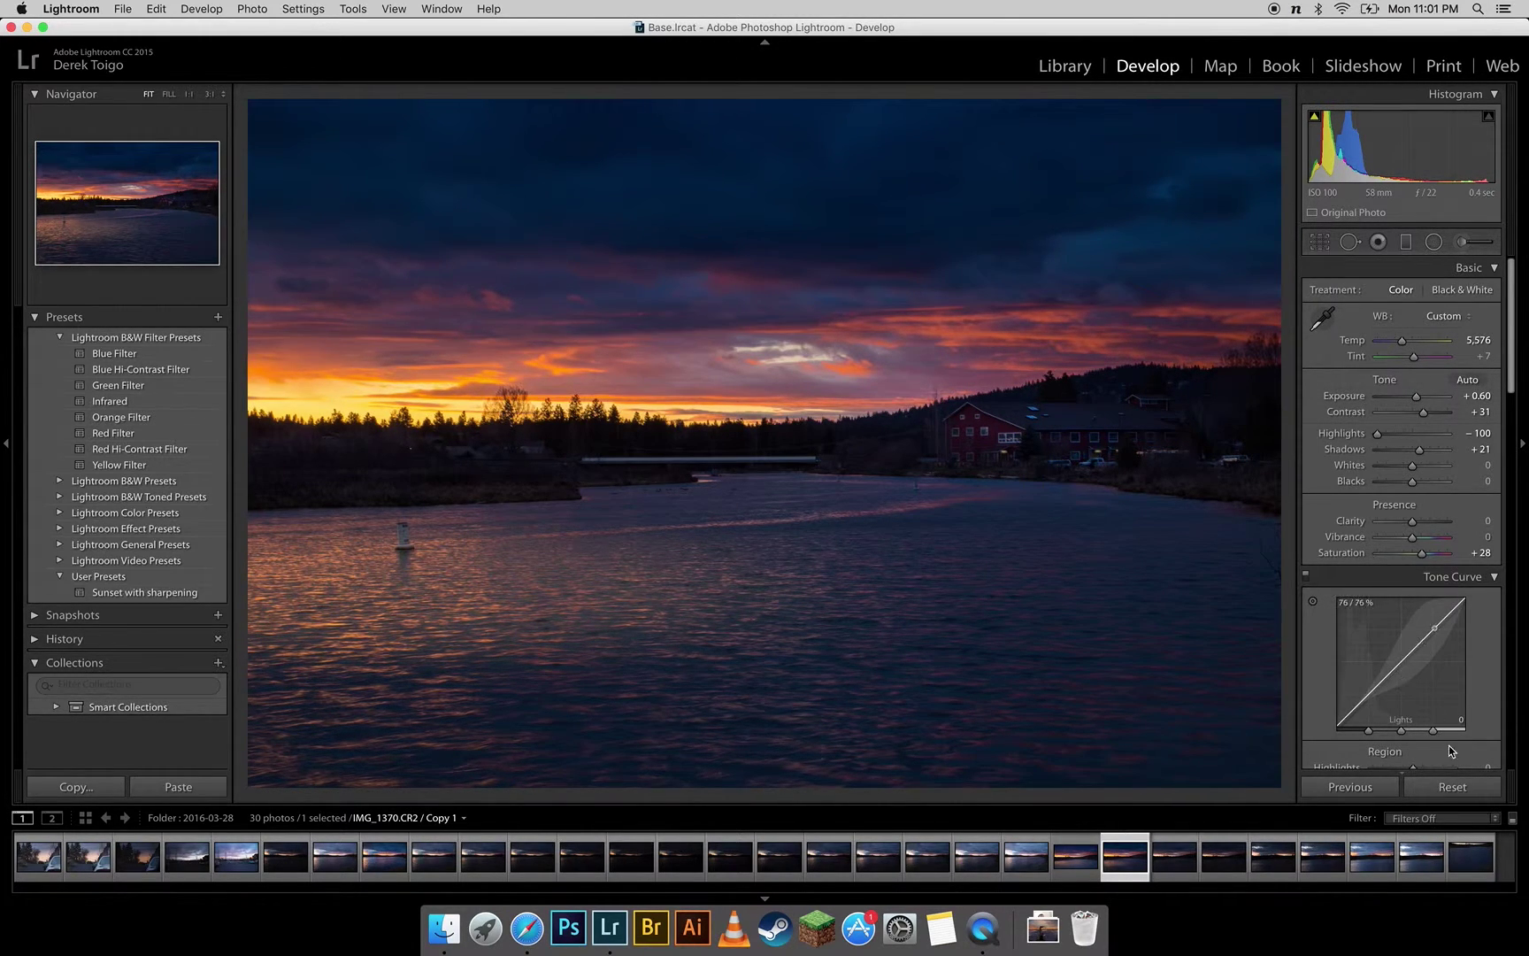
pyautogui.moveTo(1413, 467); pyautogui.dragTo(1450, 598)
pyautogui.scroll(-1, 1450, 595)
pyautogui.press('super+z')
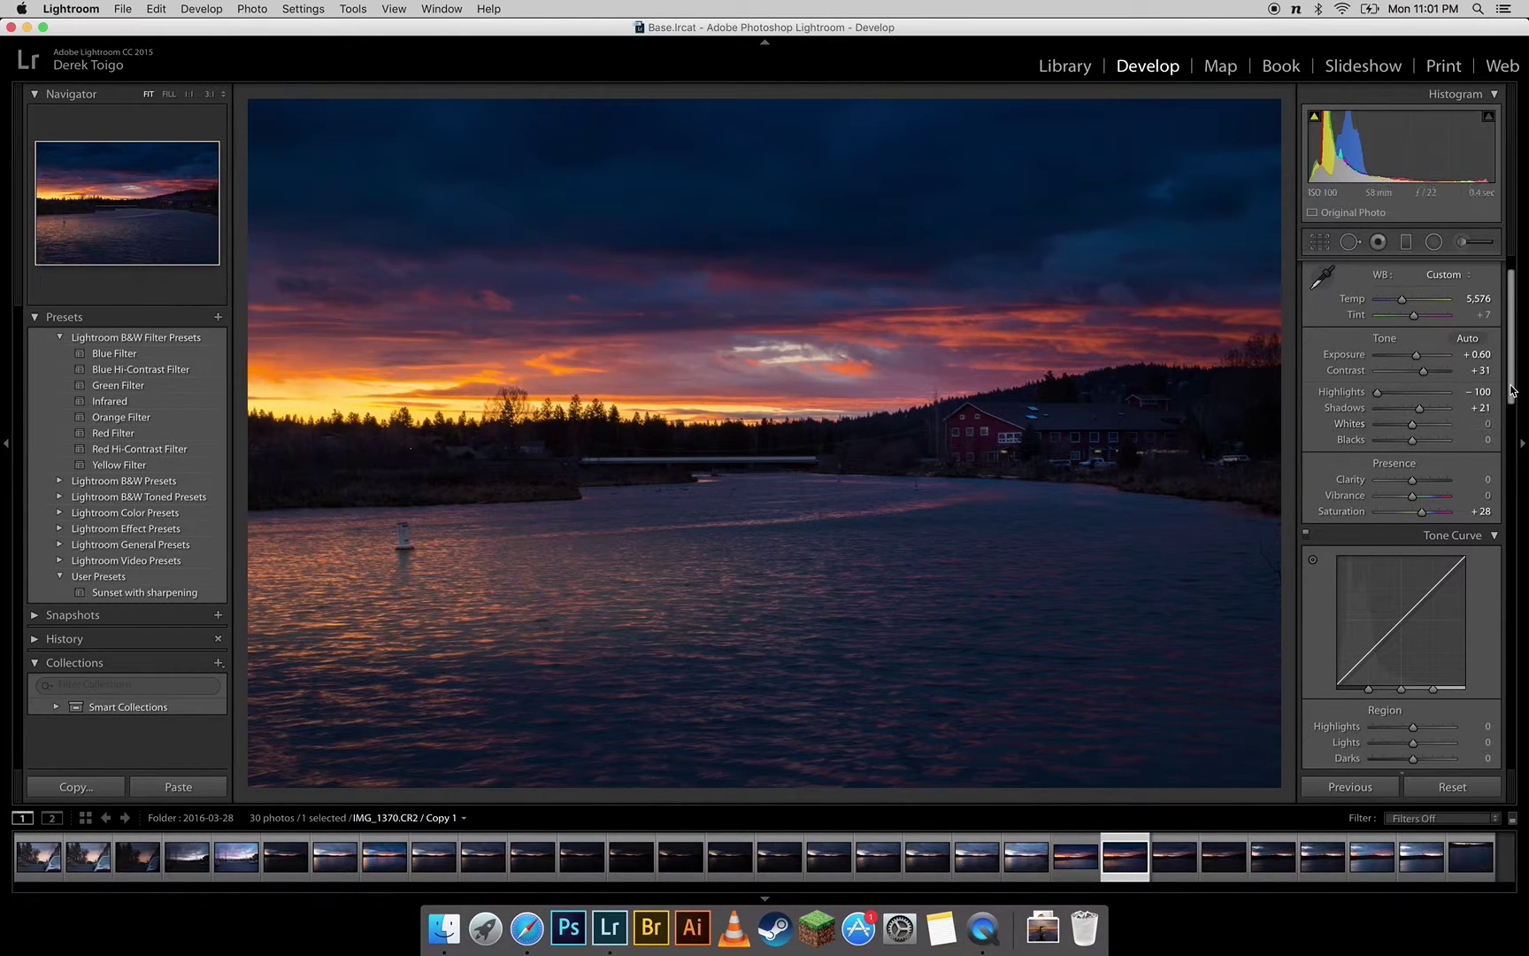
# Step: Set the Sharpening Amount to 101 while checking the treeline at 1:1
pyautogui.moveTo(1512, 393); pyautogui.dragTo(1507, 683)
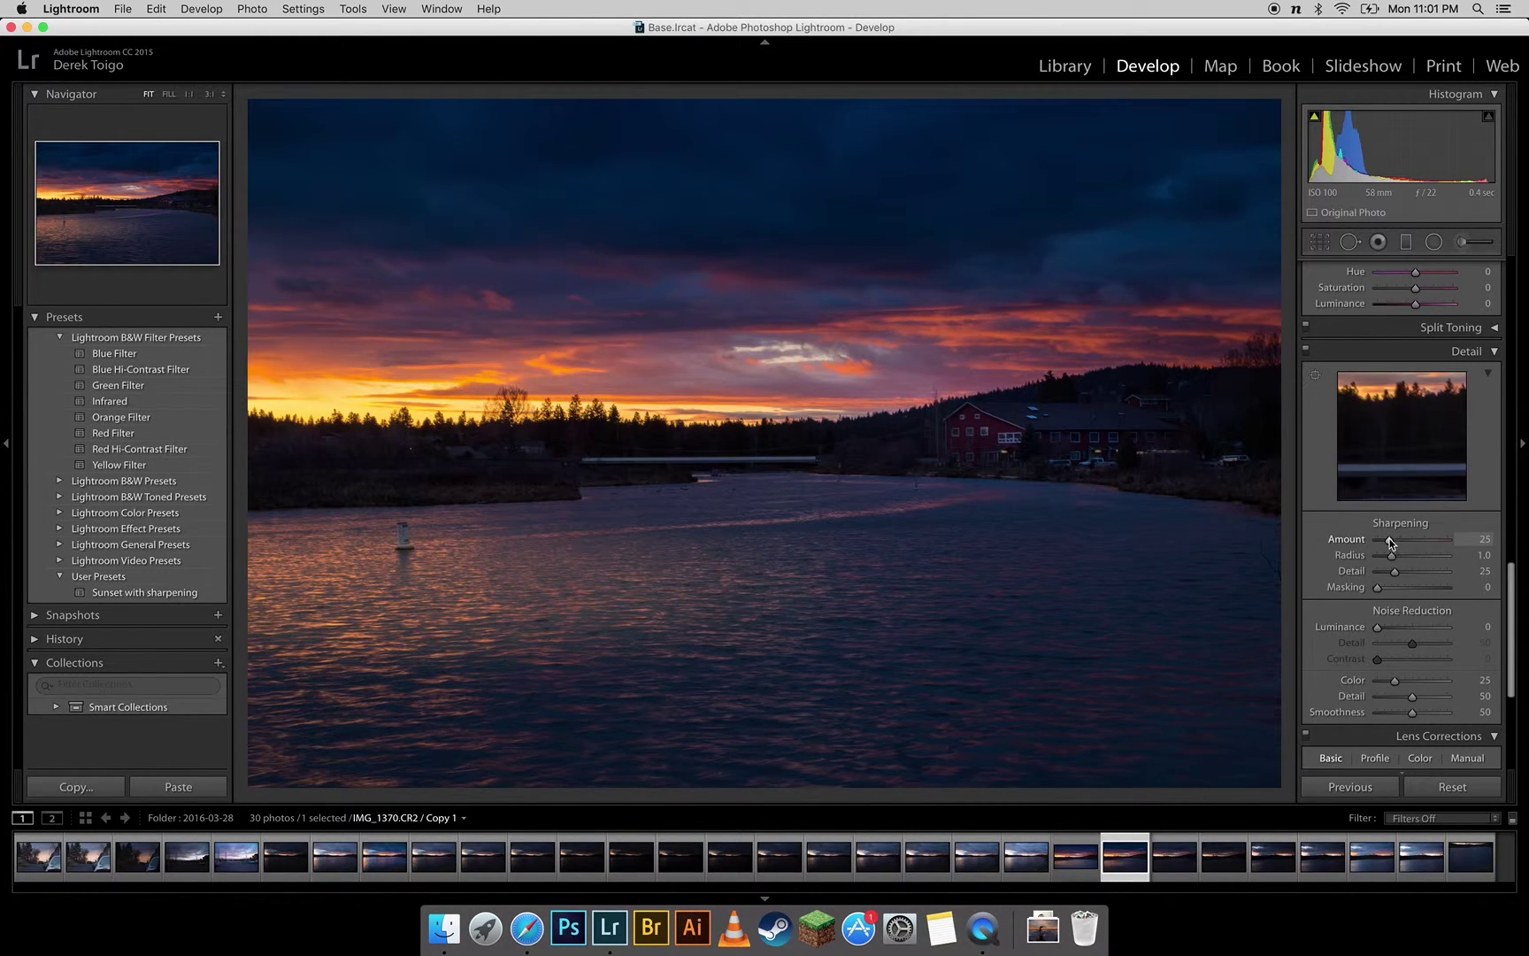
pyautogui.click(579, 425)
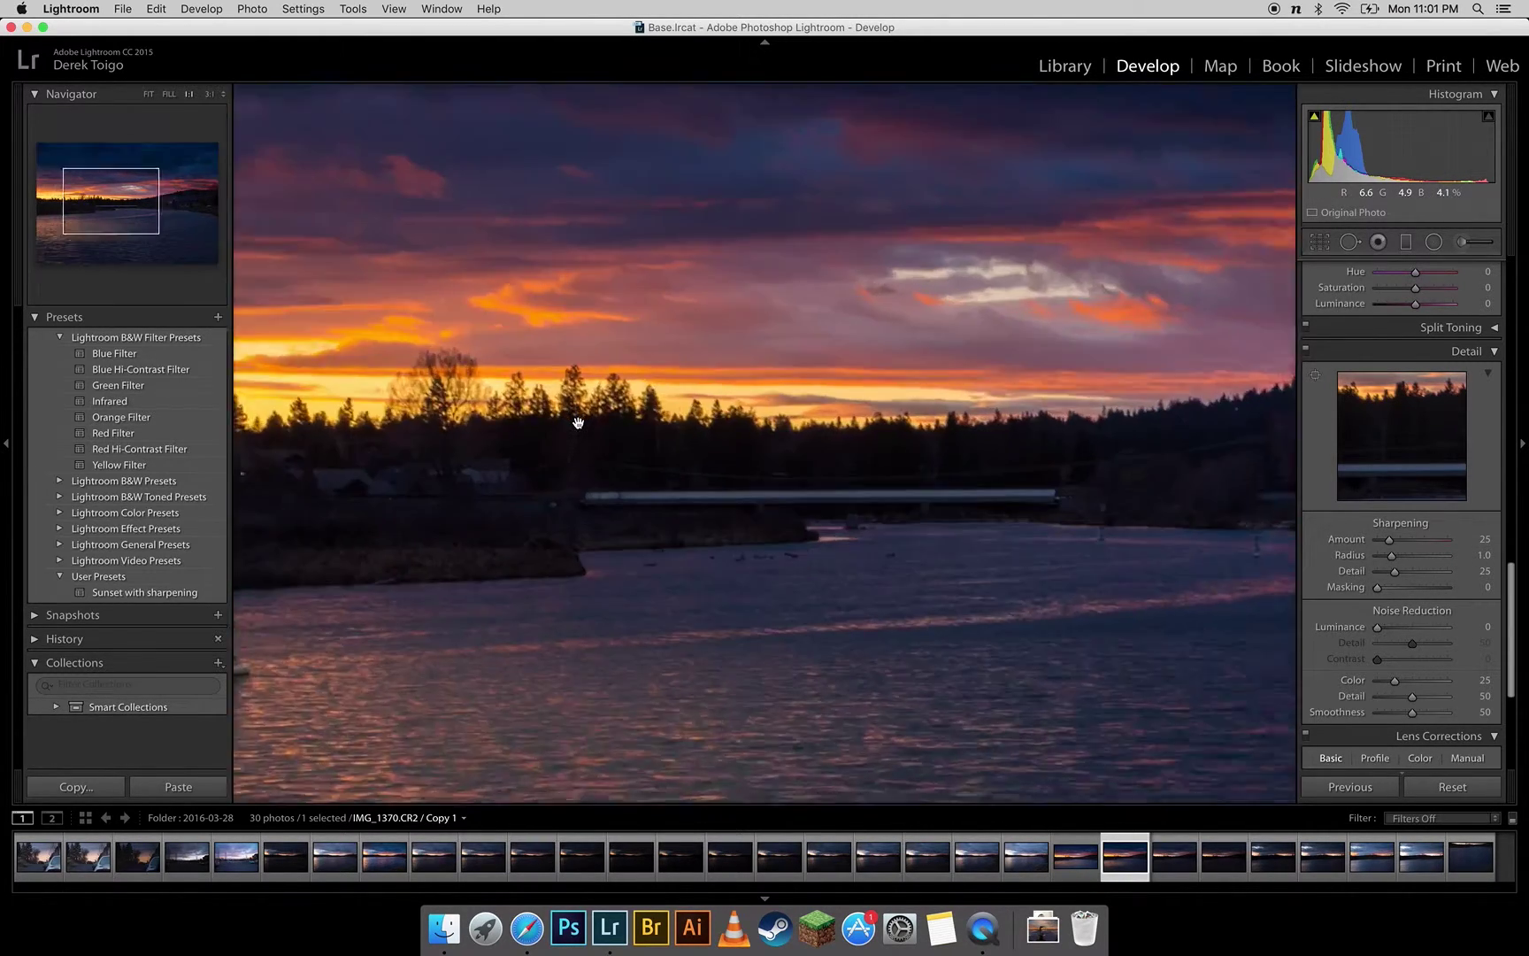
pyautogui.moveTo(686, 417); pyautogui.dragTo(616, 416)
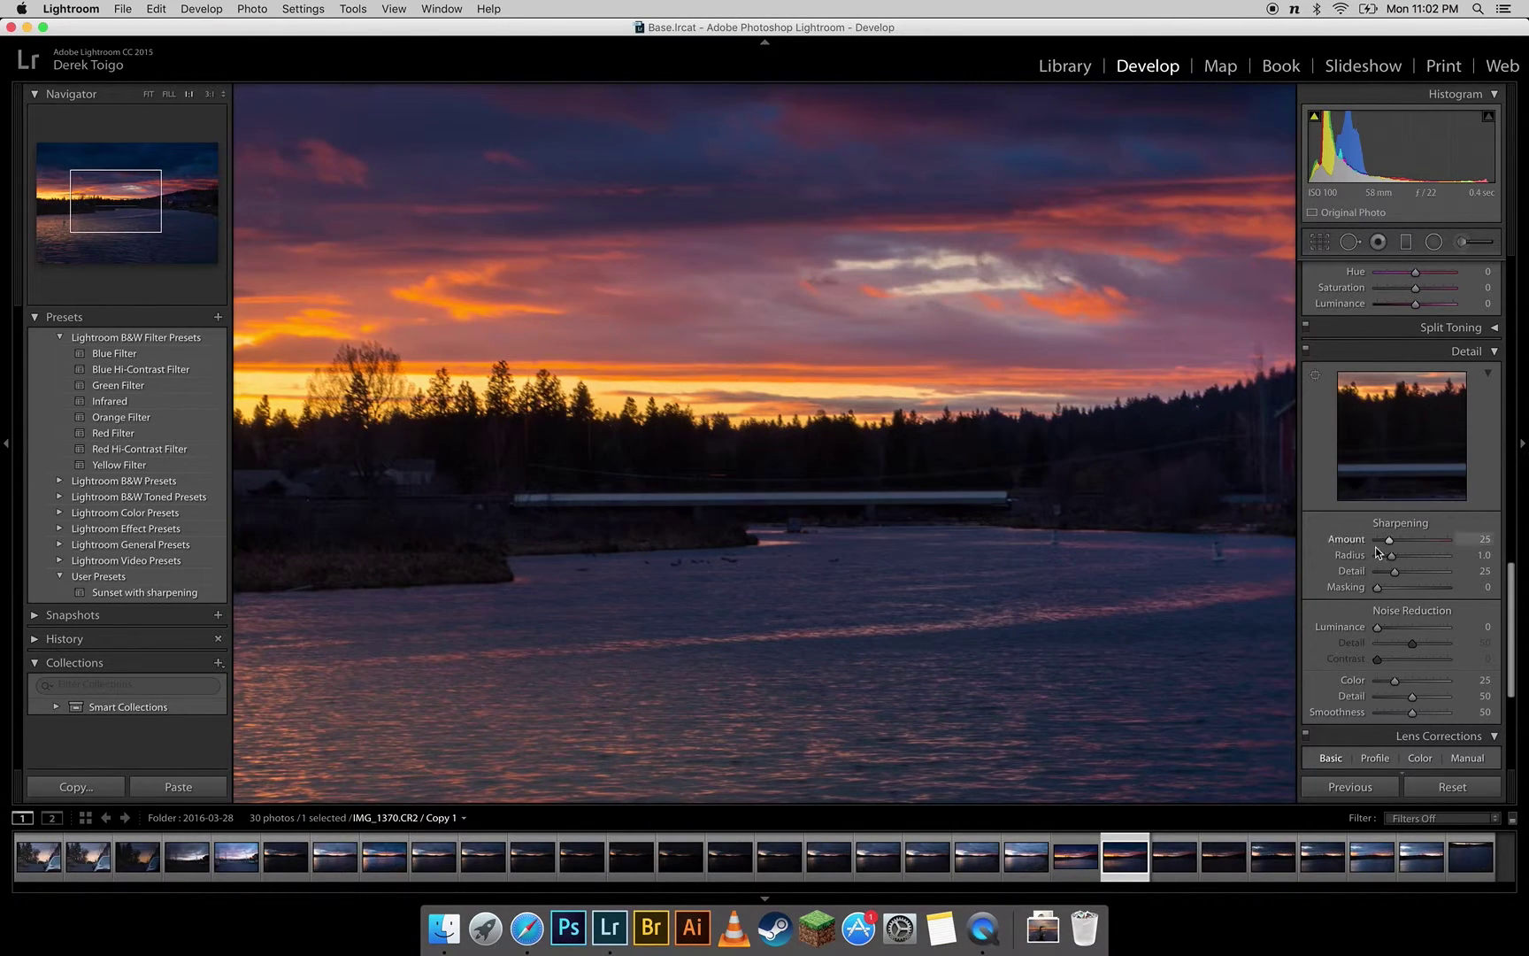
pyautogui.moveTo(1389, 543); pyautogui.dragTo(1396, 545)
pyautogui.moveTo(1407, 545); pyautogui.dragTo(1422, 546)
# Step: Set the Noise Reduction Luminance to 62, checking the building and water at 1:1, and return to the full-photo view
pyautogui.moveTo(1133, 546); pyautogui.dragTo(611, 519)
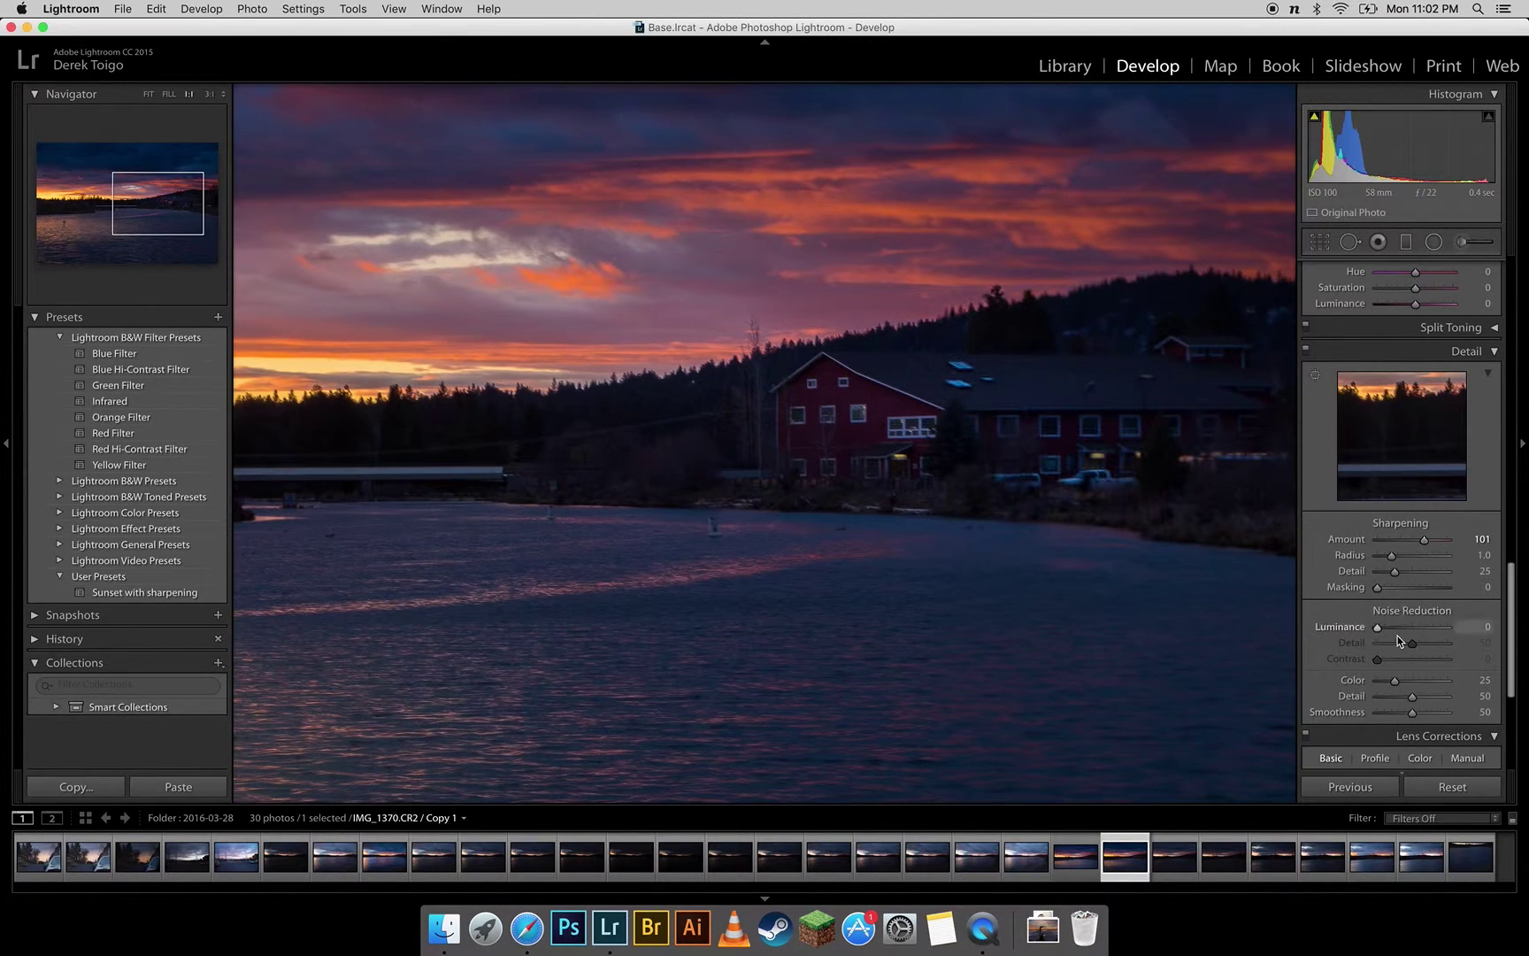
pyautogui.moveTo(1378, 629); pyautogui.dragTo(1403, 627)
pyautogui.moveTo(1444, 629); pyautogui.dragTo(1421, 629)
pyautogui.moveTo(881, 710); pyautogui.dragTo(833, 369)
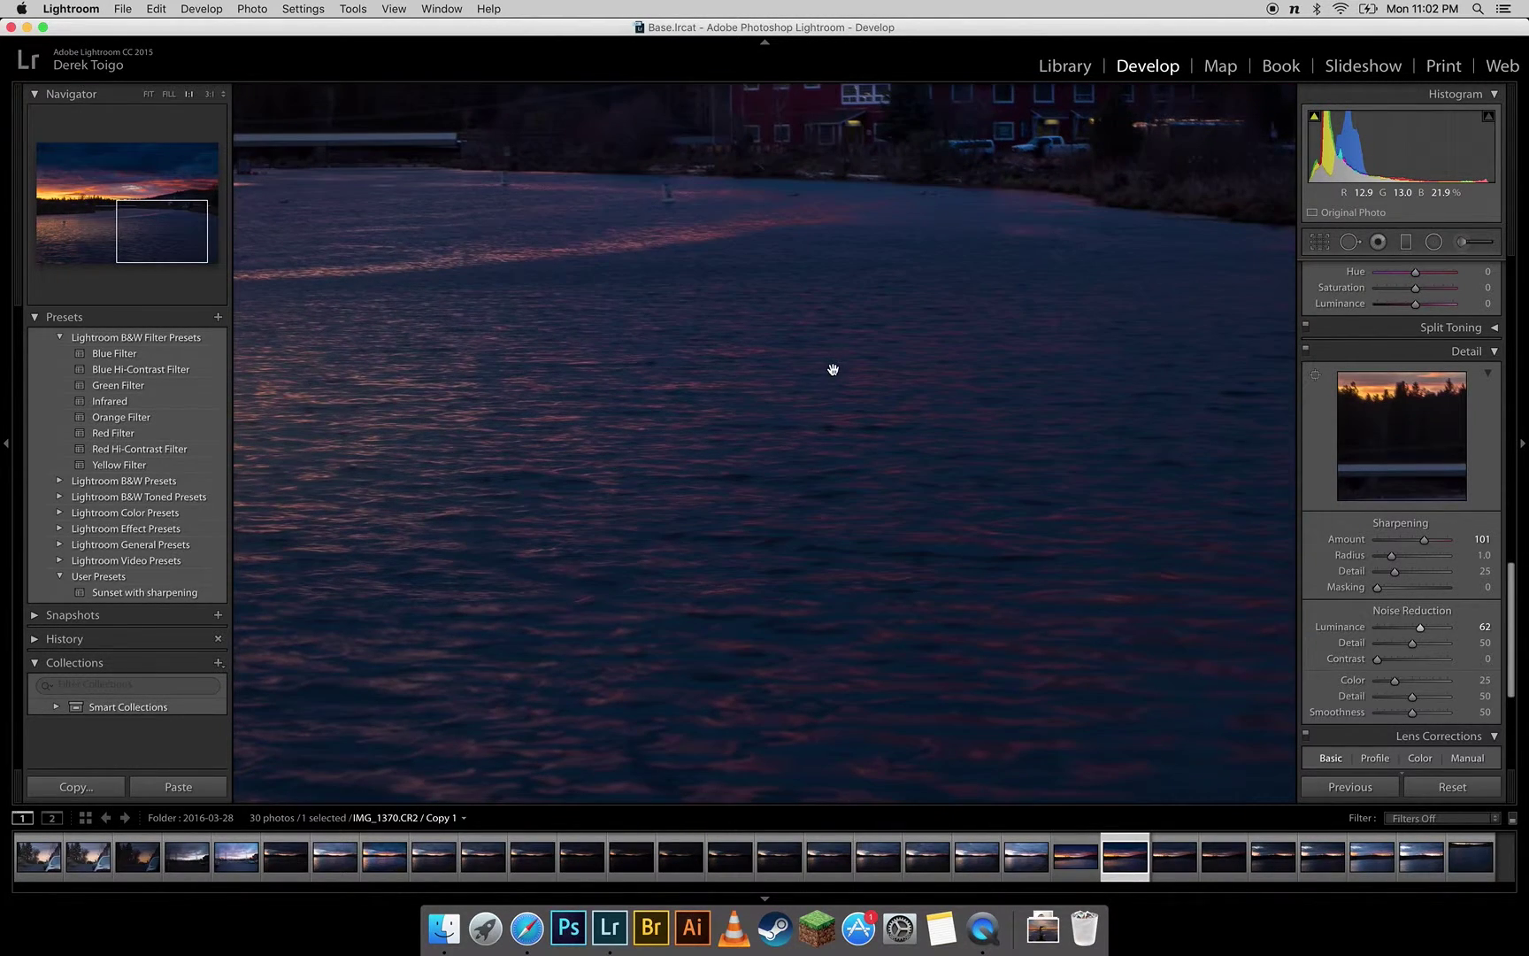
pyautogui.moveTo(607, 384); pyautogui.dragTo(1194, 448)
pyautogui.click(1194, 449)
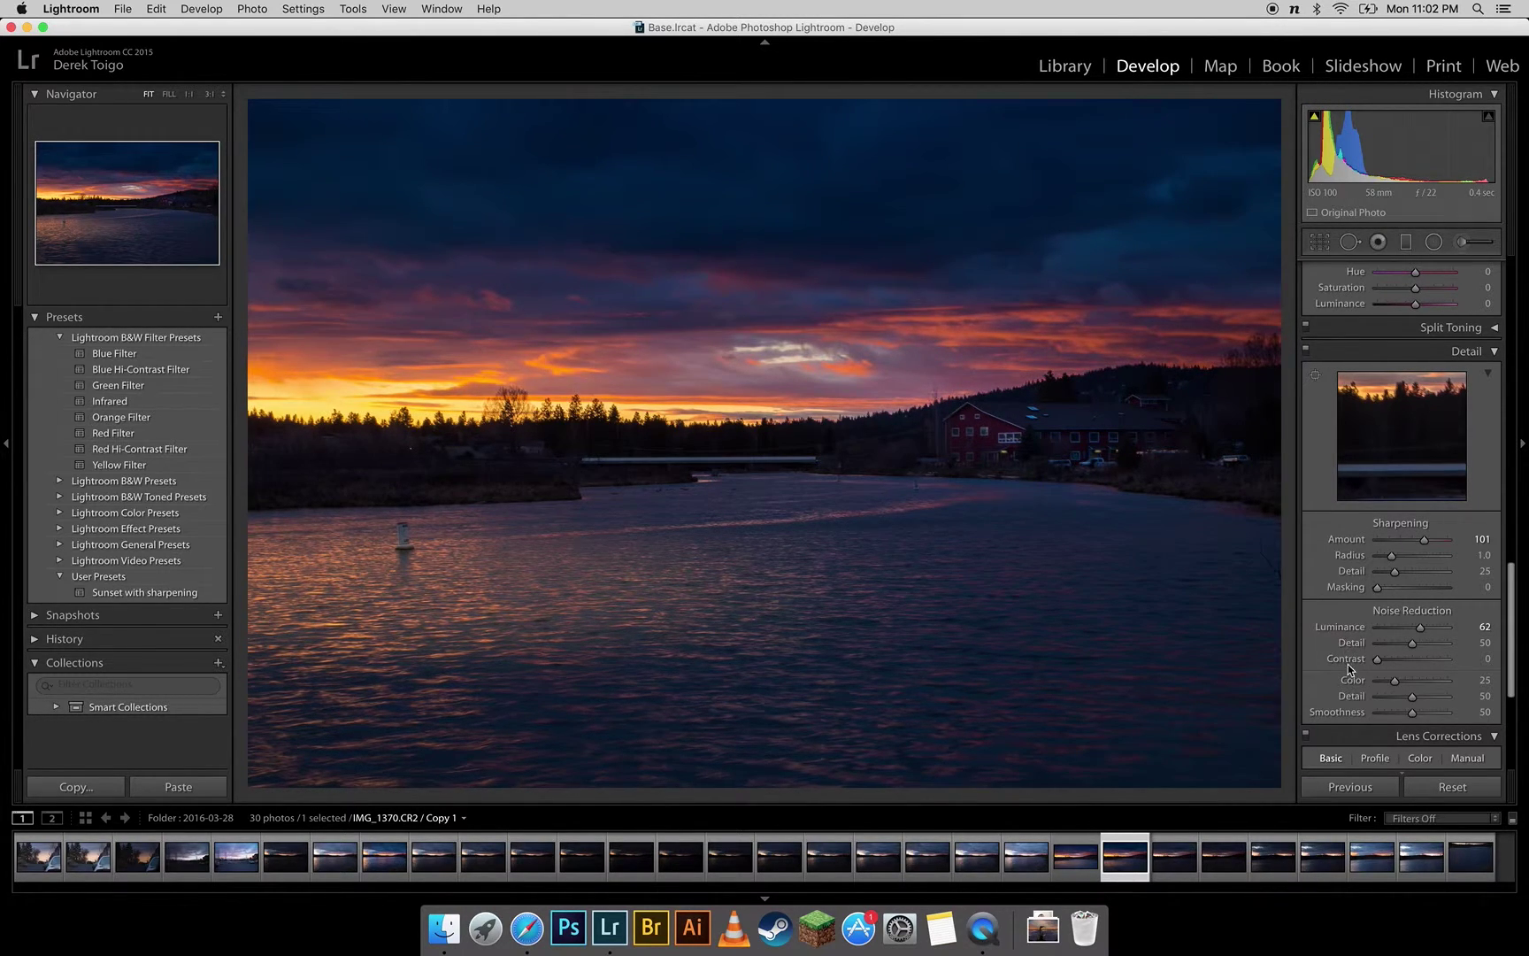
# Step: Darken the photo's corners with manual Lens Vignetting, setting Amount to −56 and Midpoint to 52
pyautogui.scroll(-5, 1330, 664)
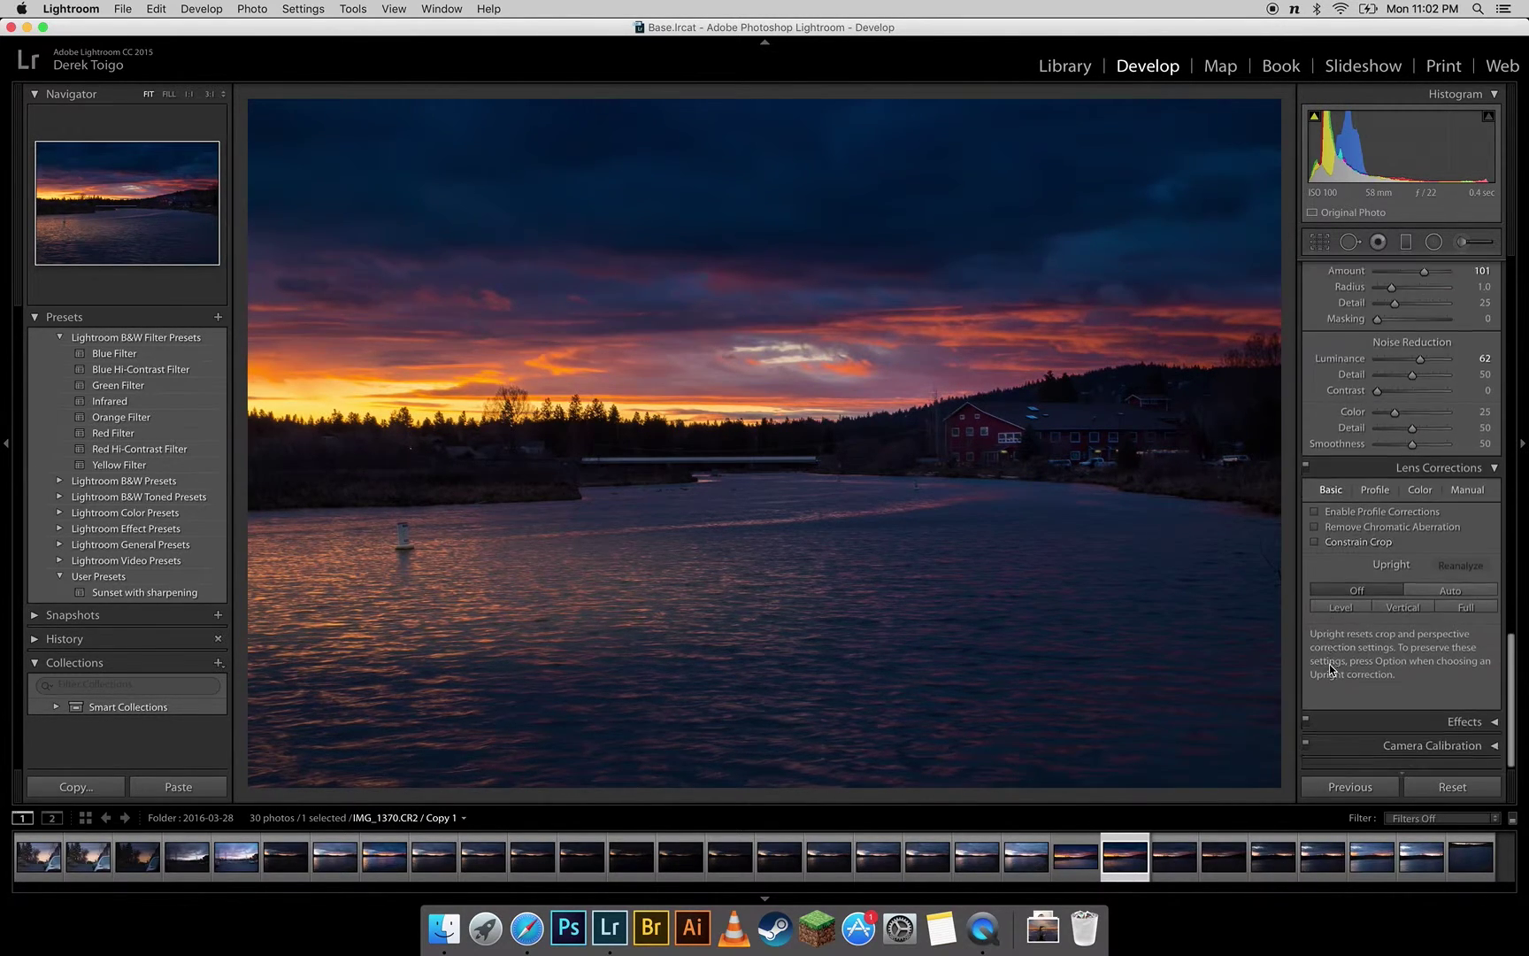
pyautogui.click(1384, 496)
pyautogui.click(1417, 497)
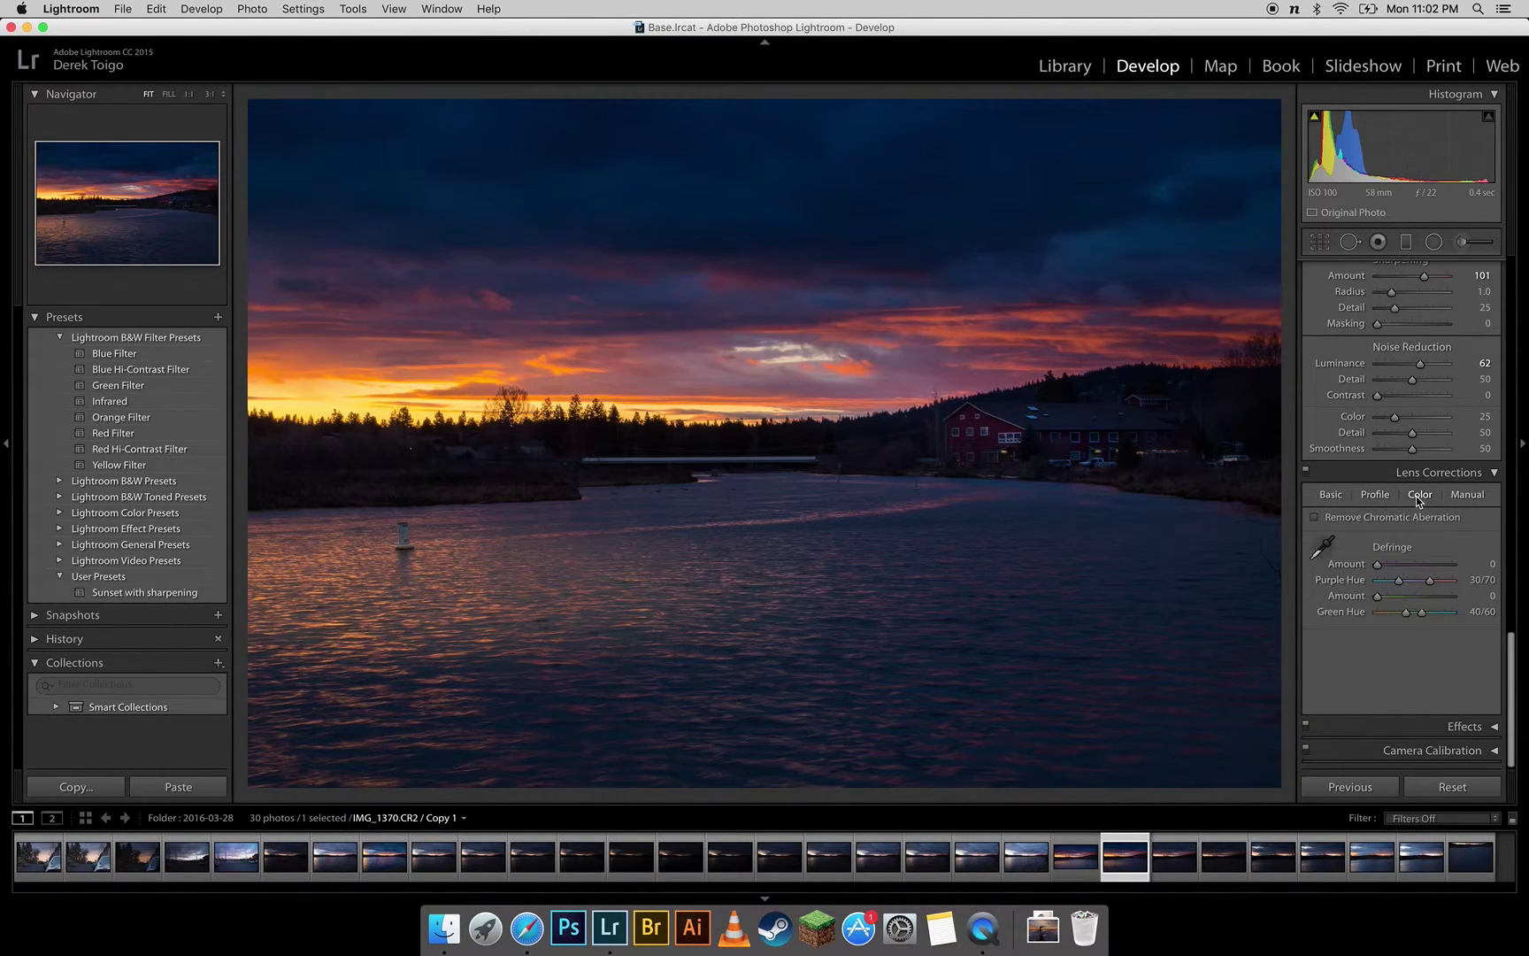
pyautogui.click(1465, 495)
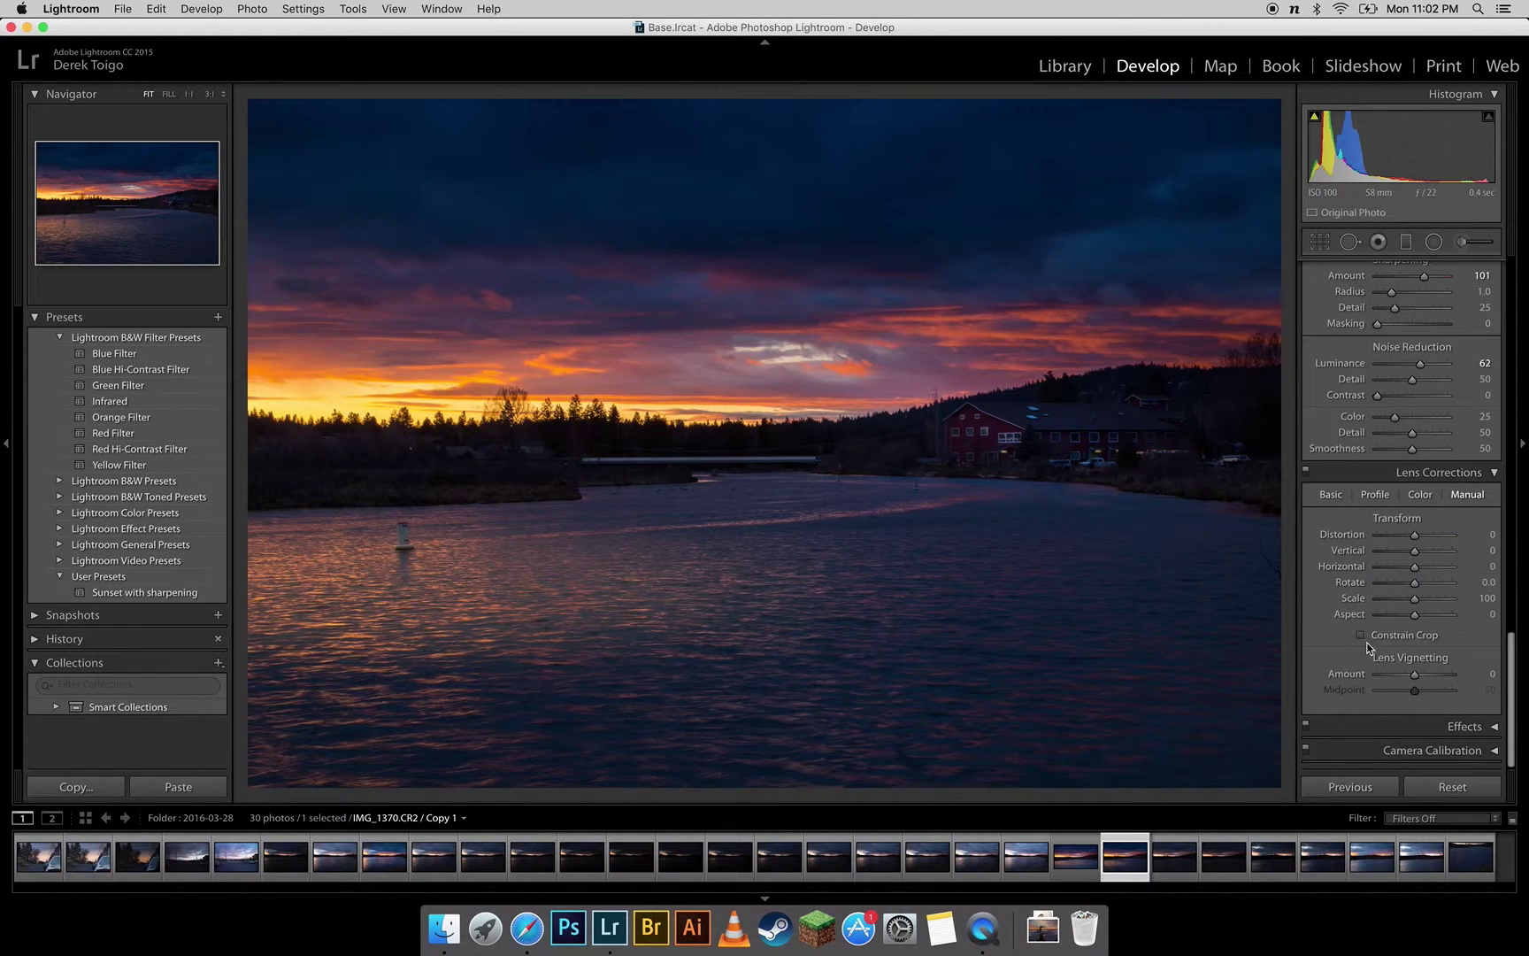
pyautogui.moveTo(1414, 677)
pyautogui.mouseDown()
pyautogui.moveTo(1377, 678)
pyautogui.moveTo(1416, 691)
pyautogui.mouseUp()
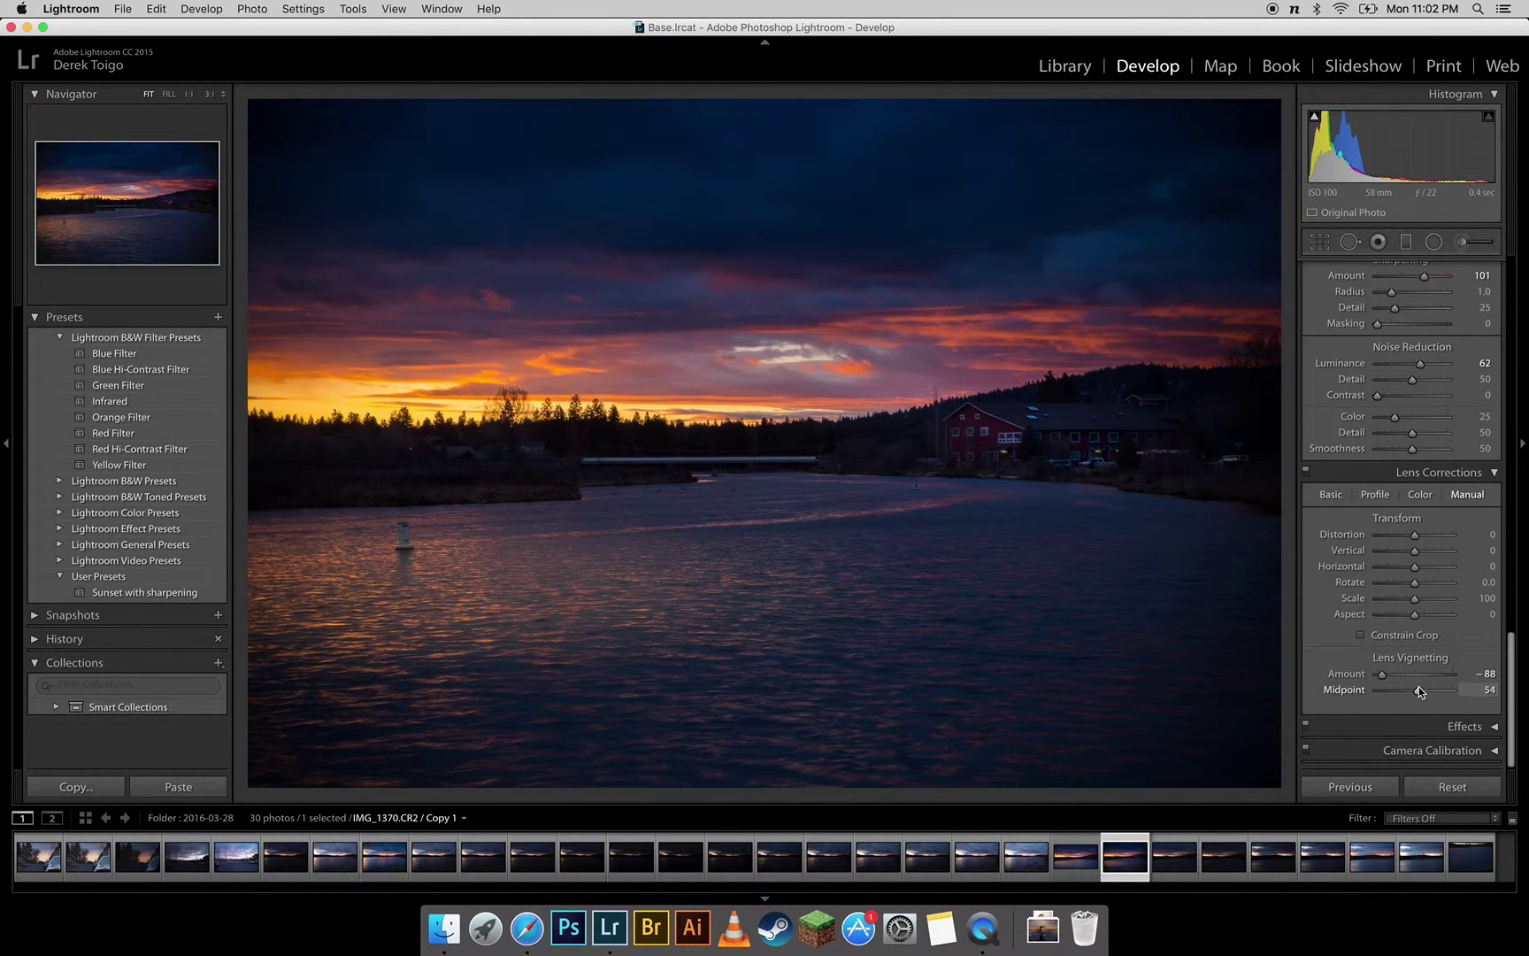
pyautogui.moveTo(1407, 691)
pyautogui.mouseDown()
pyautogui.moveTo(1435, 692)
pyautogui.moveTo(1392, 679)
pyautogui.mouseUp()
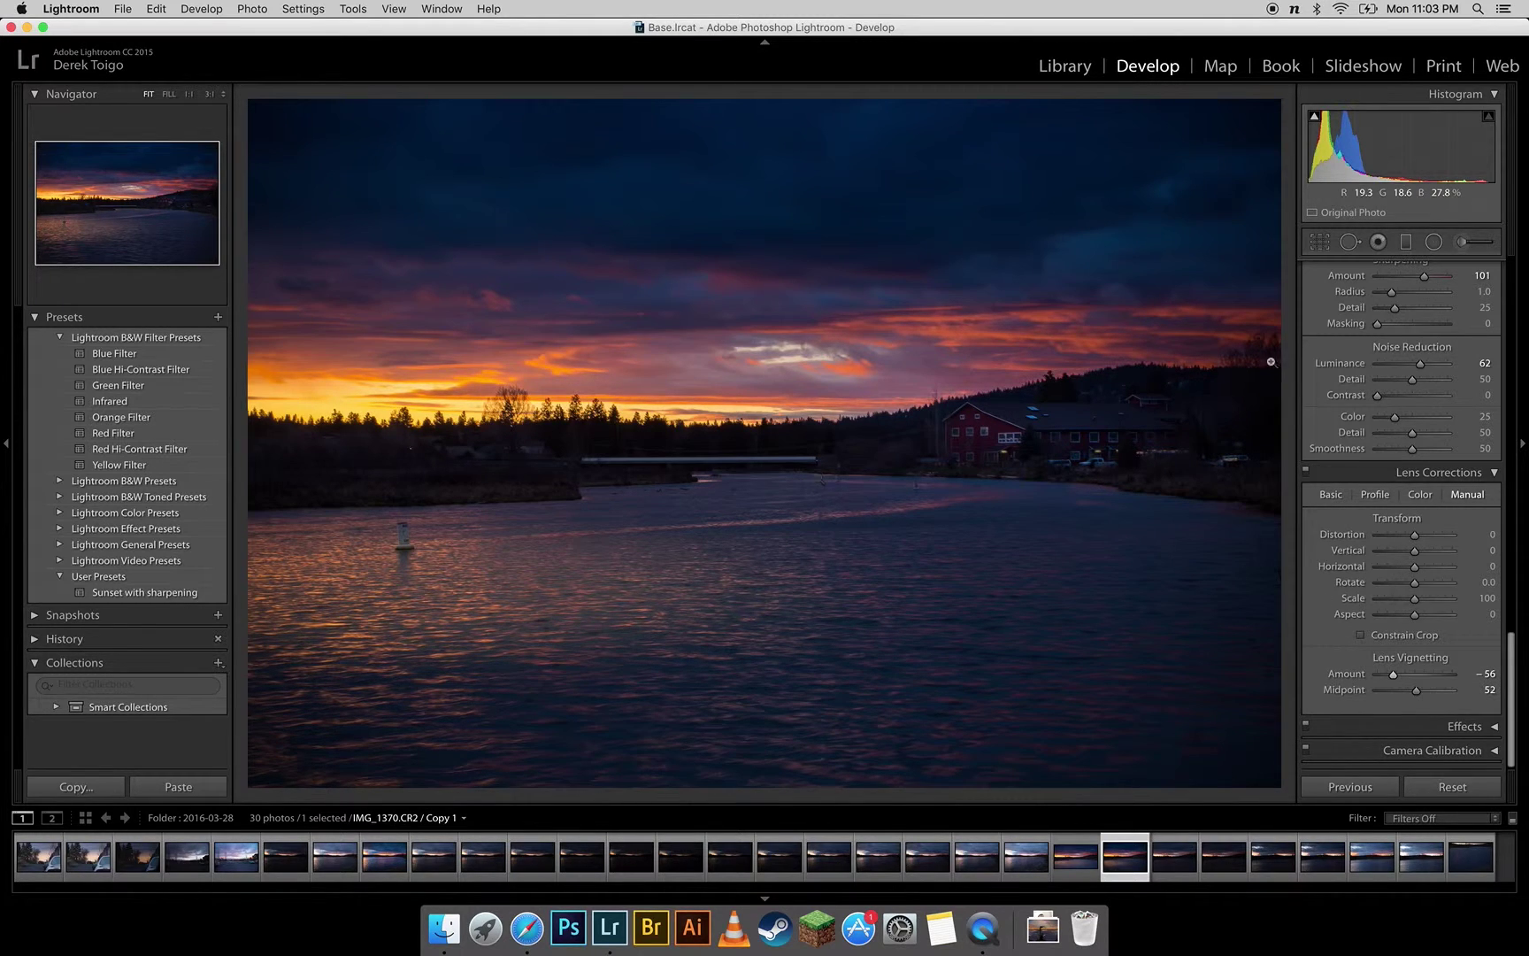
pyautogui.scroll(10, 1434, 246)
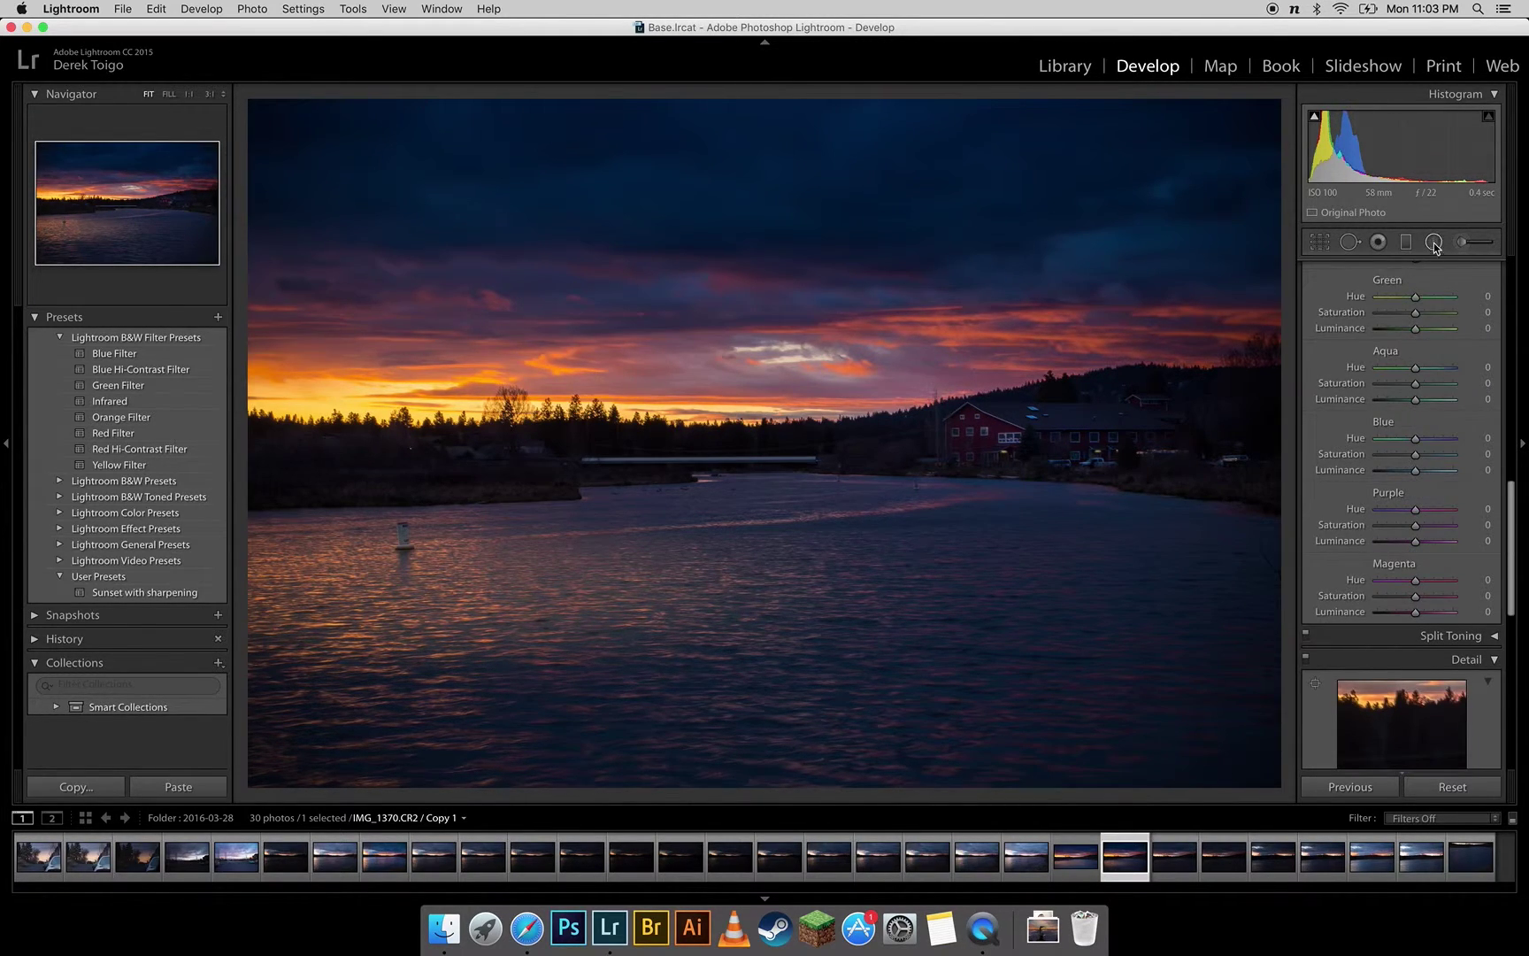
# Step: Start an Adjustment Brush and set its Exposure, Contrast and Highlights to 0
pyautogui.click(1465, 243)
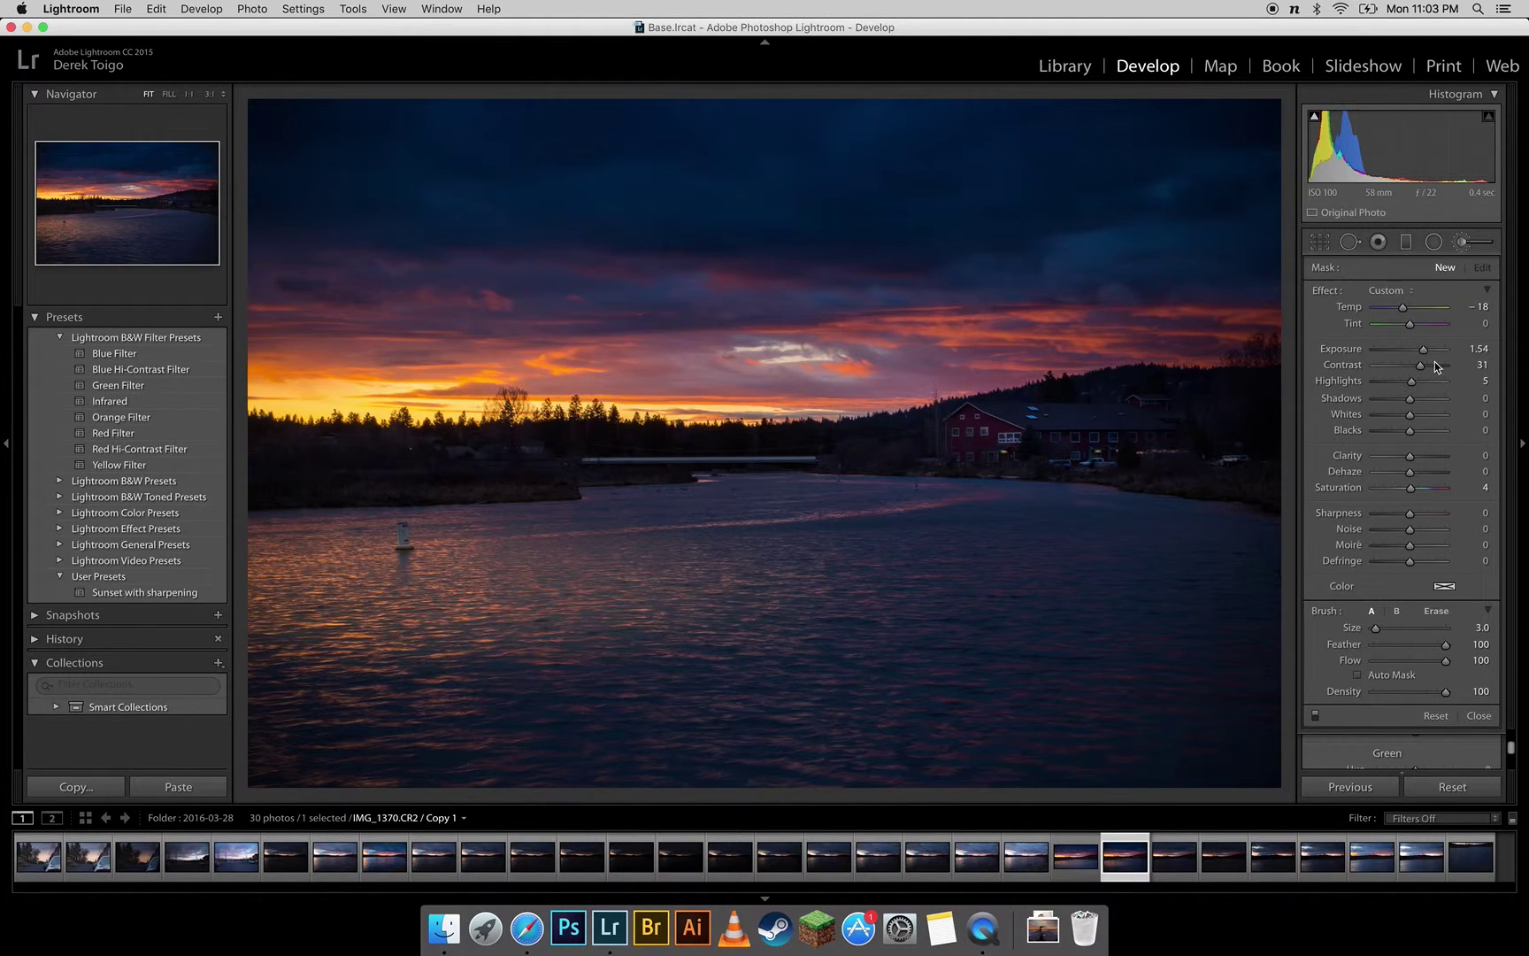
pyautogui.click(1487, 350)
pyautogui.write('0')
pyautogui.press('Return')
pyautogui.click(1482, 365)
pyautogui.write('0')
pyautogui.press('Tab')
pyautogui.write('0')
pyautogui.press('Tab')
# Step: Set the Adjustment Brush's Saturation to 0 and its brush size to 10
pyautogui.press('Tab')
pyautogui.press('Tab')
pyautogui.press('Tab')
pyautogui.press('Tab')
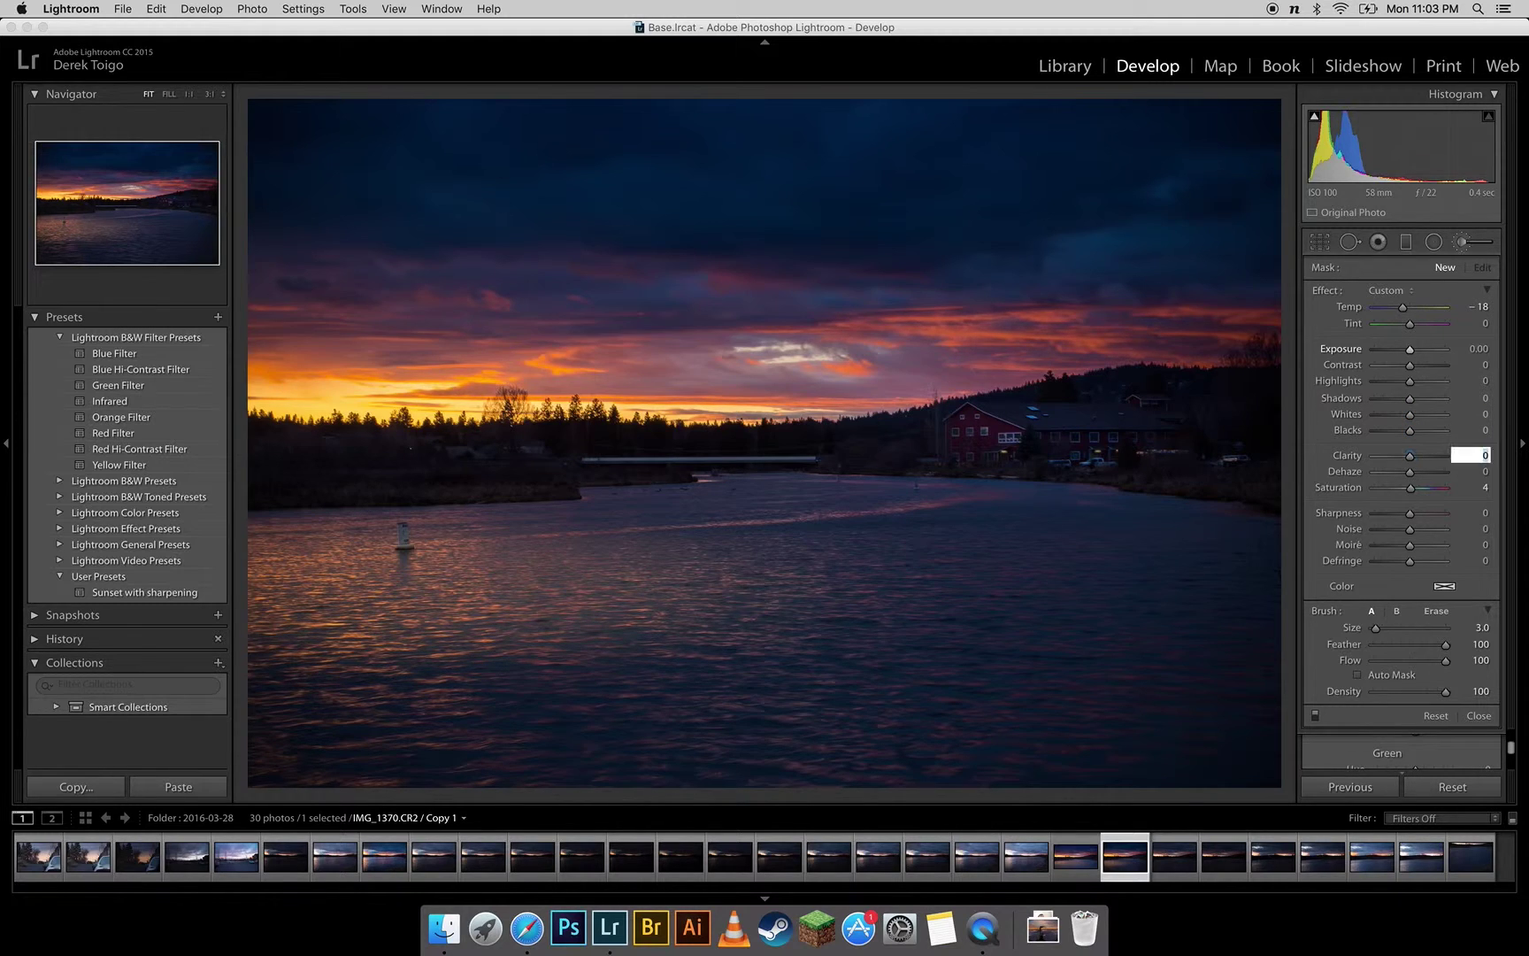
pyautogui.press('Tab')
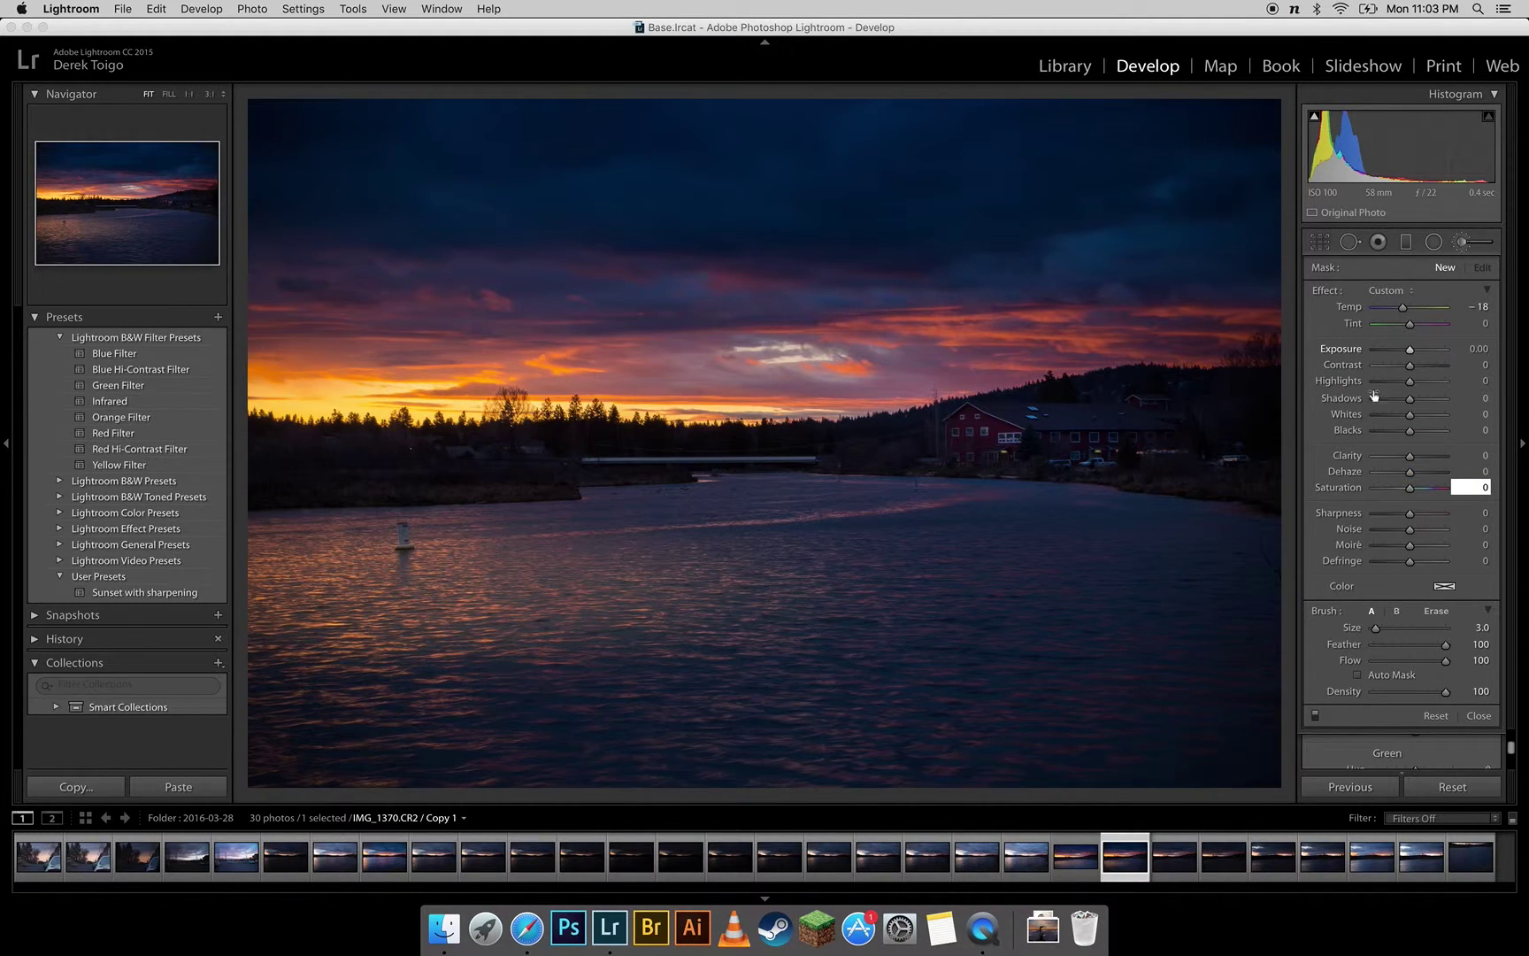
pyautogui.scroll(7, 1127, 426)
pyautogui.press('Return')
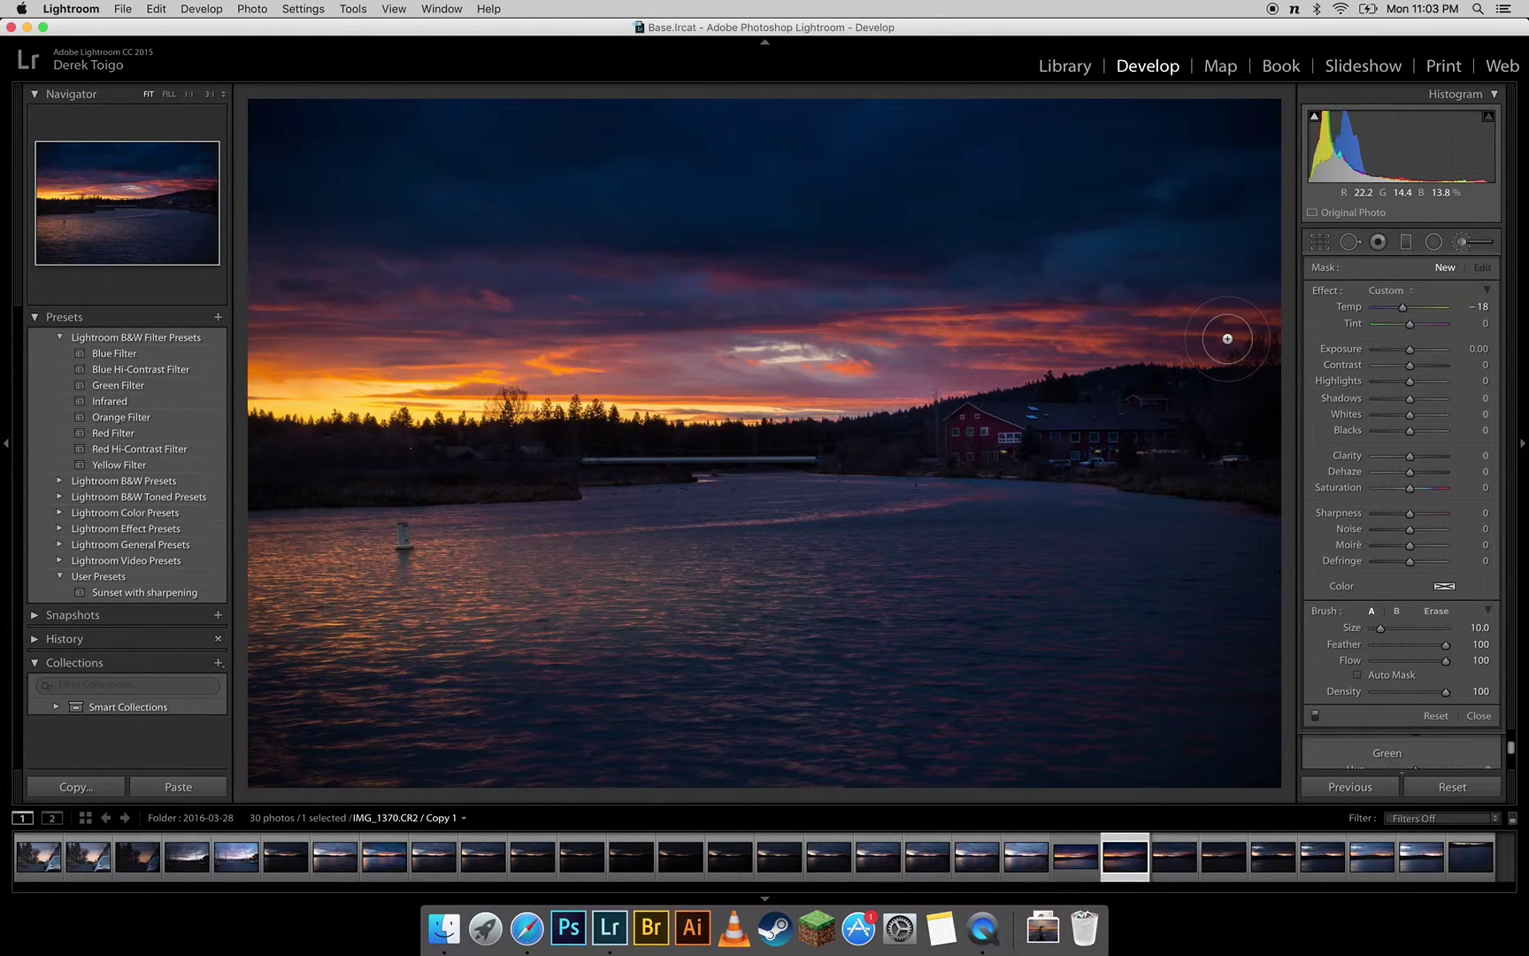
# Step: Set the Adjustment Brush's Tint to 35 and paint across the band of sunset clouds above the horizon
pyautogui.moveTo(1410, 329); pyautogui.dragTo(1421, 327)
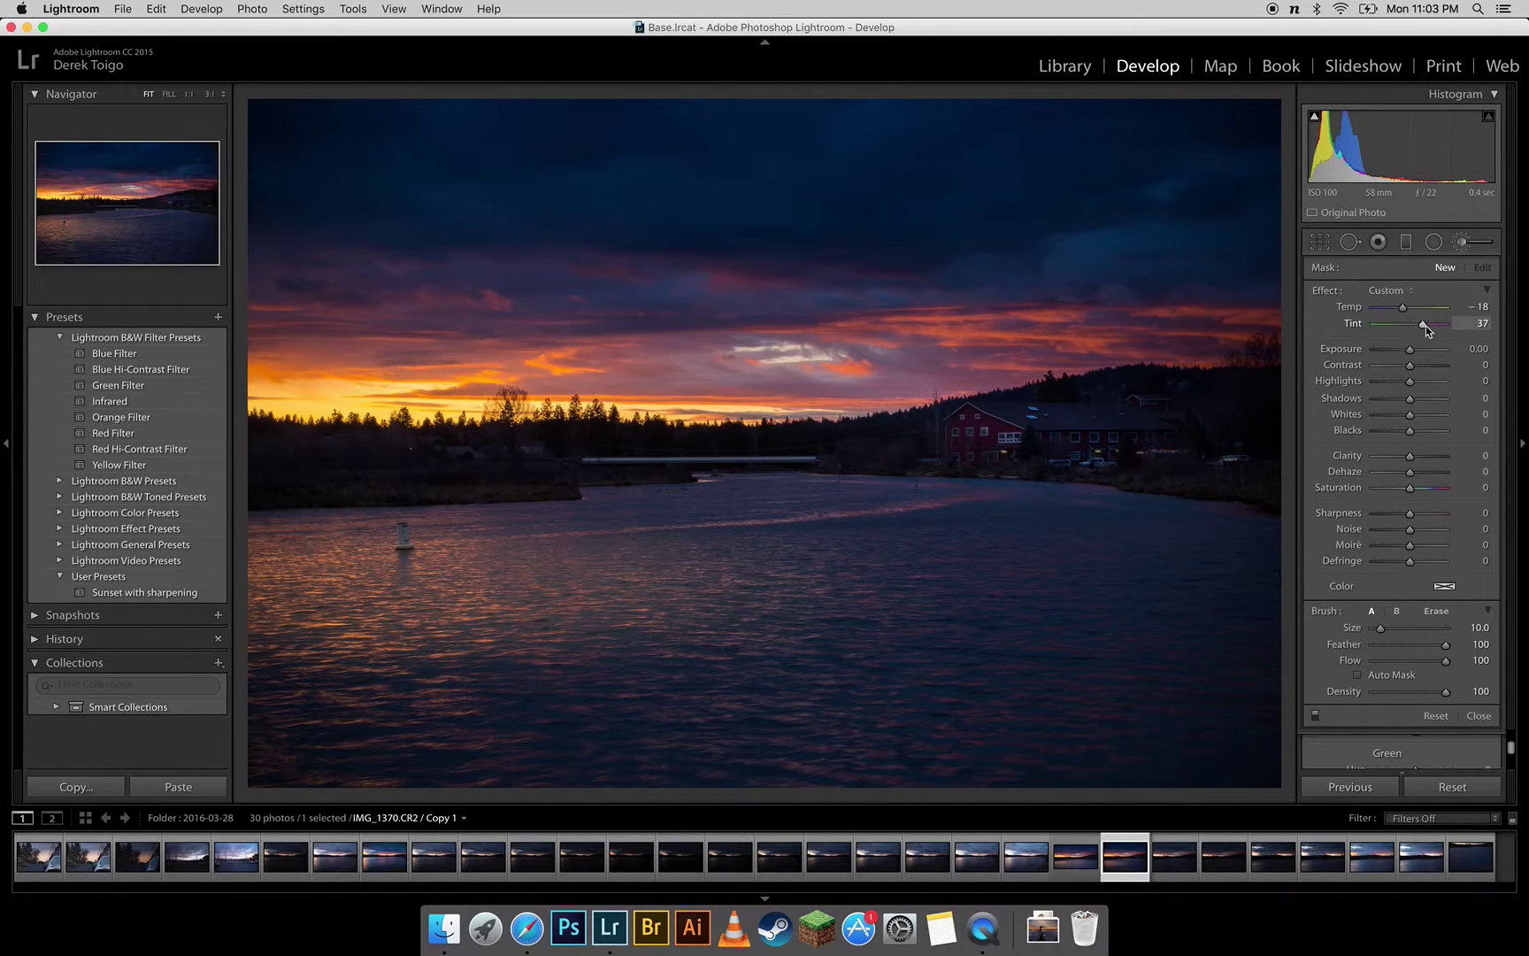
pyautogui.moveTo(1443, 322)
pyautogui.mouseDown()
pyautogui.moveTo(1376, 325)
pyautogui.moveTo(1421, 330)
pyautogui.mouseUp()
pyautogui.moveTo(386, 312)
pyautogui.mouseDown()
pyautogui.moveTo(728, 350)
pyautogui.moveTo(528, 345)
pyautogui.moveTo(782, 329)
pyautogui.mouseUp()
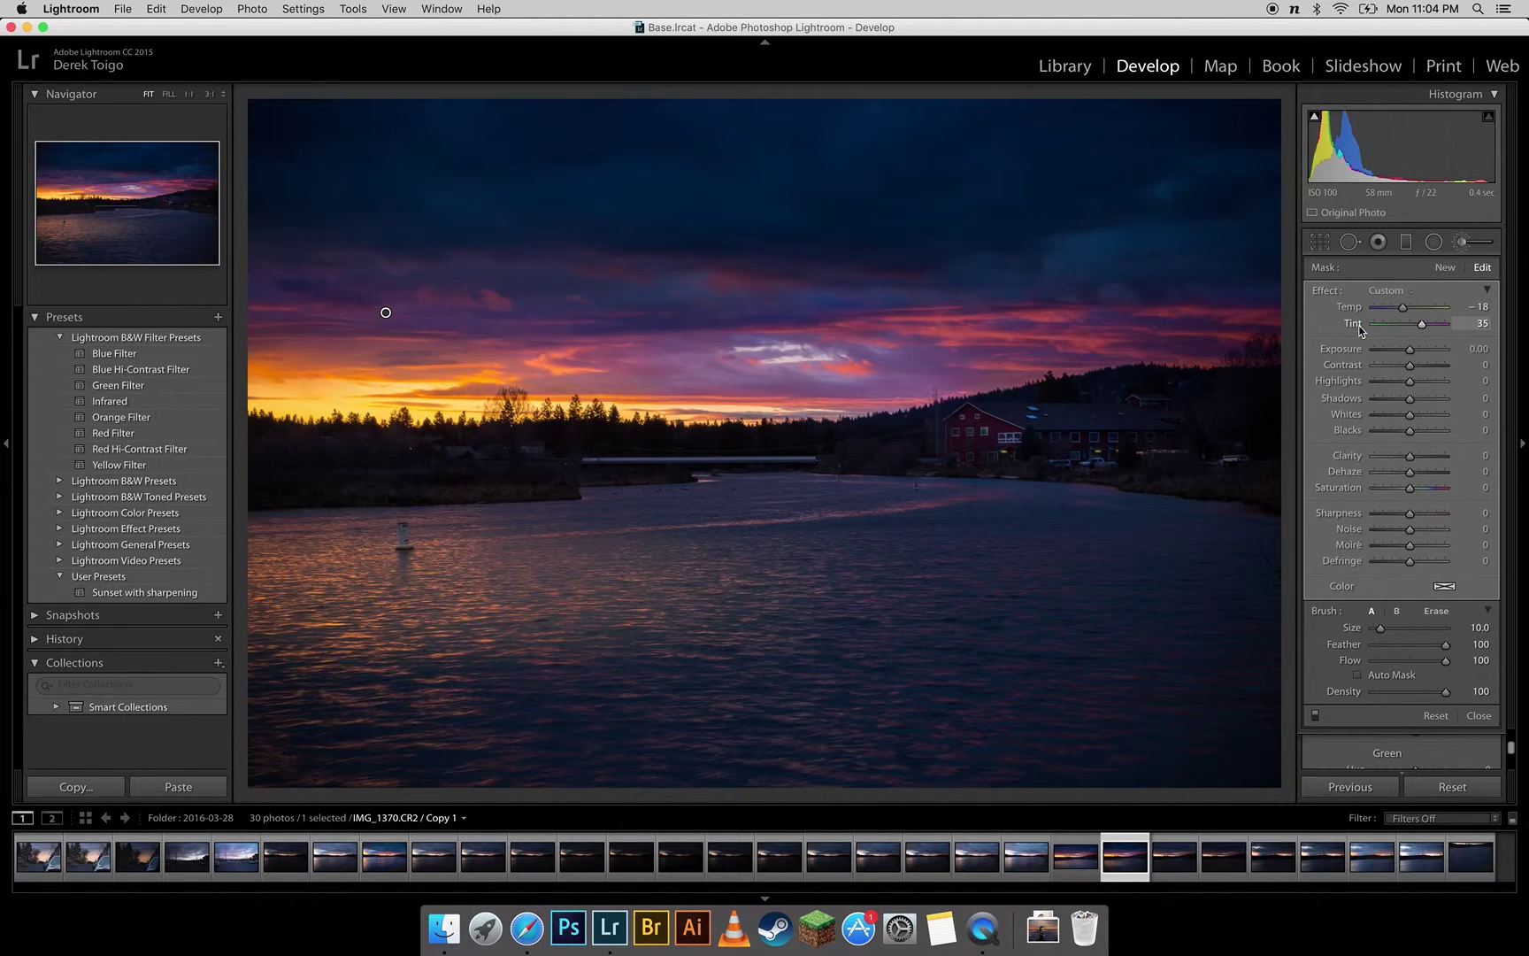
# Step: Set the painted clouds' Tint to 39 and Saturation to 11, and enlarge the brush to size 19
pyautogui.moveTo(1426, 325); pyautogui.dragTo(1421, 329)
pyautogui.moveTo(1418, 493); pyautogui.dragTo(1416, 499)
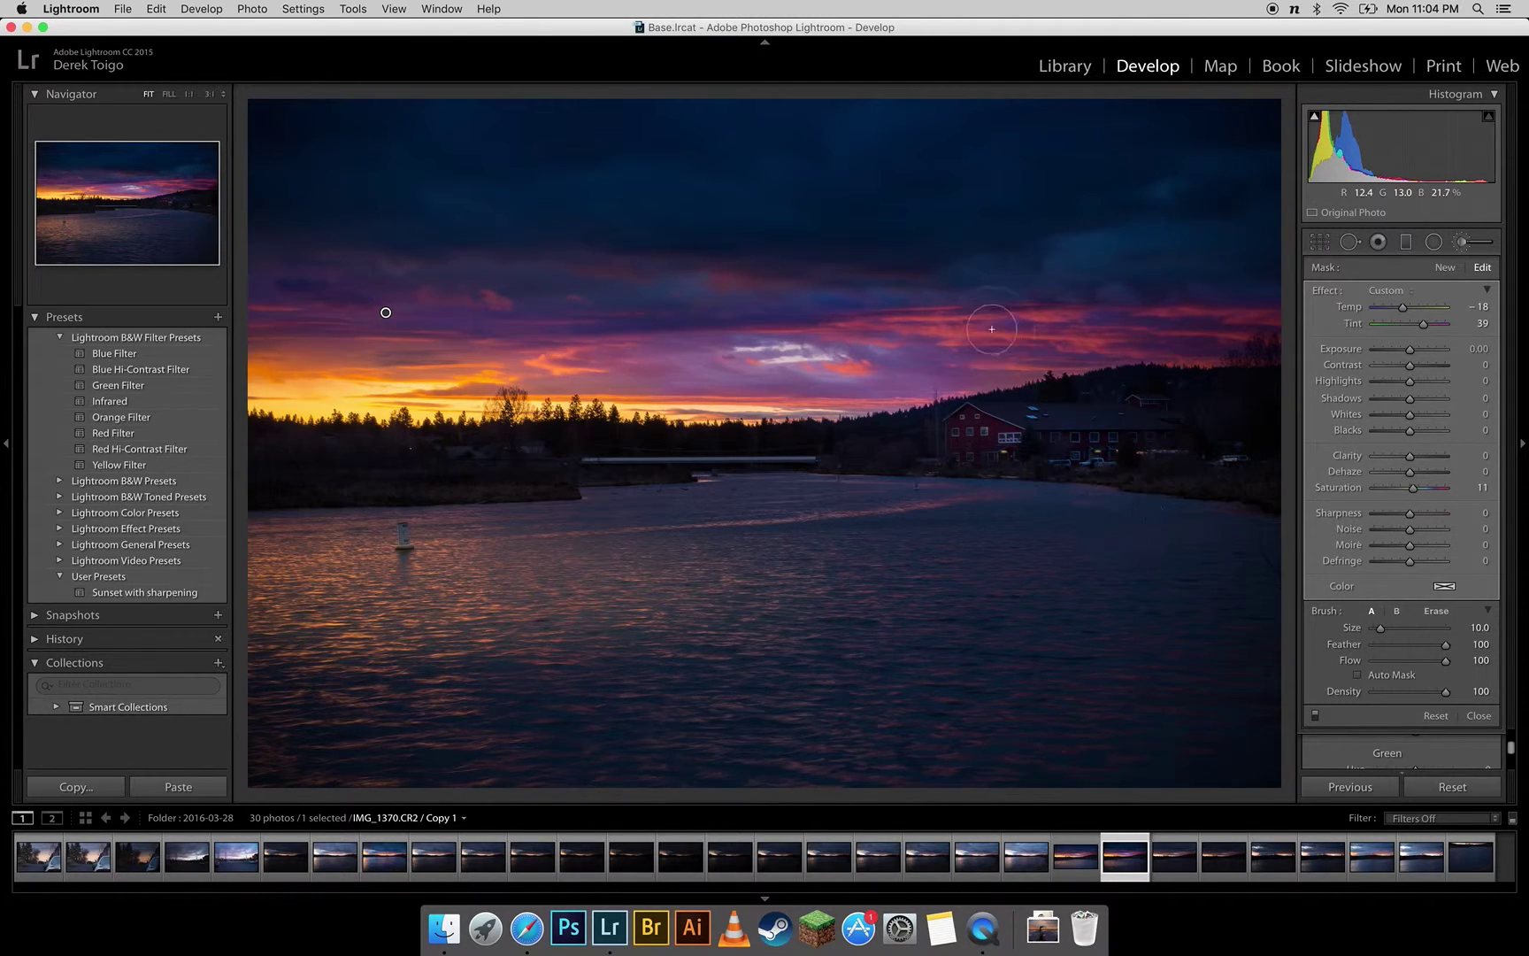
pyautogui.moveTo(1384, 631); pyautogui.dragTo(1394, 631)
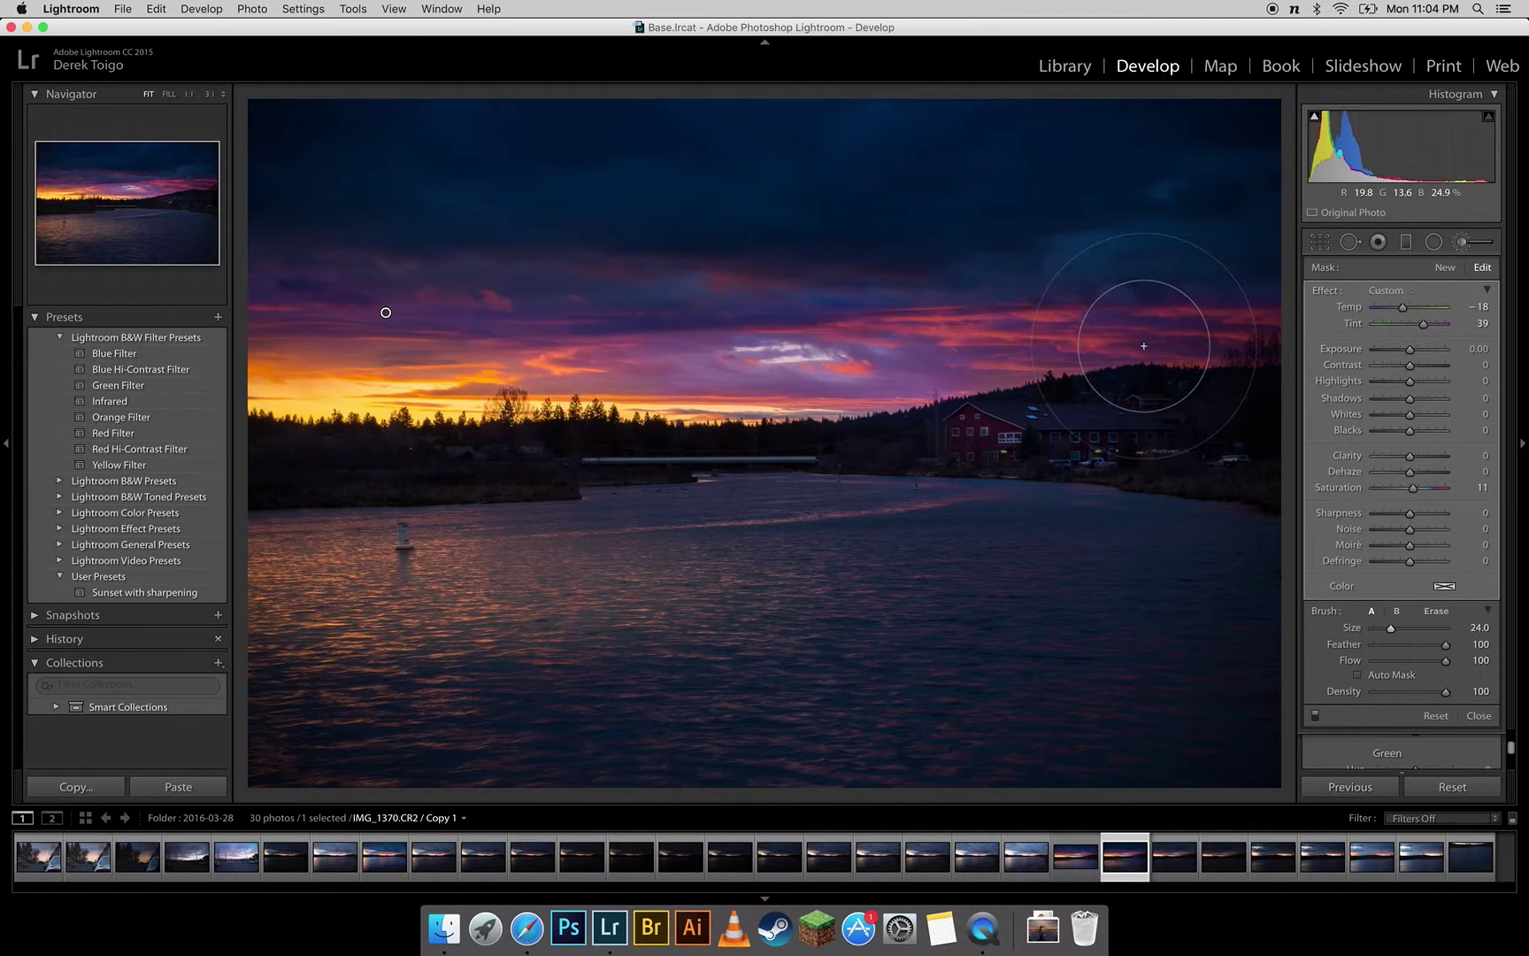
pyautogui.scroll(-5, 1143, 346)
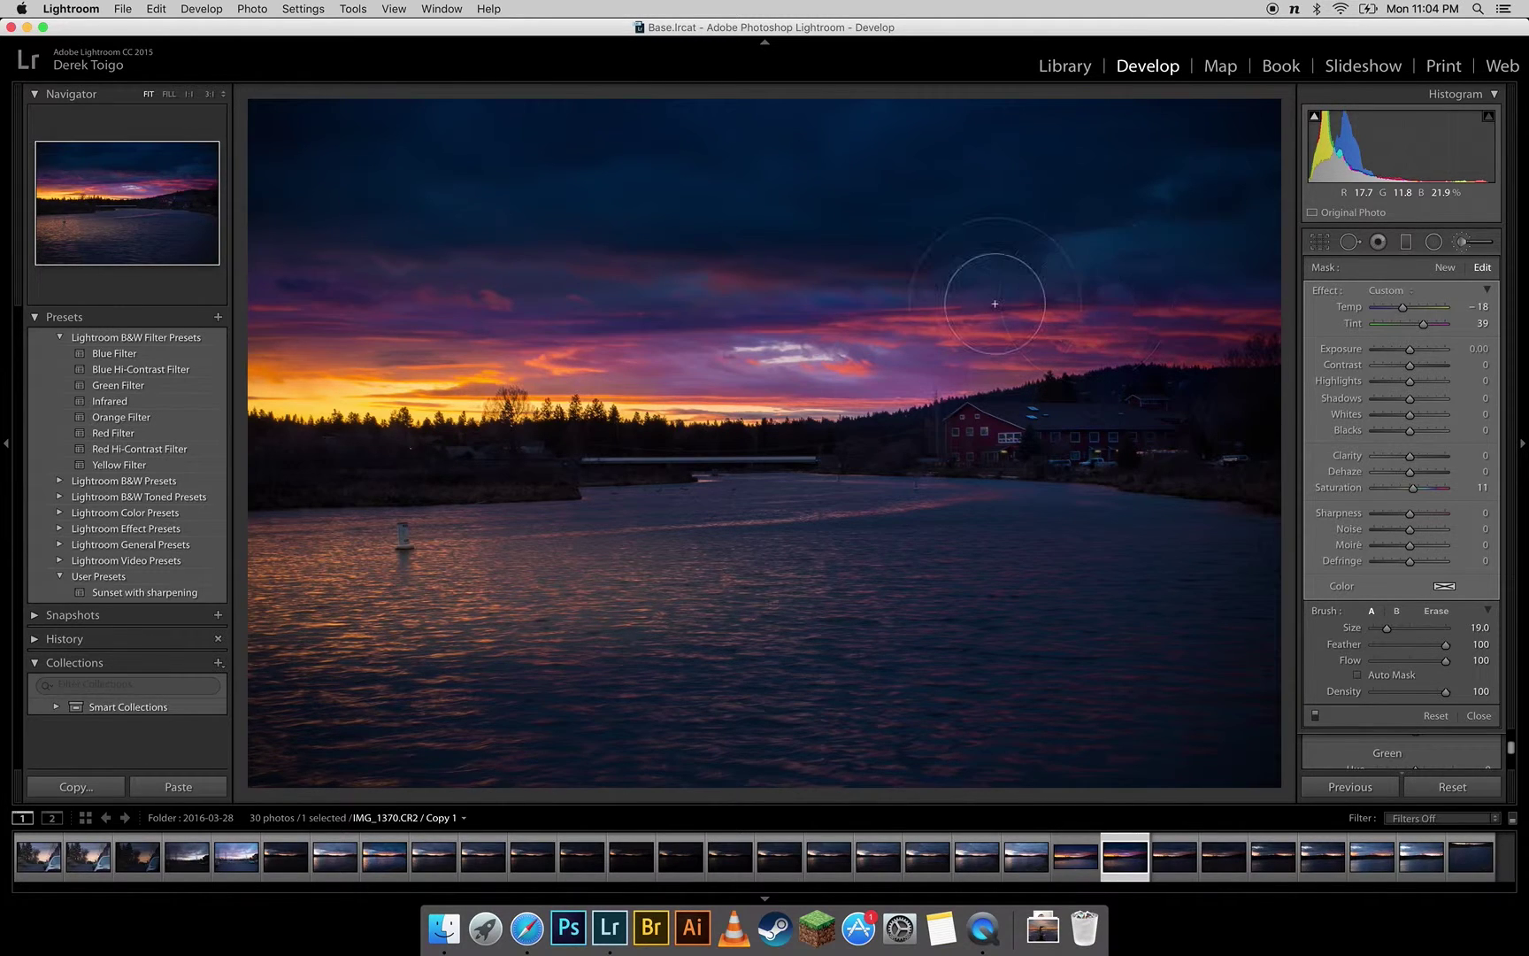
# Step: Erase the brush effect from the dark clouds above the sunset band at size 15, fine-tune its Tint and close the brush
pyautogui.press('alt')
pyautogui.scroll(6, 910, 264)
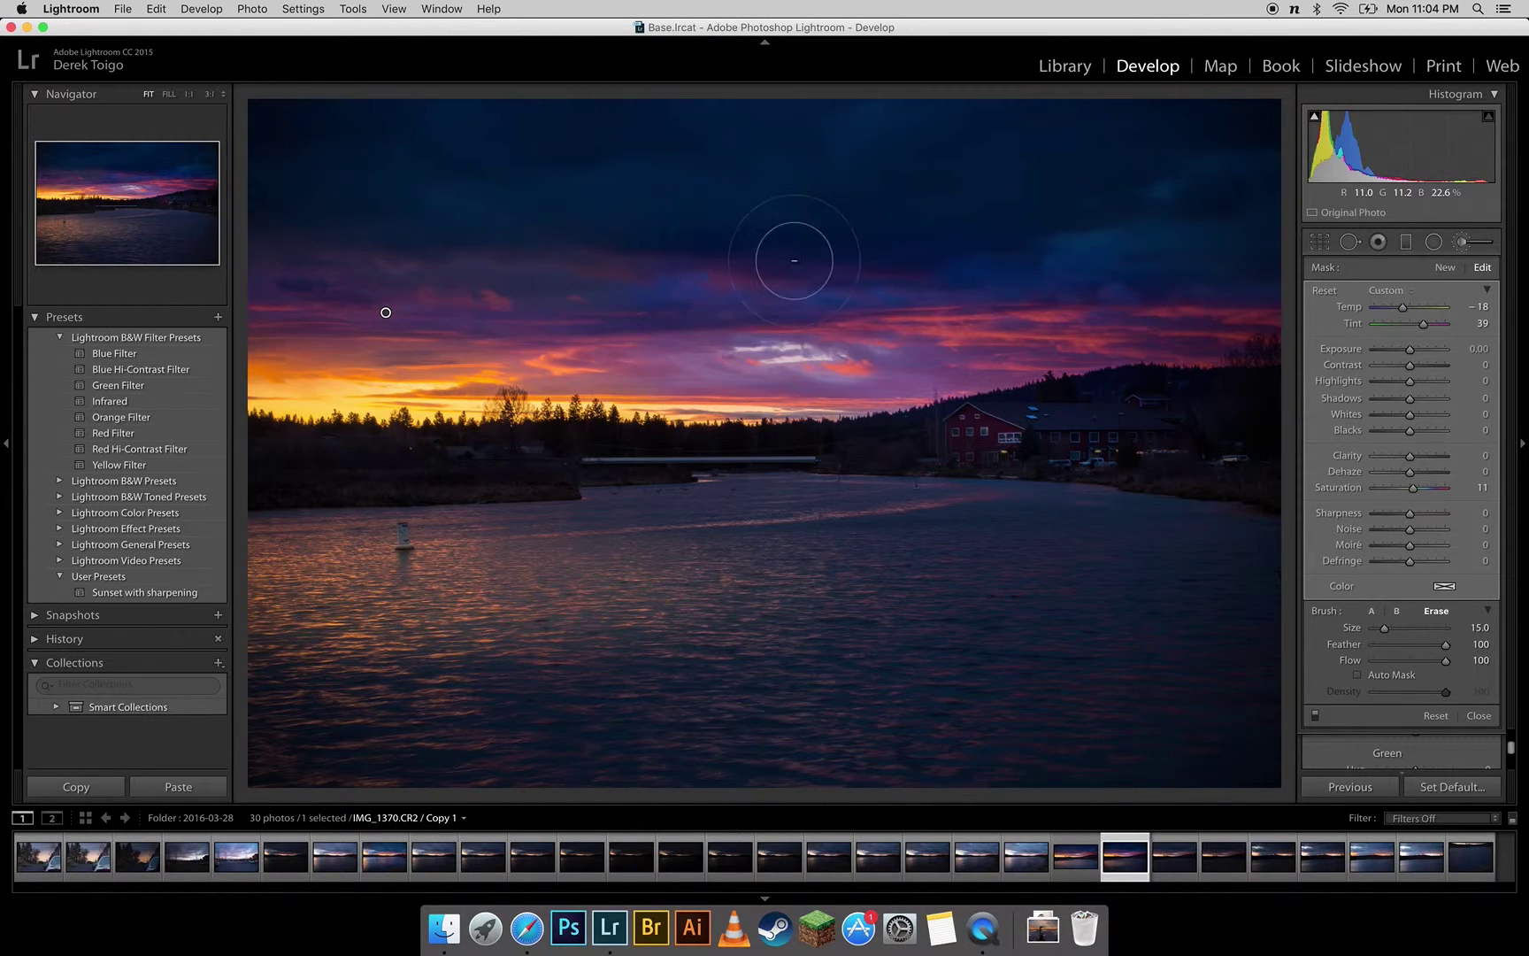
pyautogui.moveTo(985, 277)
pyautogui.mouseDown()
pyautogui.moveTo(1248, 305)
pyautogui.moveTo(894, 267)
pyautogui.mouseUp()
pyautogui.press('alt')
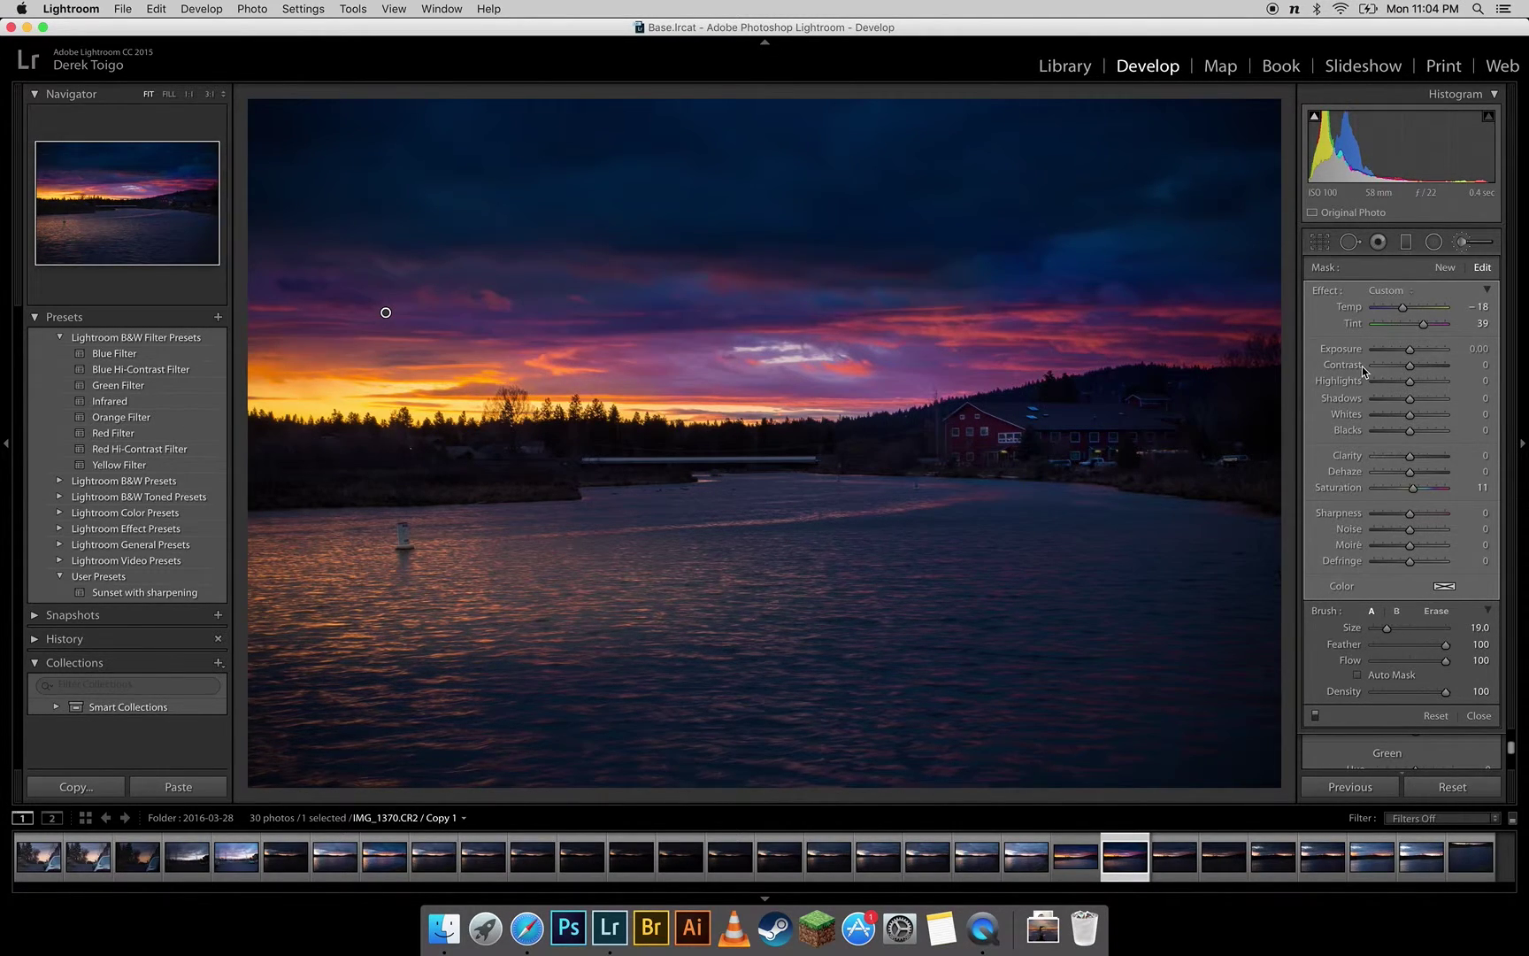
pyautogui.moveTo(1418, 328); pyautogui.dragTo(1424, 330)
pyautogui.click(1456, 249)
# Step: Shift the Magenta Hue of the whole photo to +36
pyautogui.scroll(-3, 1407, 549)
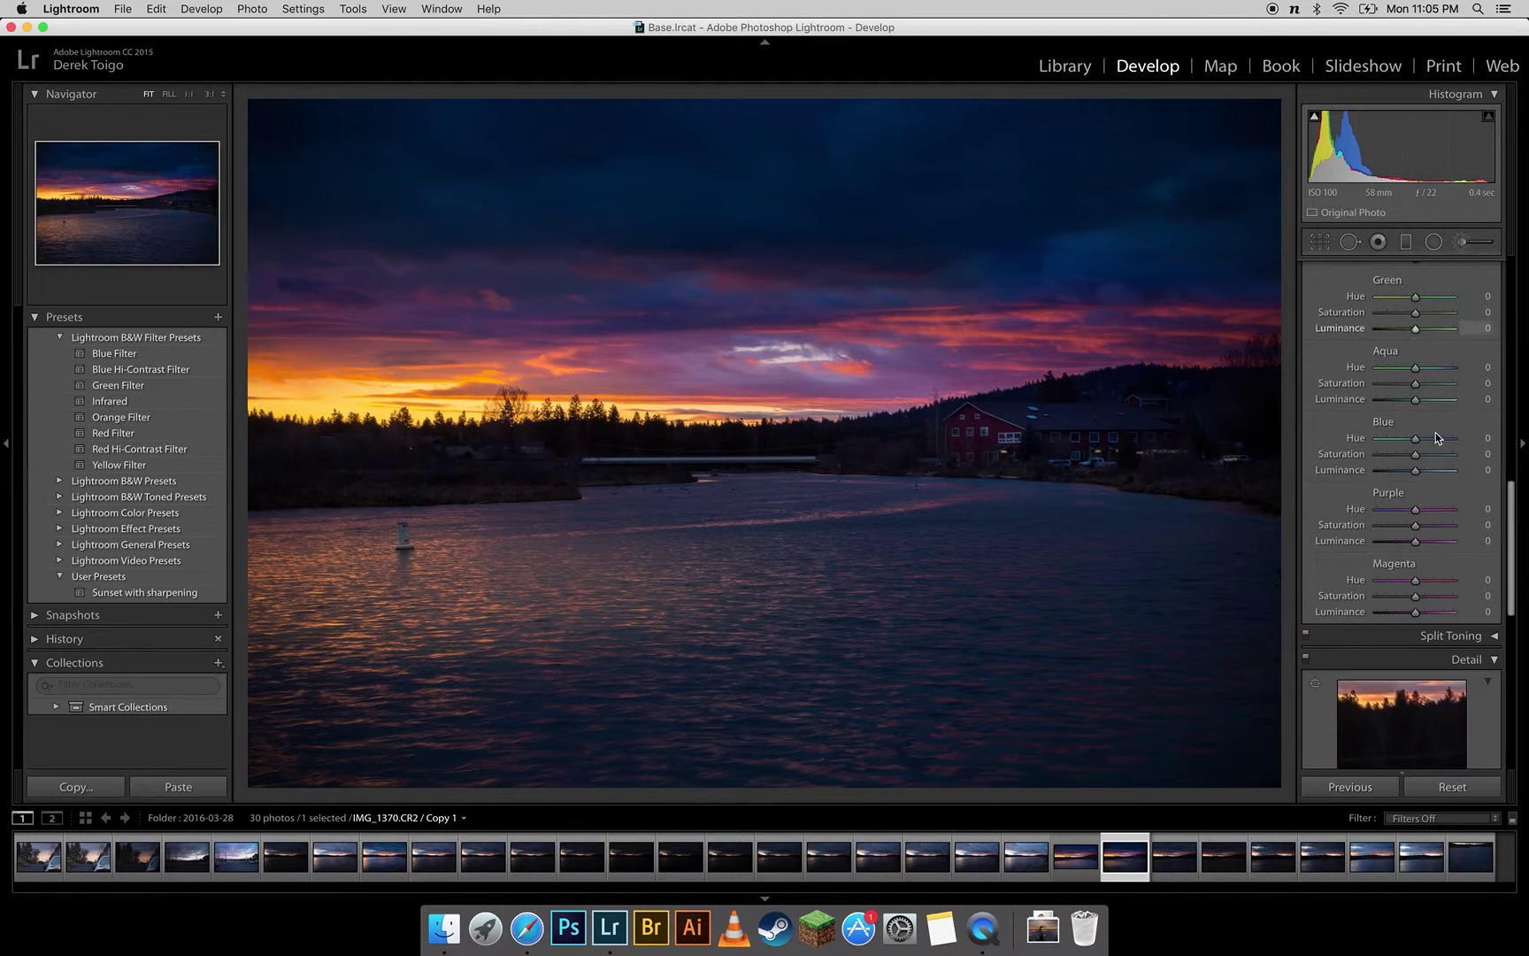
pyautogui.scroll(-2, 1406, 547)
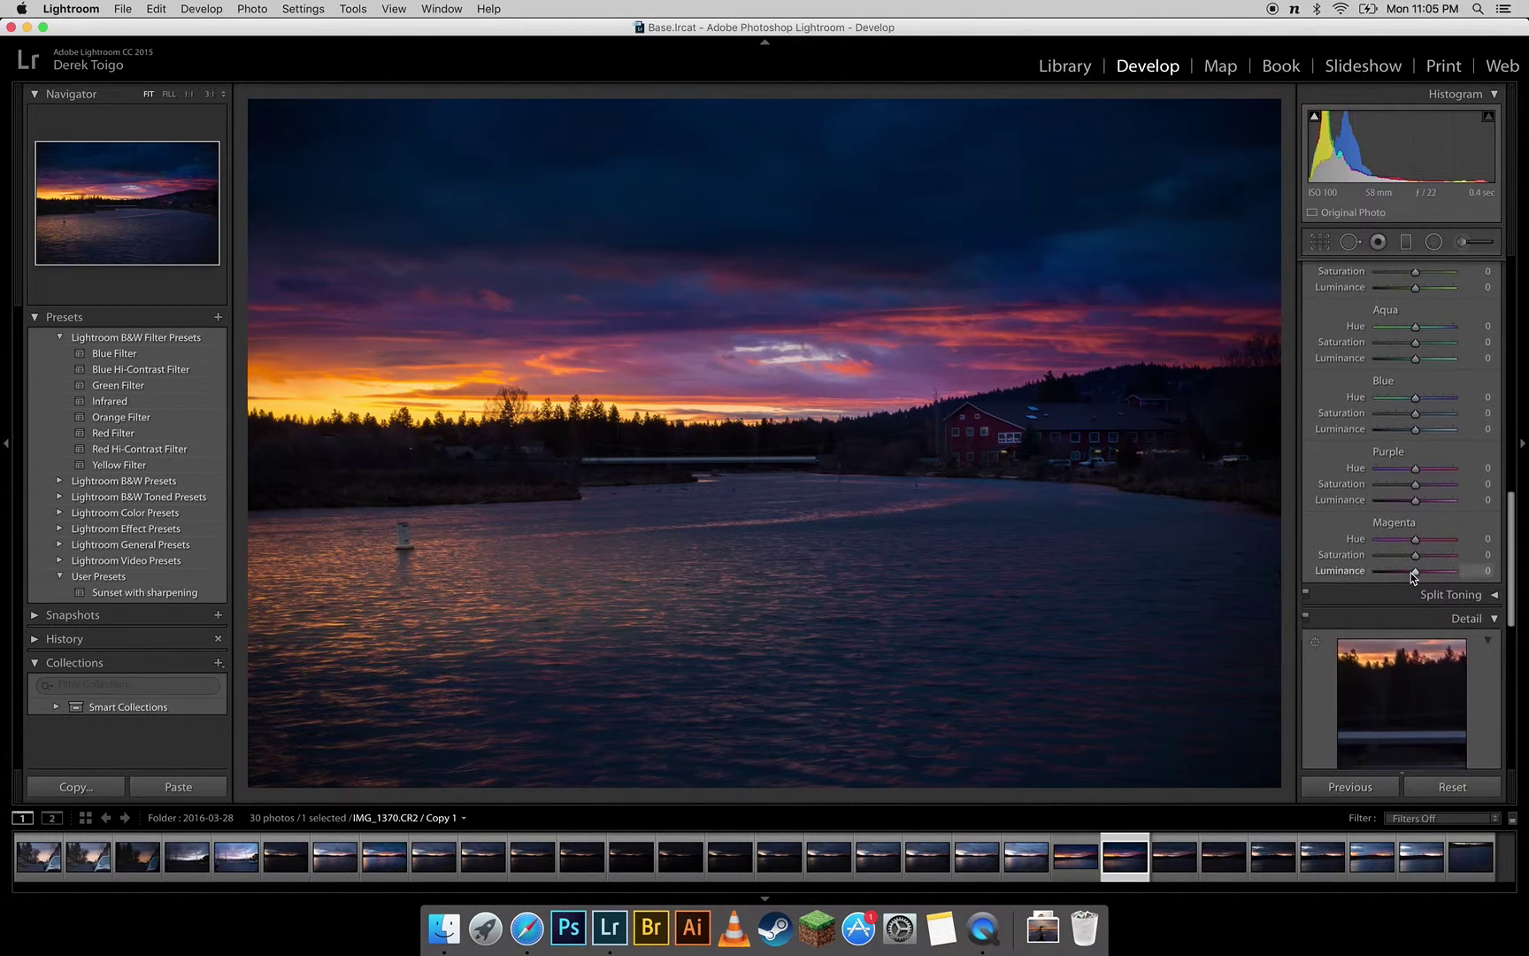
pyautogui.moveTo(1415, 540)
pyautogui.mouseDown()
pyautogui.moveTo(1438, 540)
pyautogui.moveTo(1375, 540)
pyautogui.moveTo(1455, 543)
pyautogui.moveTo(1427, 548)
pyautogui.mouseUp()
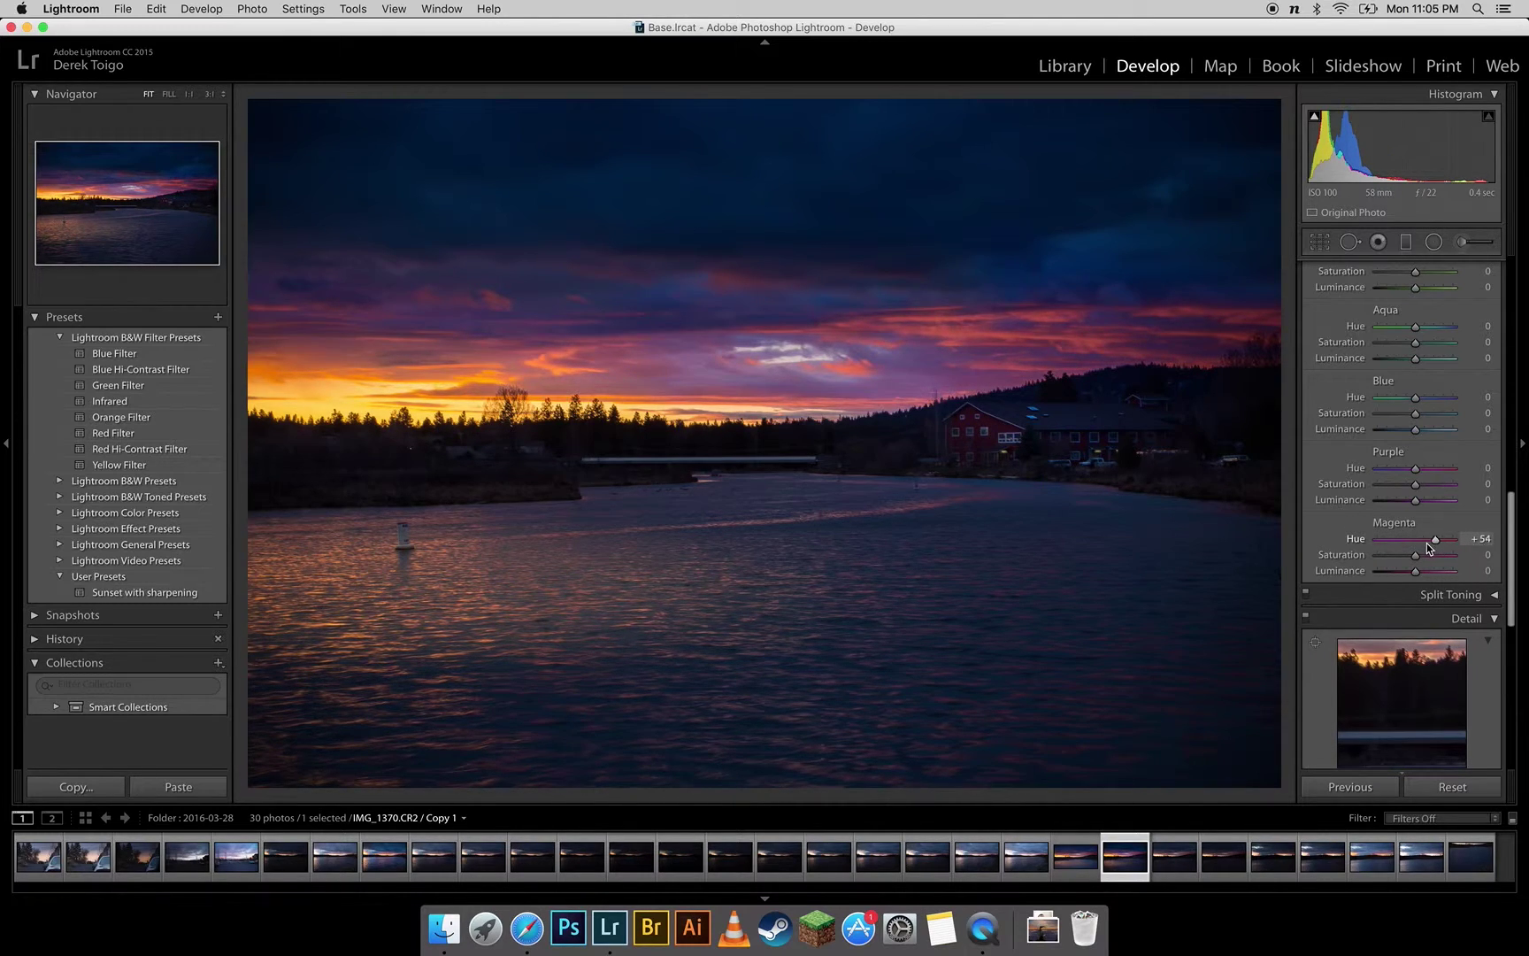
# Step: Set the photo's Red Hue to −6 and Red Saturation to +4
pyautogui.scroll(5, 1414, 438)
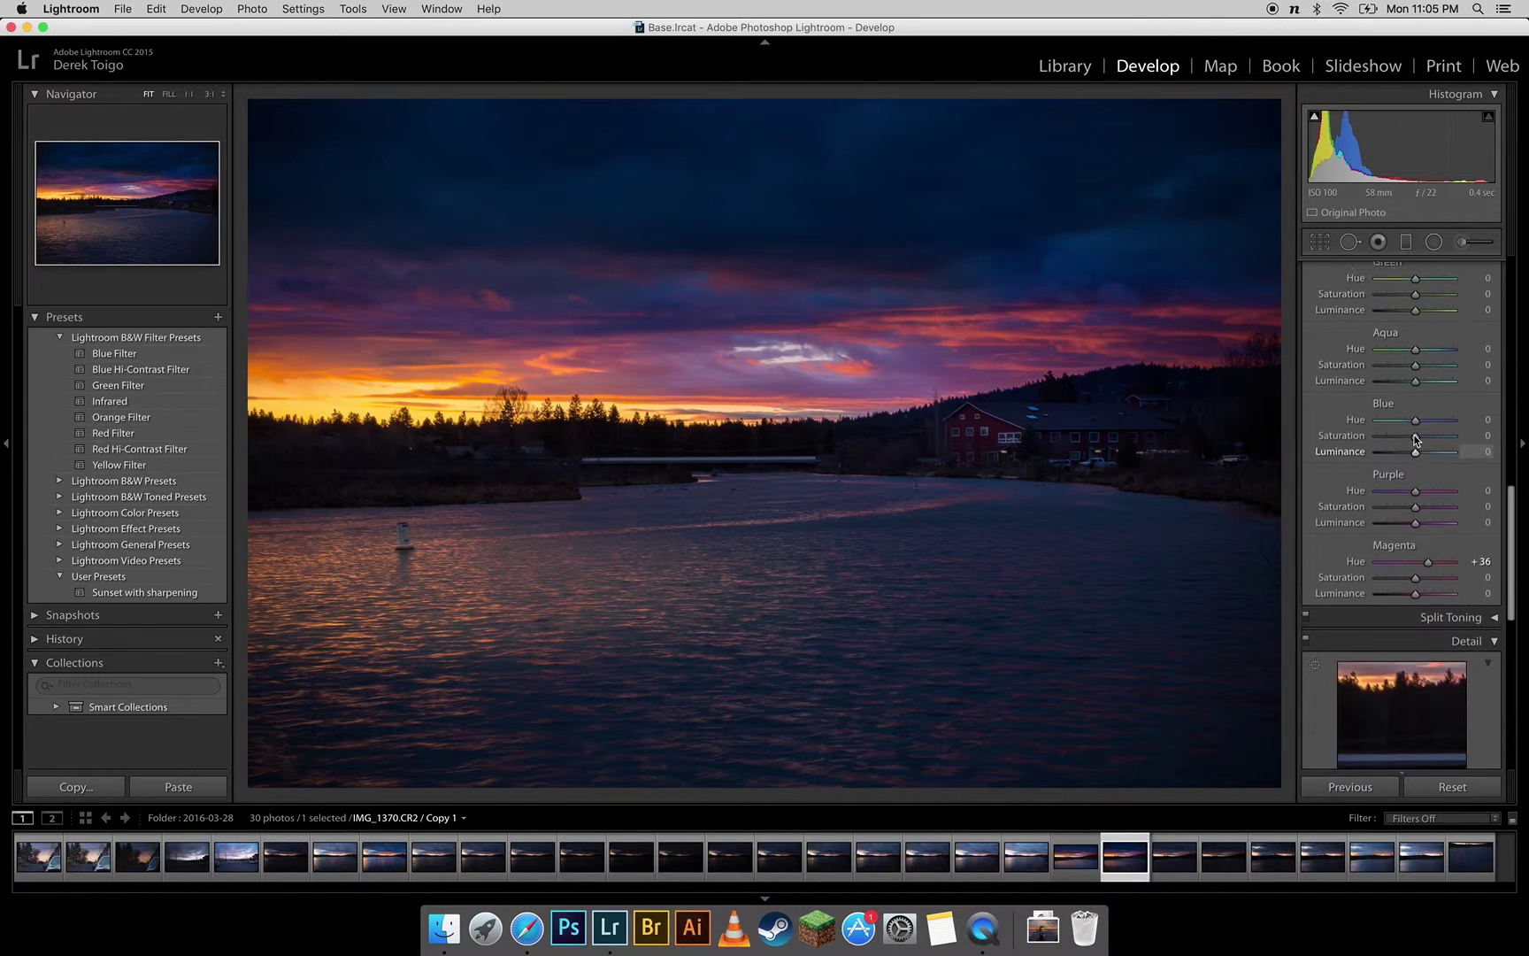
pyautogui.scroll(5, 1415, 438)
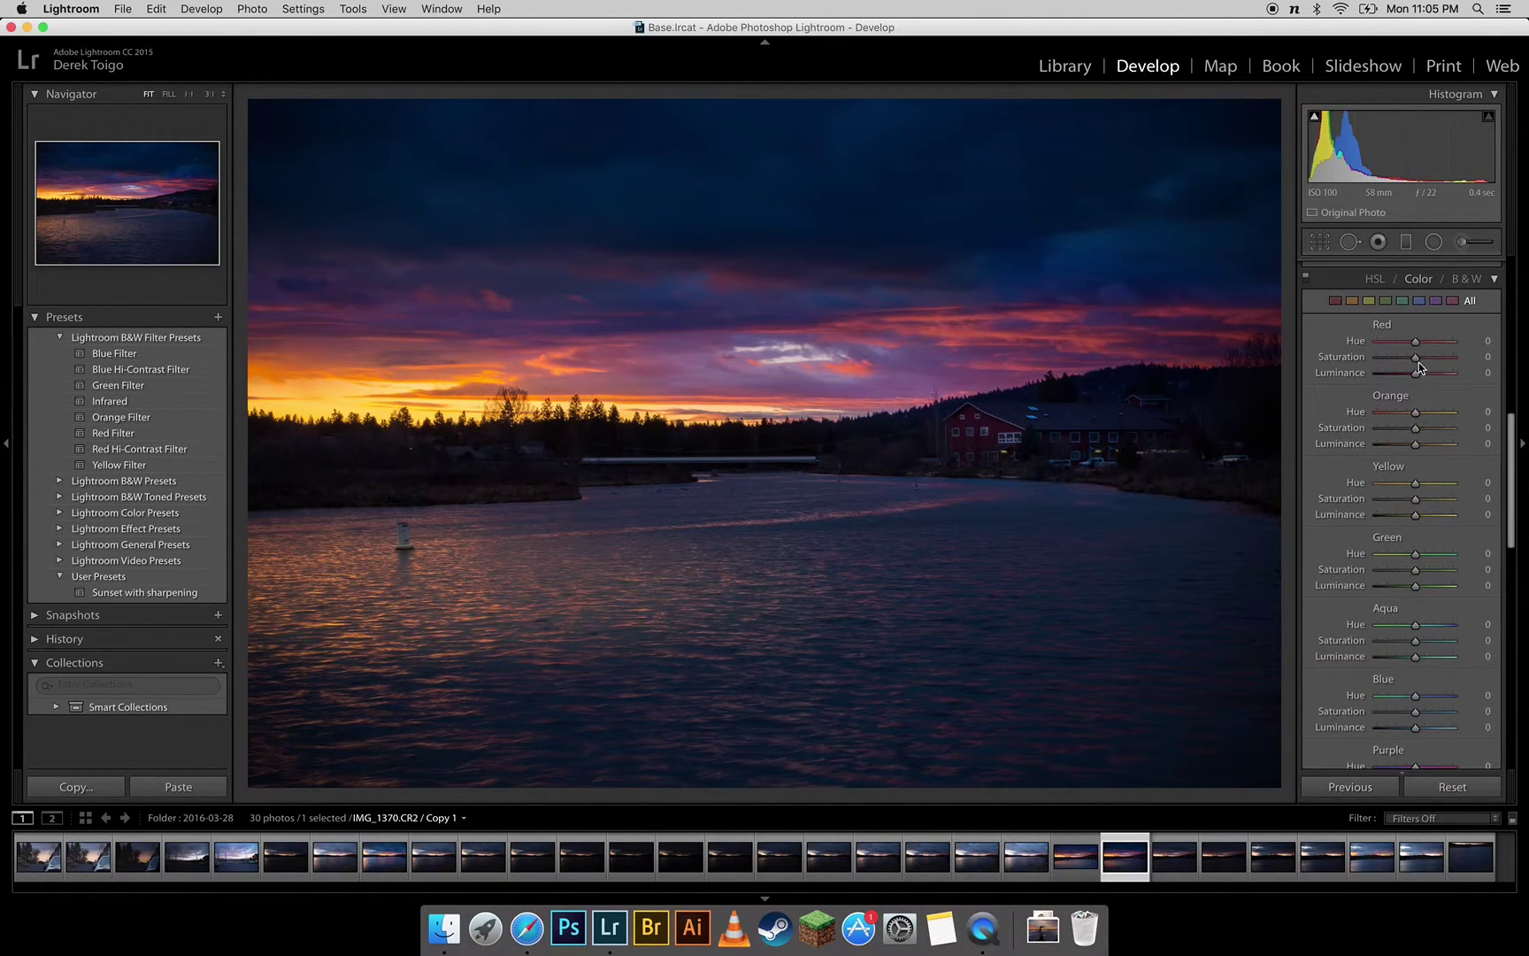
pyautogui.moveTo(1414, 344)
pyautogui.mouseDown()
pyautogui.moveTo(1402, 344)
pyautogui.moveTo(1434, 344)
pyautogui.moveTo(1407, 346)
pyautogui.mouseUp()
pyautogui.moveTo(1409, 343); pyautogui.dragTo(1421, 363)
pyautogui.moveTo(1421, 362); pyautogui.dragTo(1418, 362)
# Step: Darken the sky's existing graduated filter to Exposure −1.98 and move it slightly lower
pyautogui.click(1405, 246)
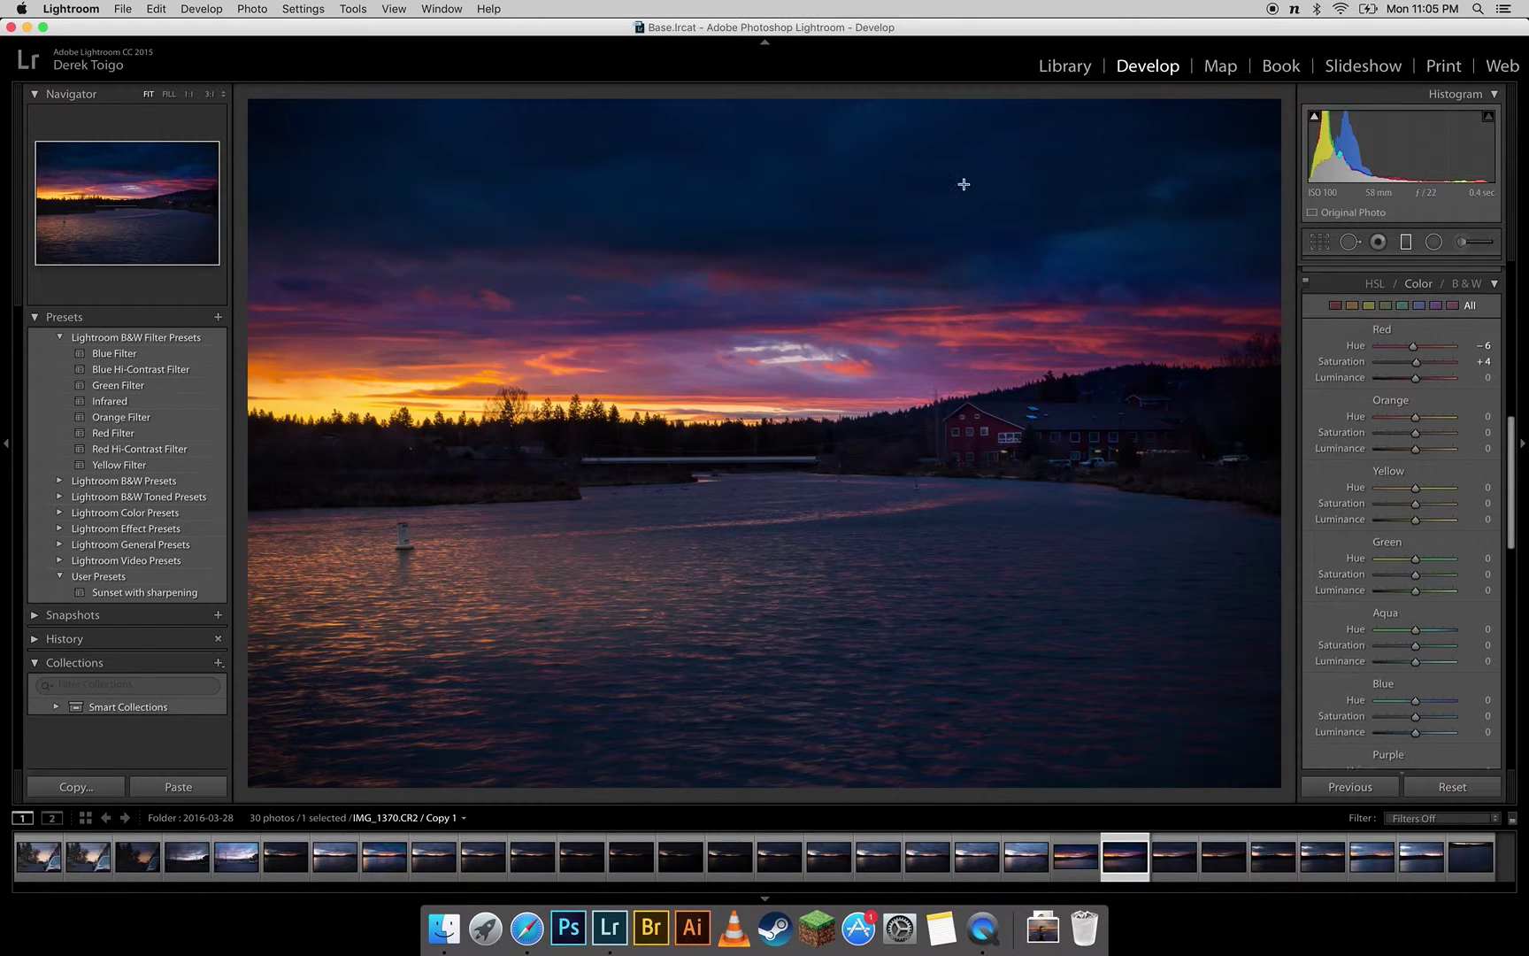
pyautogui.click(772, 265)
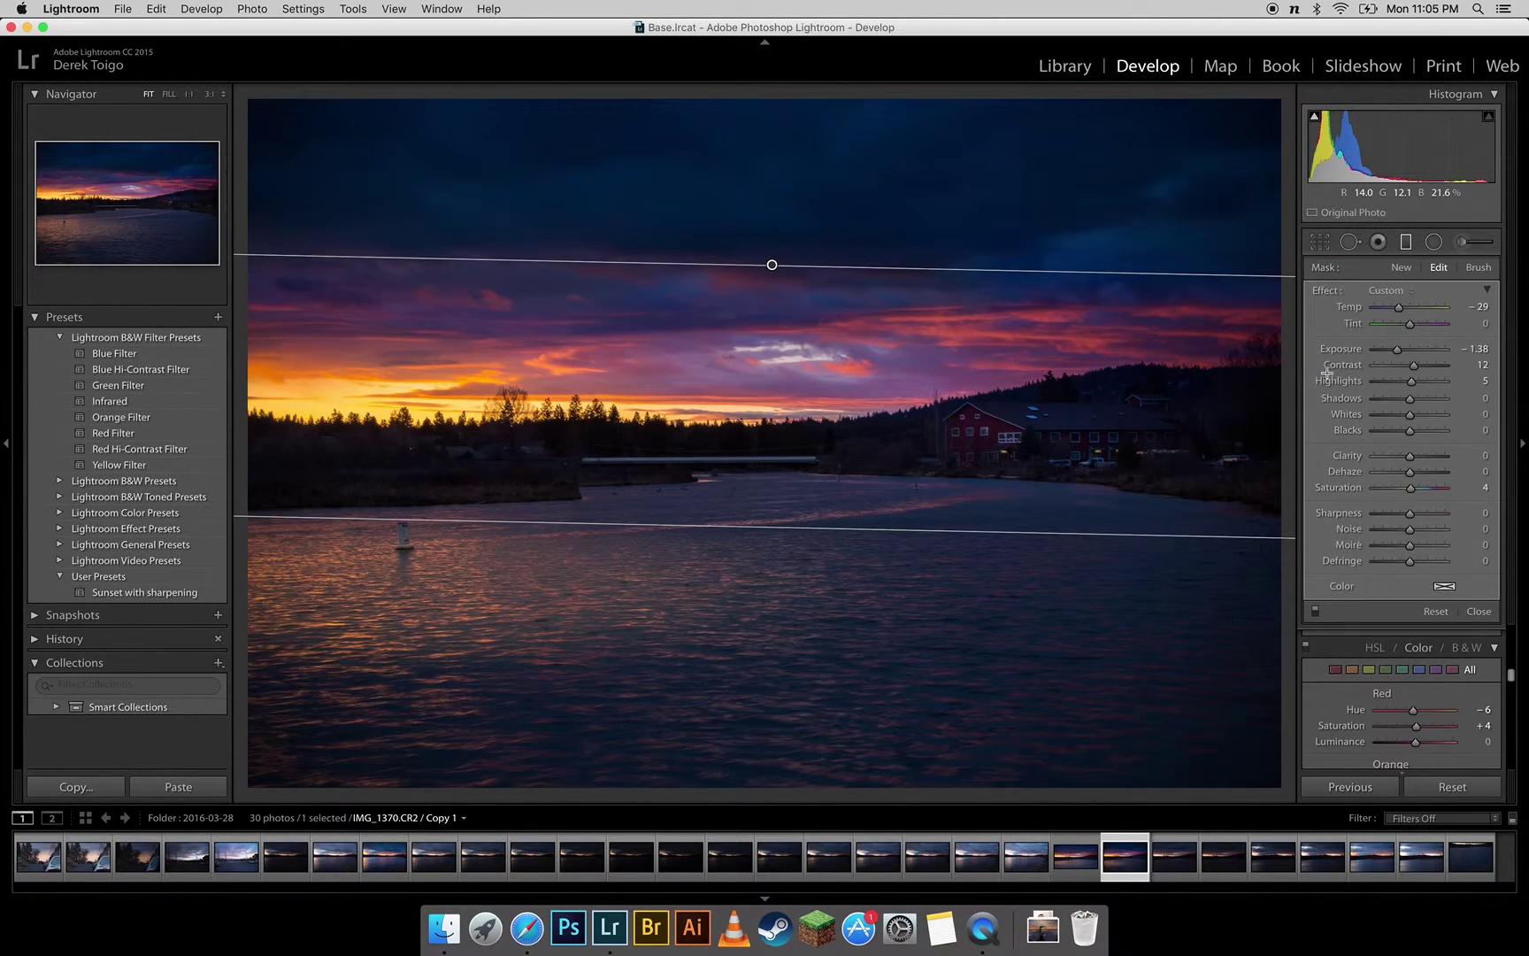
pyautogui.moveTo(1396, 354); pyautogui.dragTo(1393, 350)
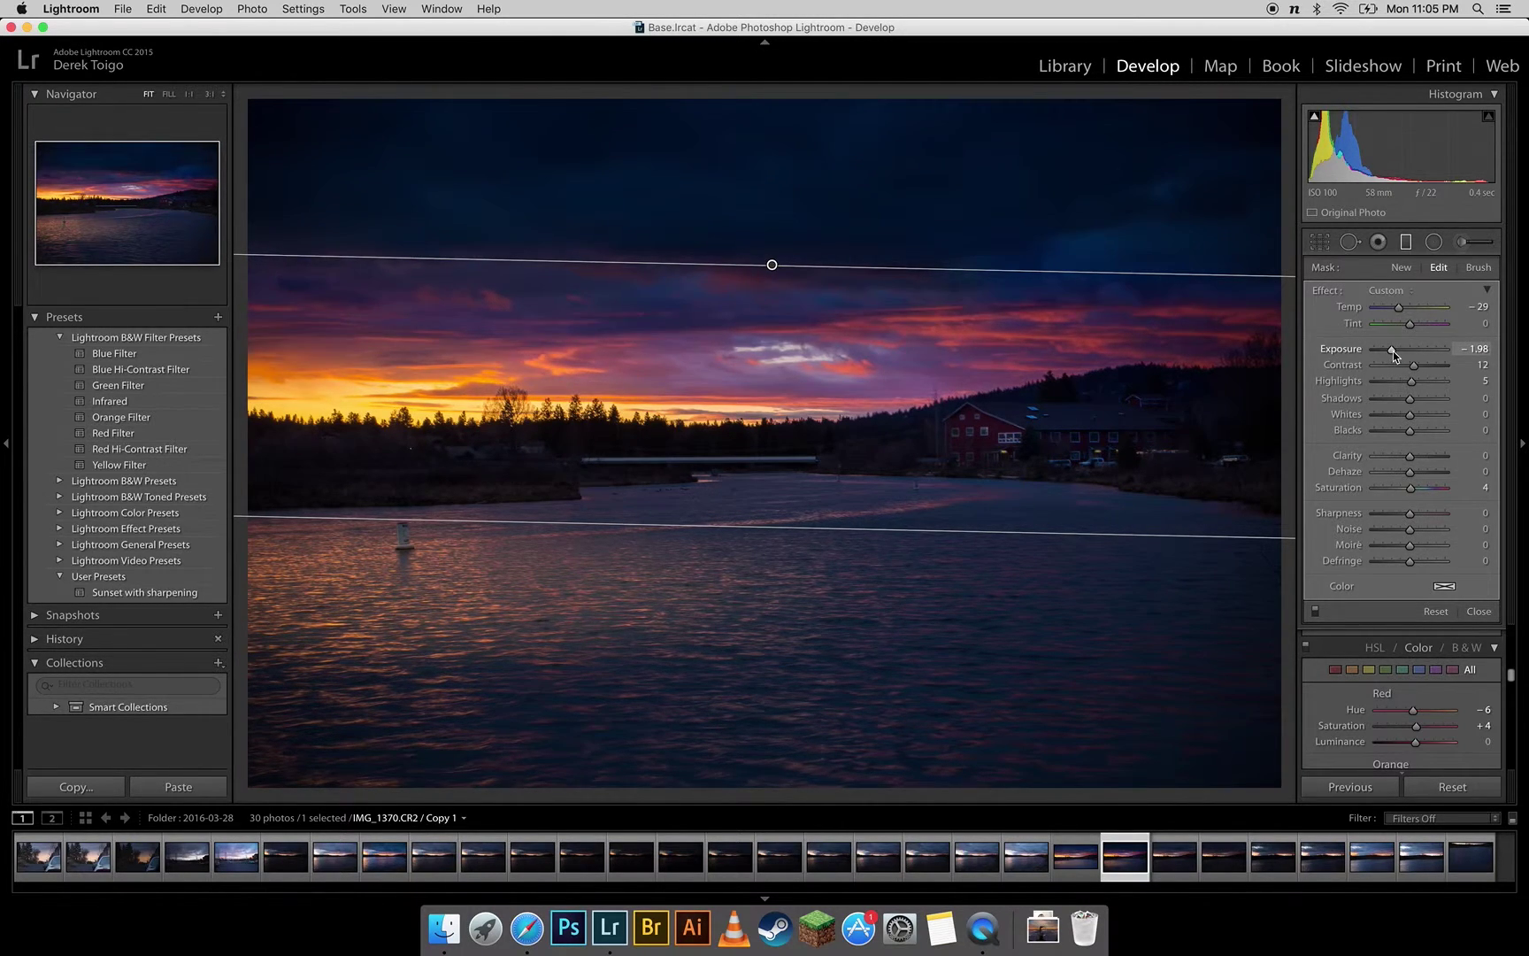
pyautogui.moveTo(772, 265)
pyautogui.mouseDown()
pyautogui.moveTo(768, 317)
pyautogui.moveTo(763, 275)
pyautogui.mouseUp()
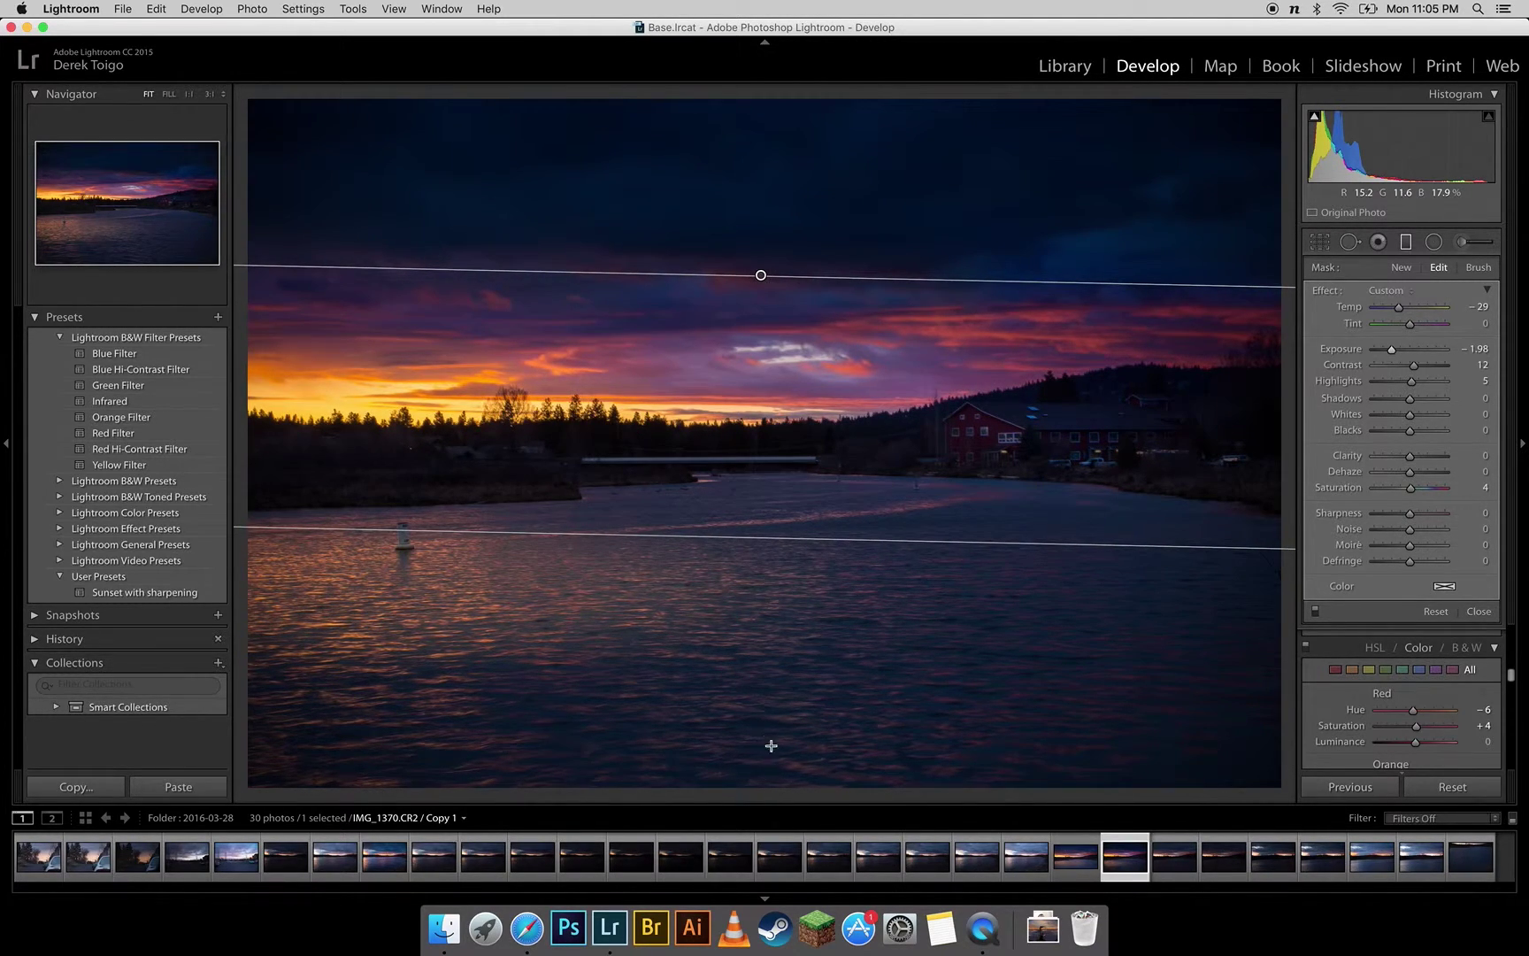
# Step: Add a graduated filter rising from the photo's bottom edge over the water, with Exposure −0.42, and extend its fade up towards the buoy
pyautogui.moveTo(839, 798); pyautogui.dragTo(829, 602)
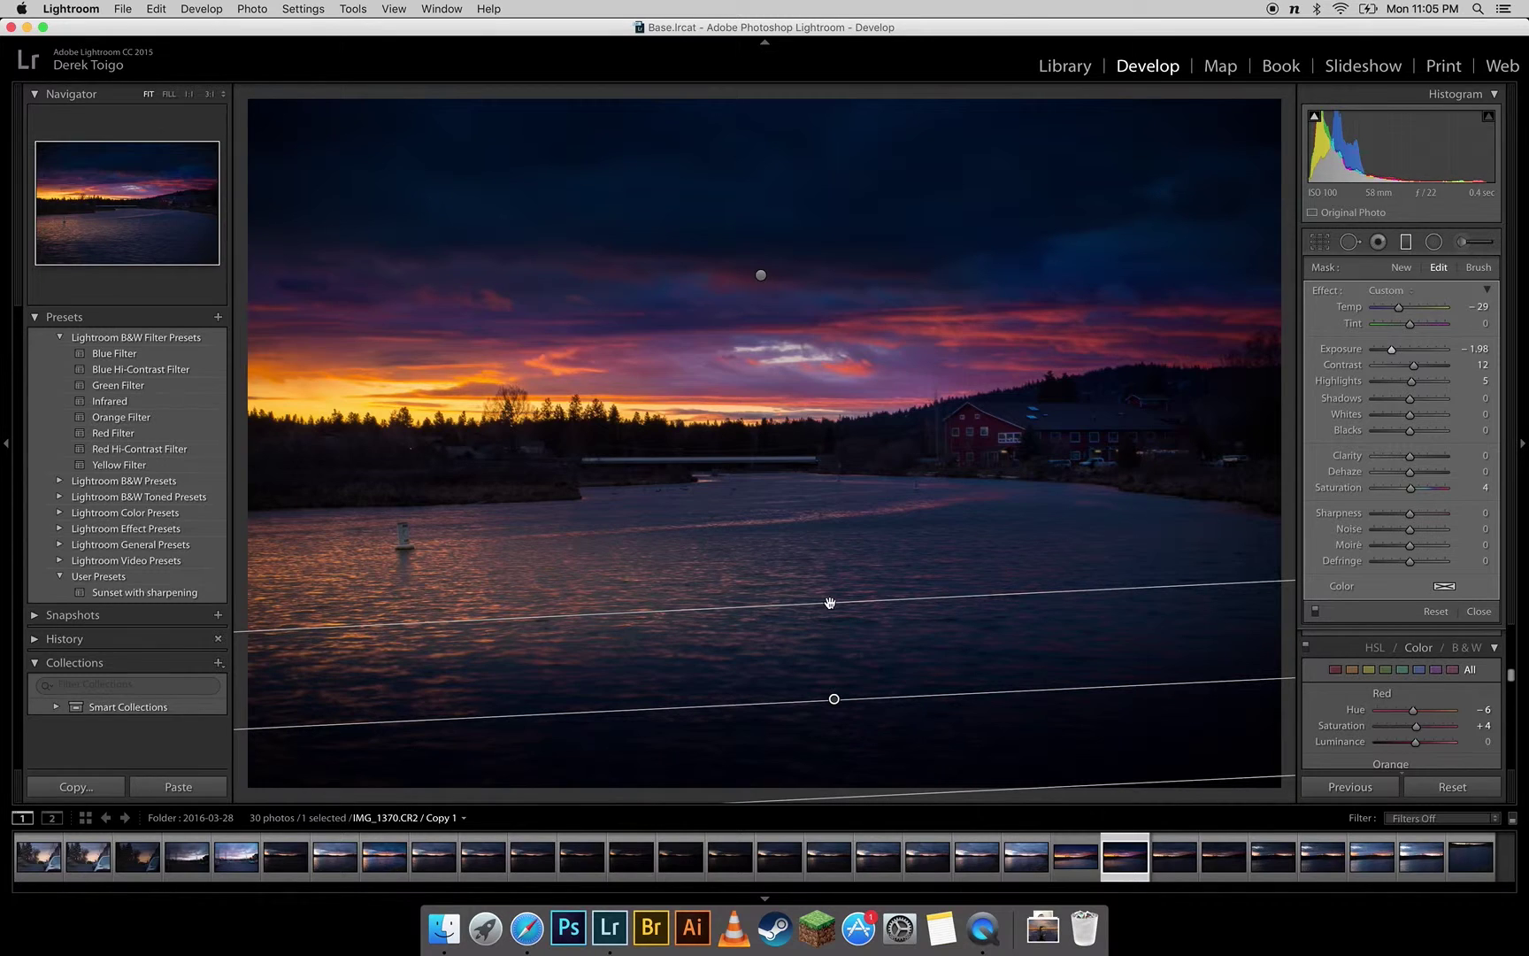
pyautogui.moveTo(1392, 351); pyautogui.dragTo(1407, 355)
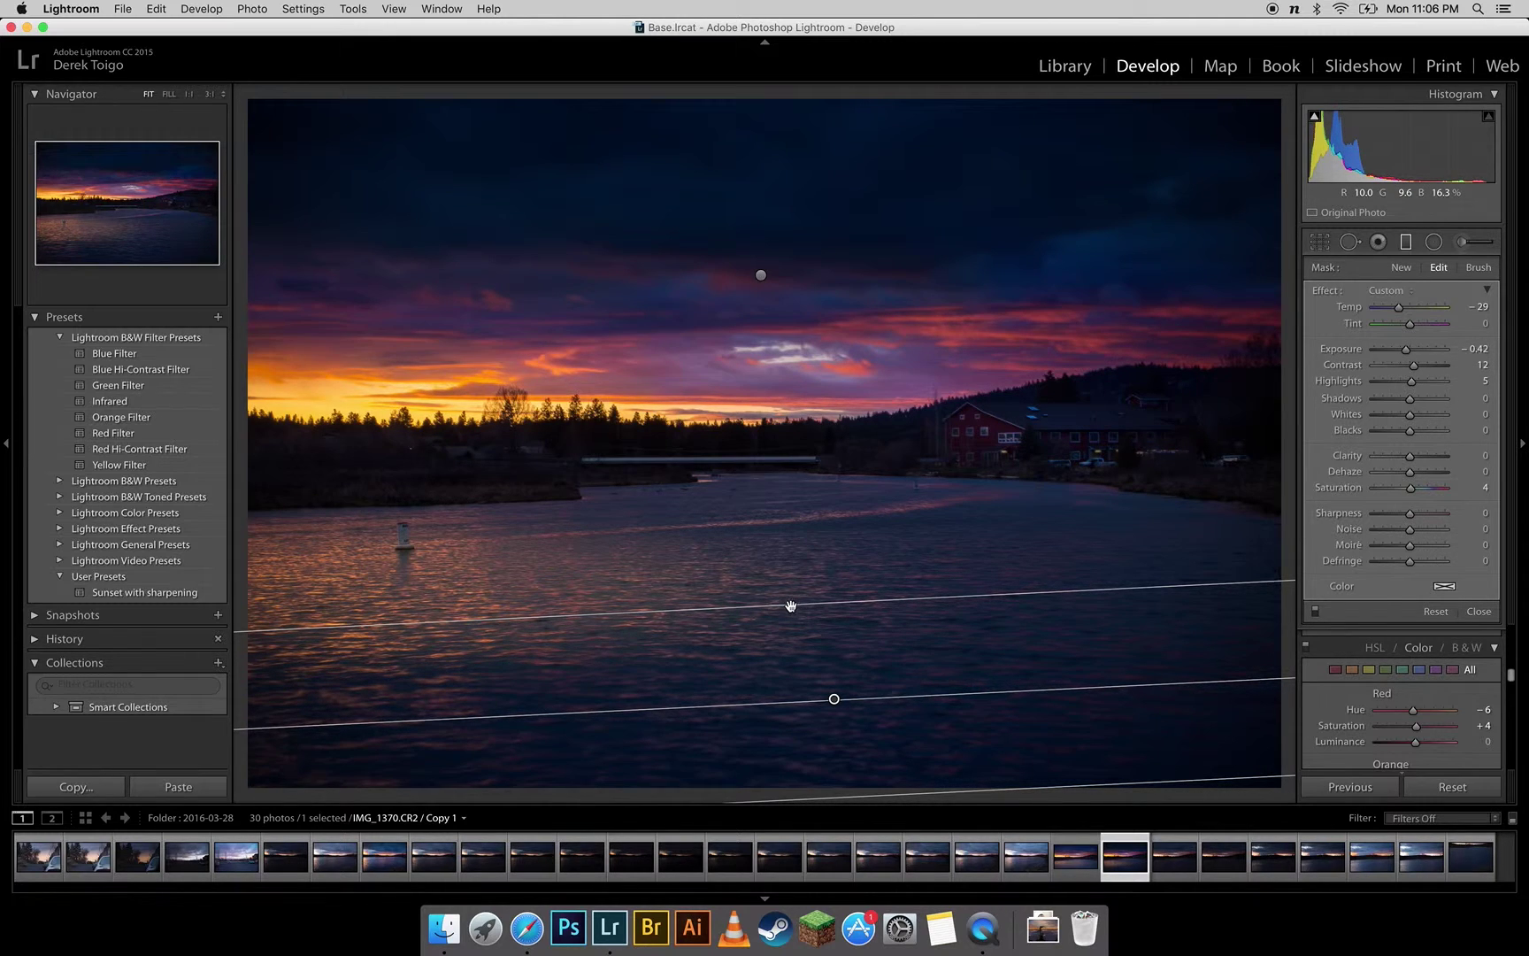
pyautogui.moveTo(791, 566)
pyautogui.mouseDown()
pyautogui.moveTo(792, 512)
pyautogui.moveTo(795, 549)
pyautogui.mouseUp()
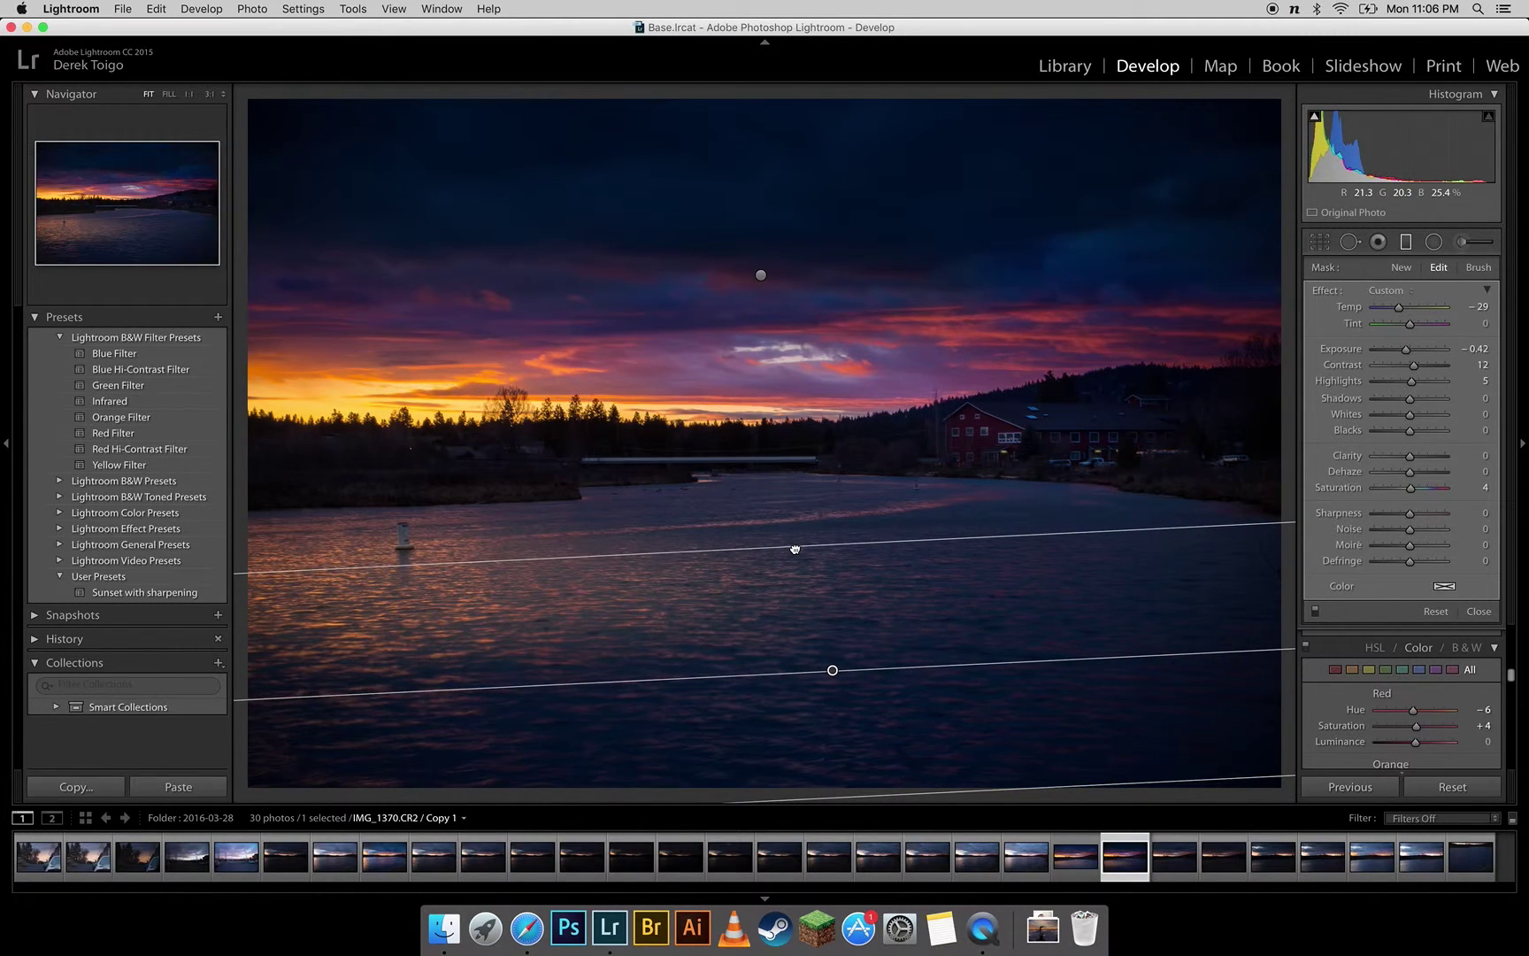
pyautogui.click(1405, 245)
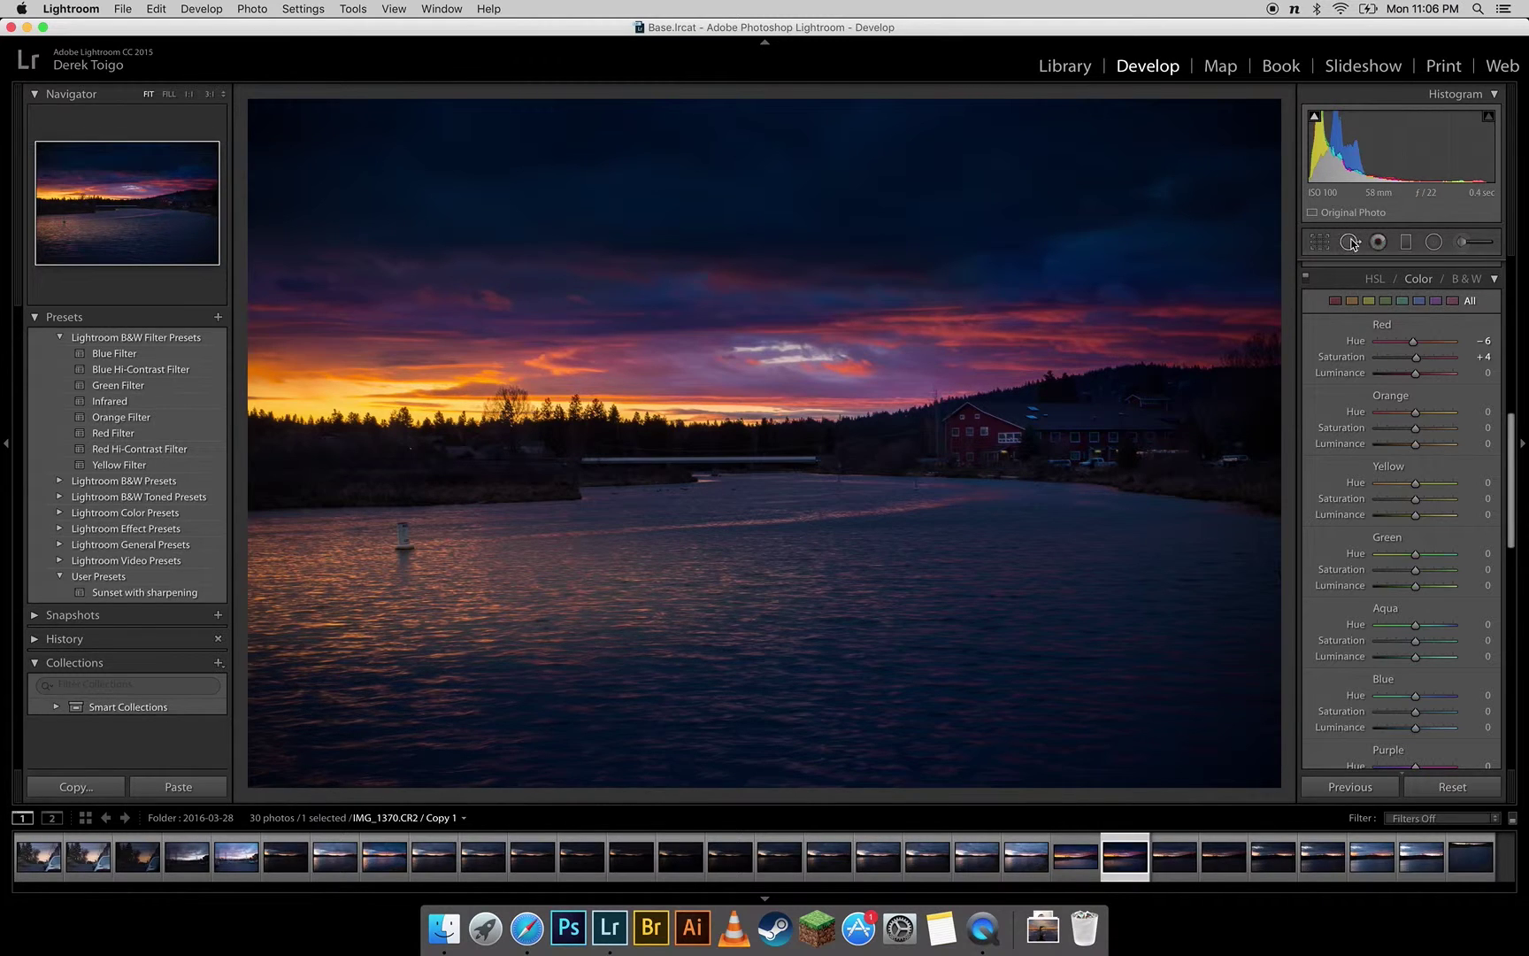
# Step: Crop the photo to a wider format at full width, trimming strips of dark sky and foreground water
pyautogui.press('r')
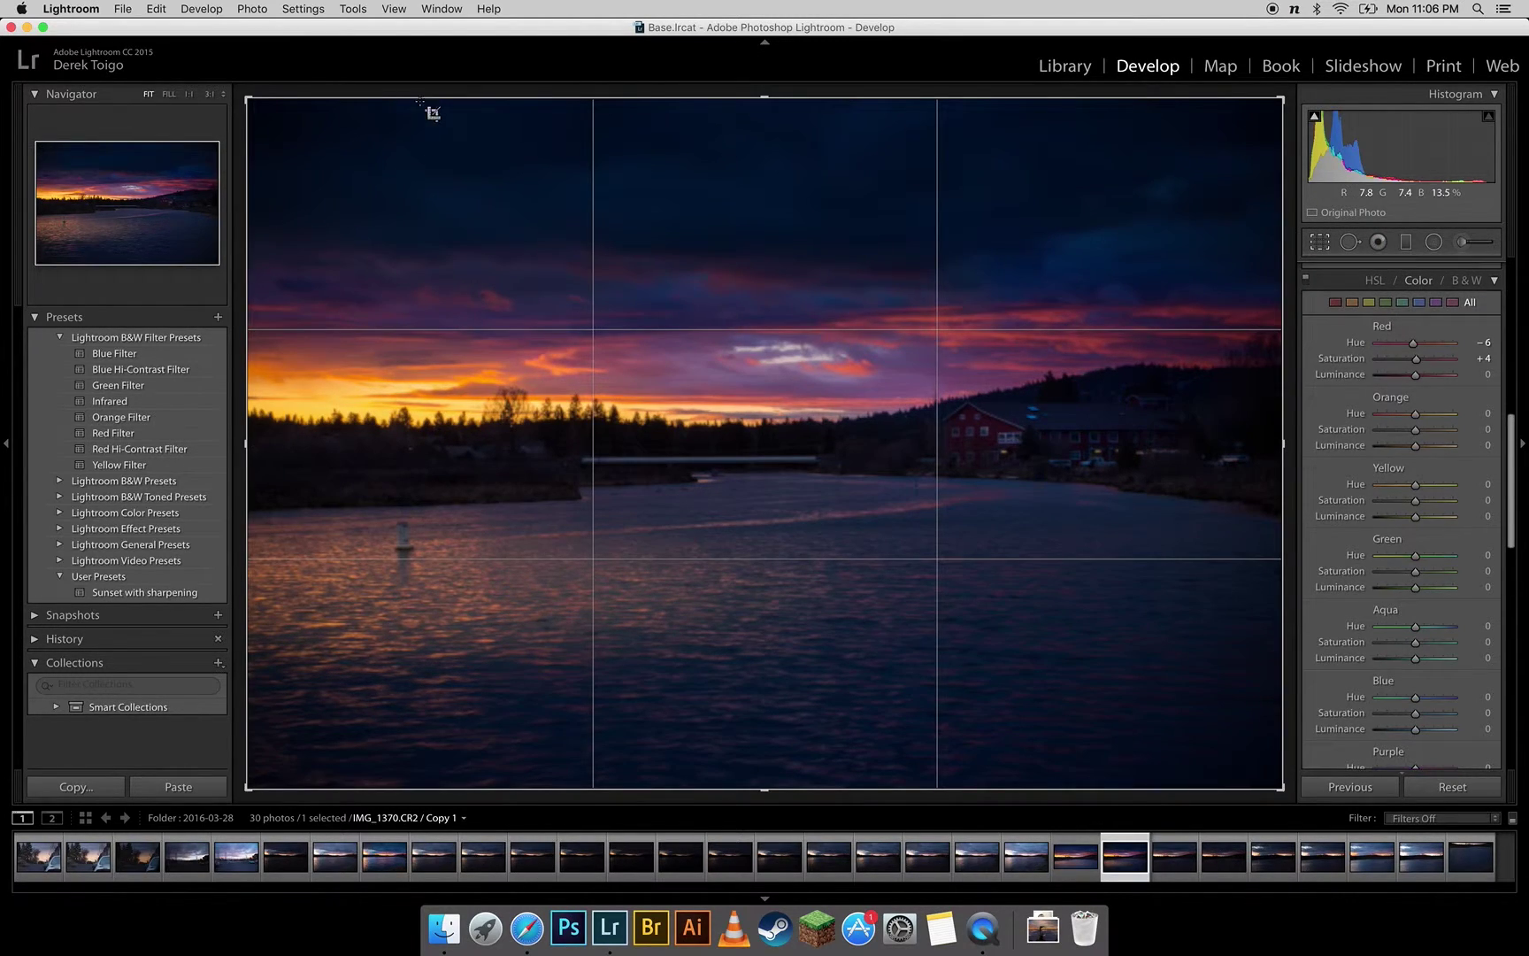
pyautogui.moveTo(247, 97); pyautogui.dragTo(230, 129)
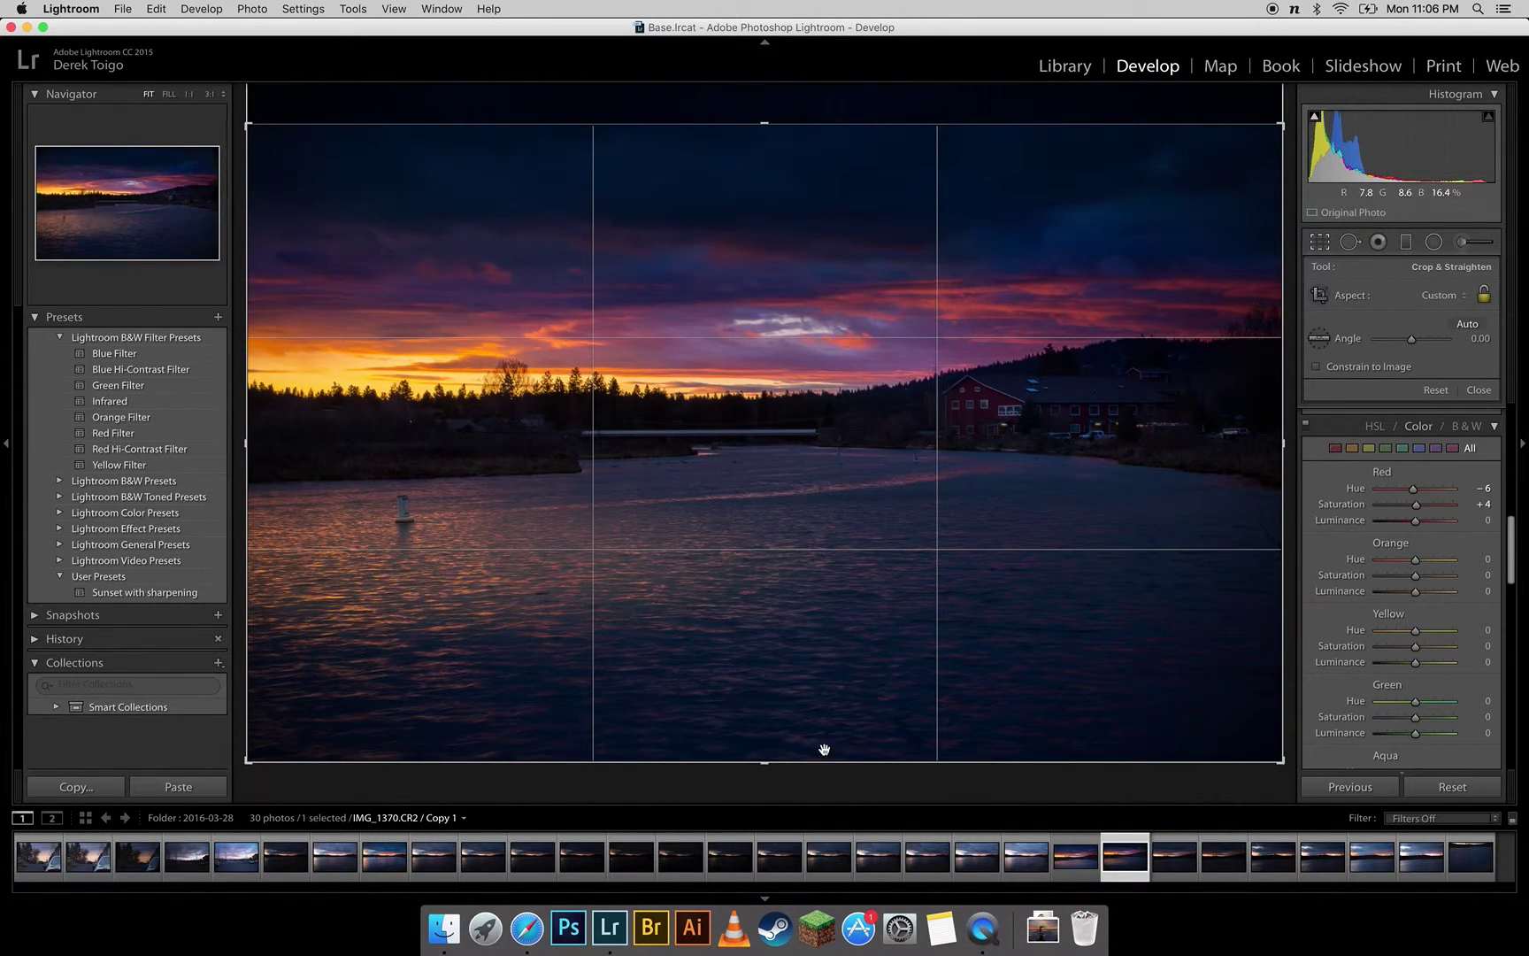
pyautogui.moveTo(769, 754); pyautogui.dragTo(762, 690)
pyautogui.press('super+z')
pyautogui.moveTo(763, 765); pyautogui.dragTo(758, 730)
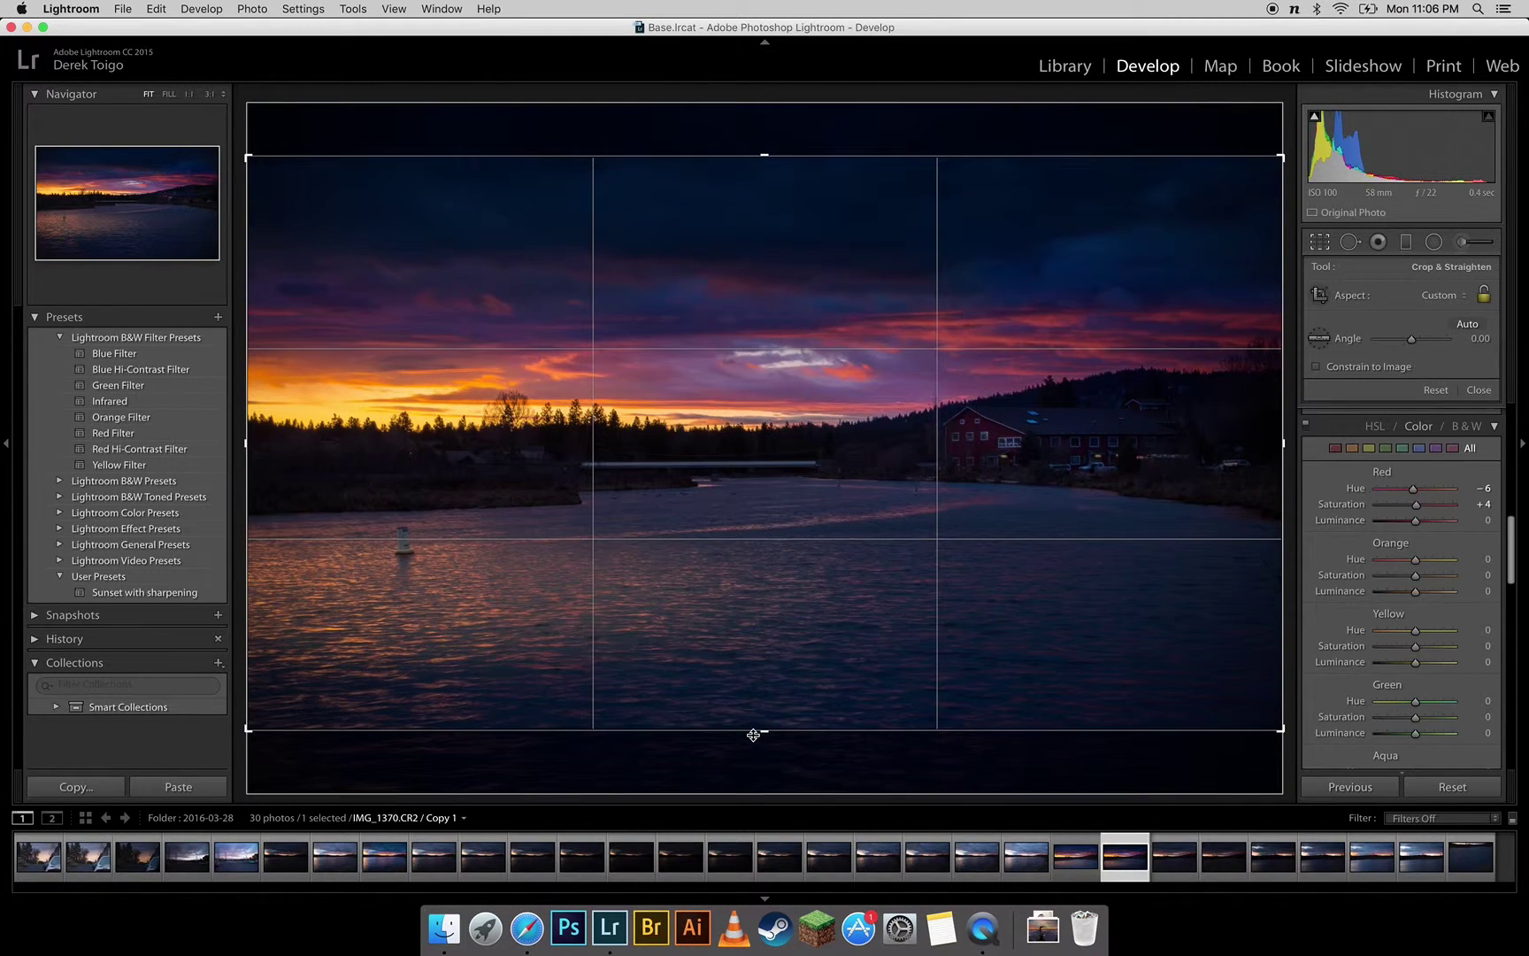
pyautogui.moveTo(761, 156); pyautogui.dragTo(764, 167)
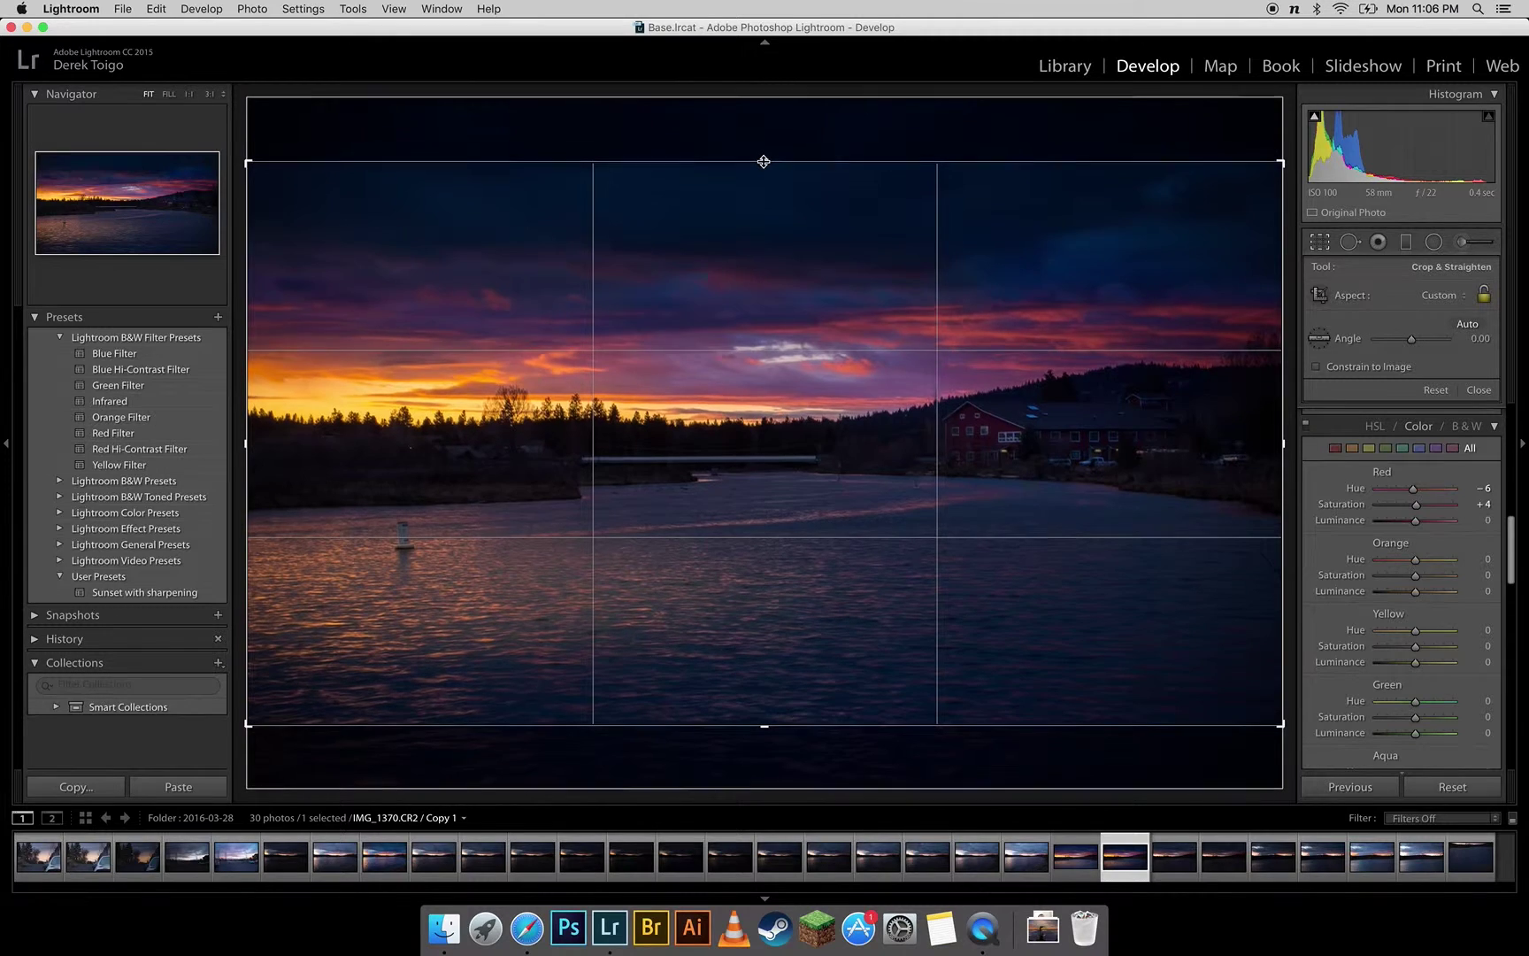
pyautogui.press('Return')
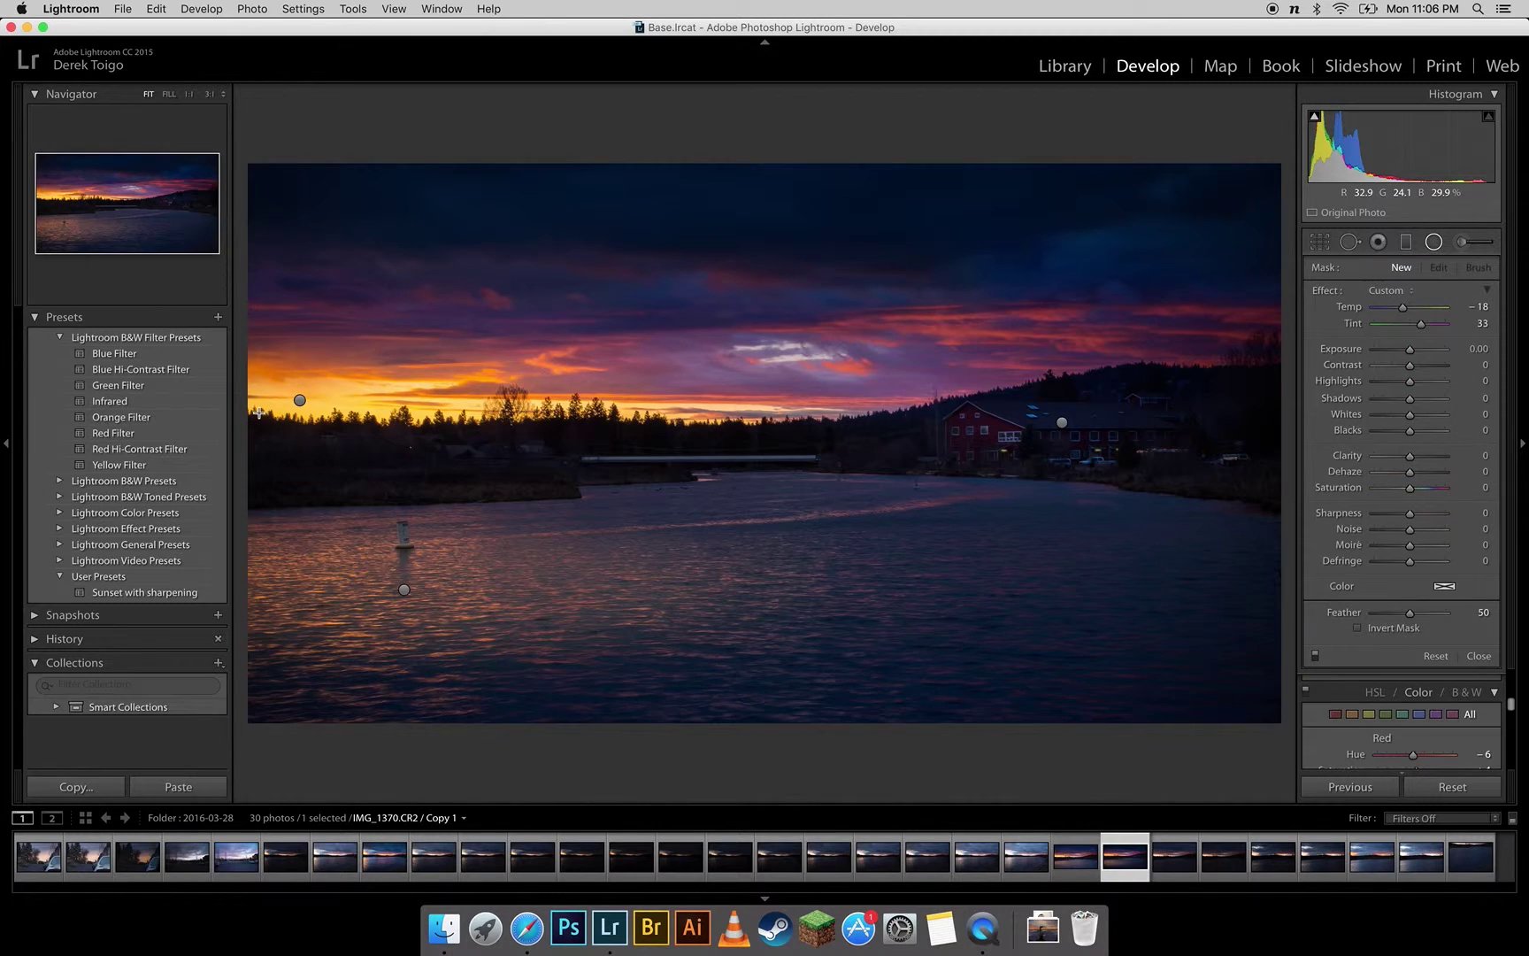
# Step: Add a flat radial filter over the bright horizon on the photo's left, with Invert Mask on and Temp and Tint at 0
pyautogui.moveTo(259, 414); pyautogui.dragTo(426, 395)
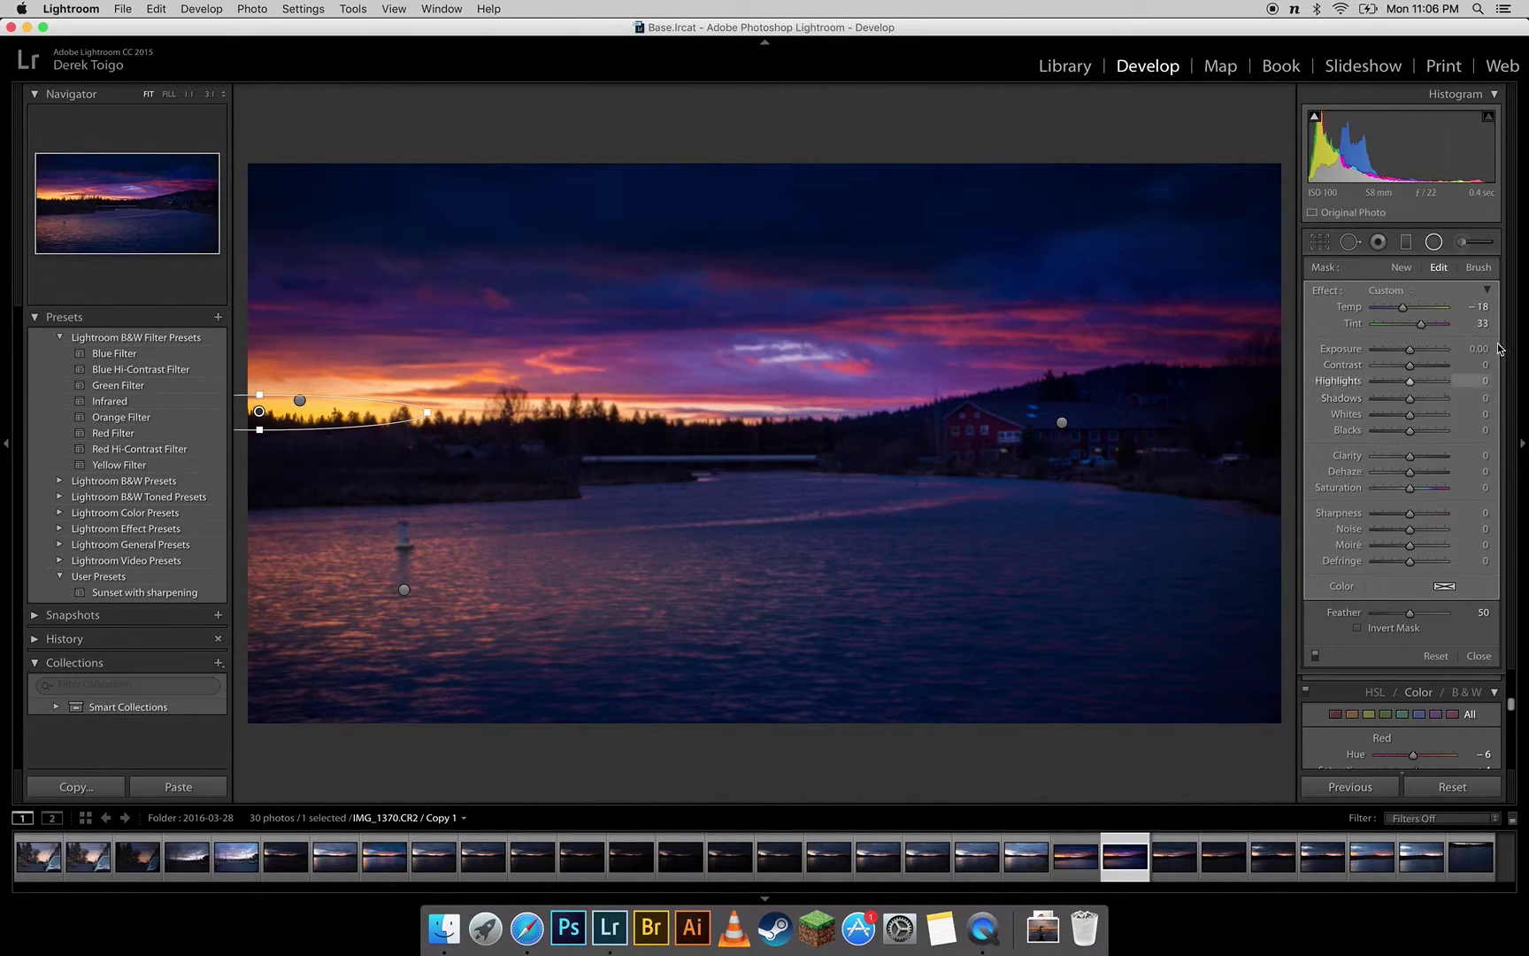
pyautogui.click(1359, 628)
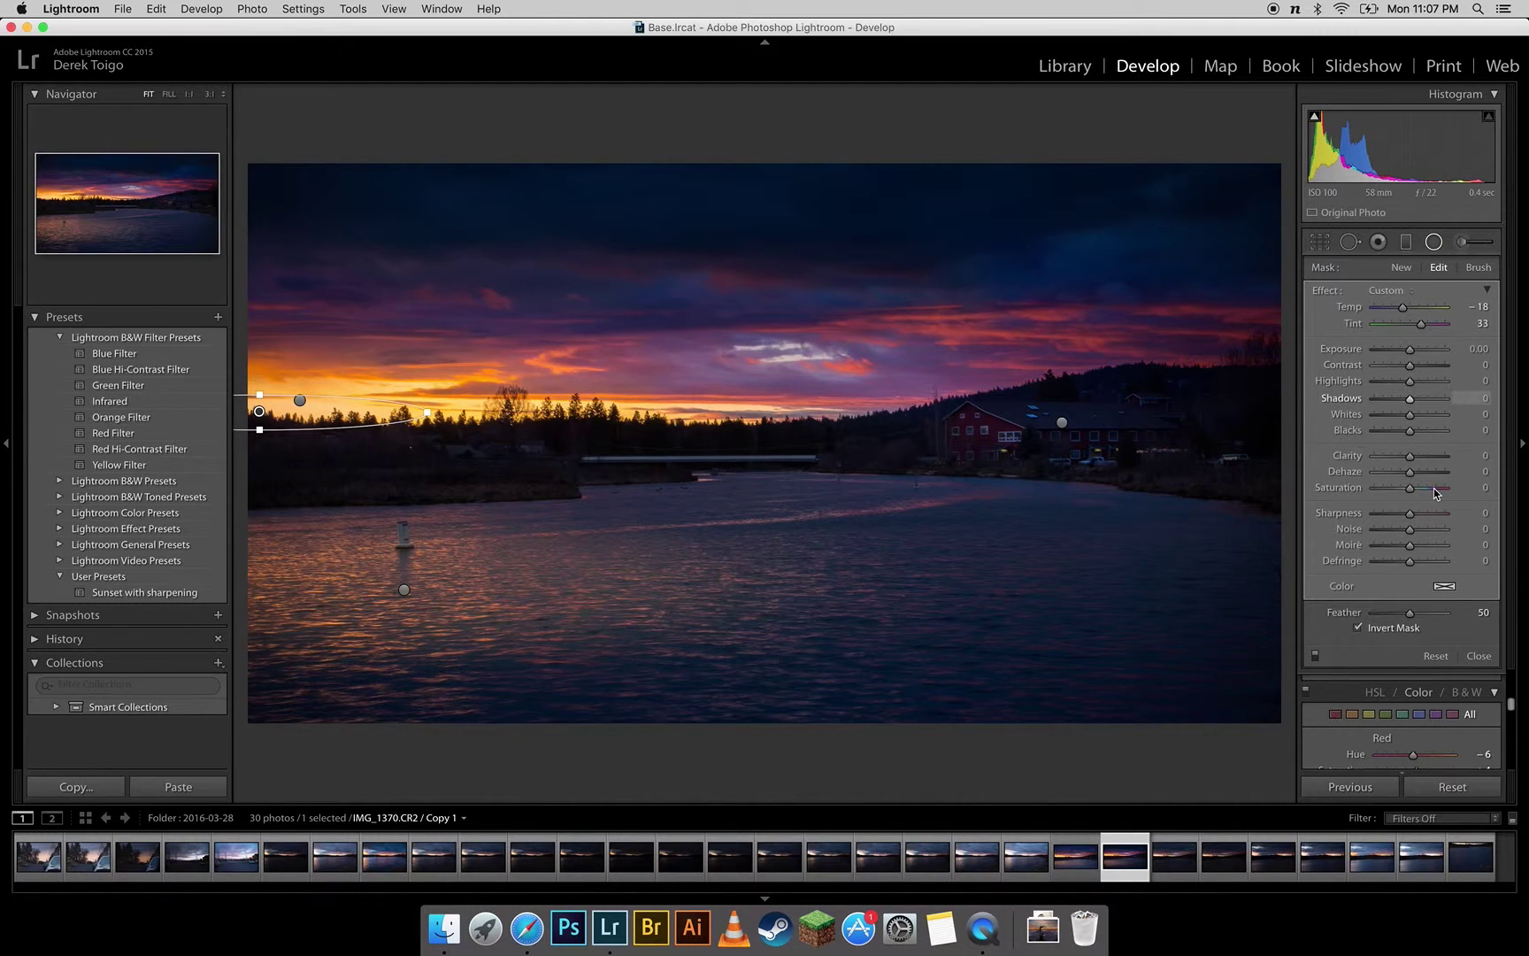
pyautogui.click(1484, 324)
pyautogui.write('0')
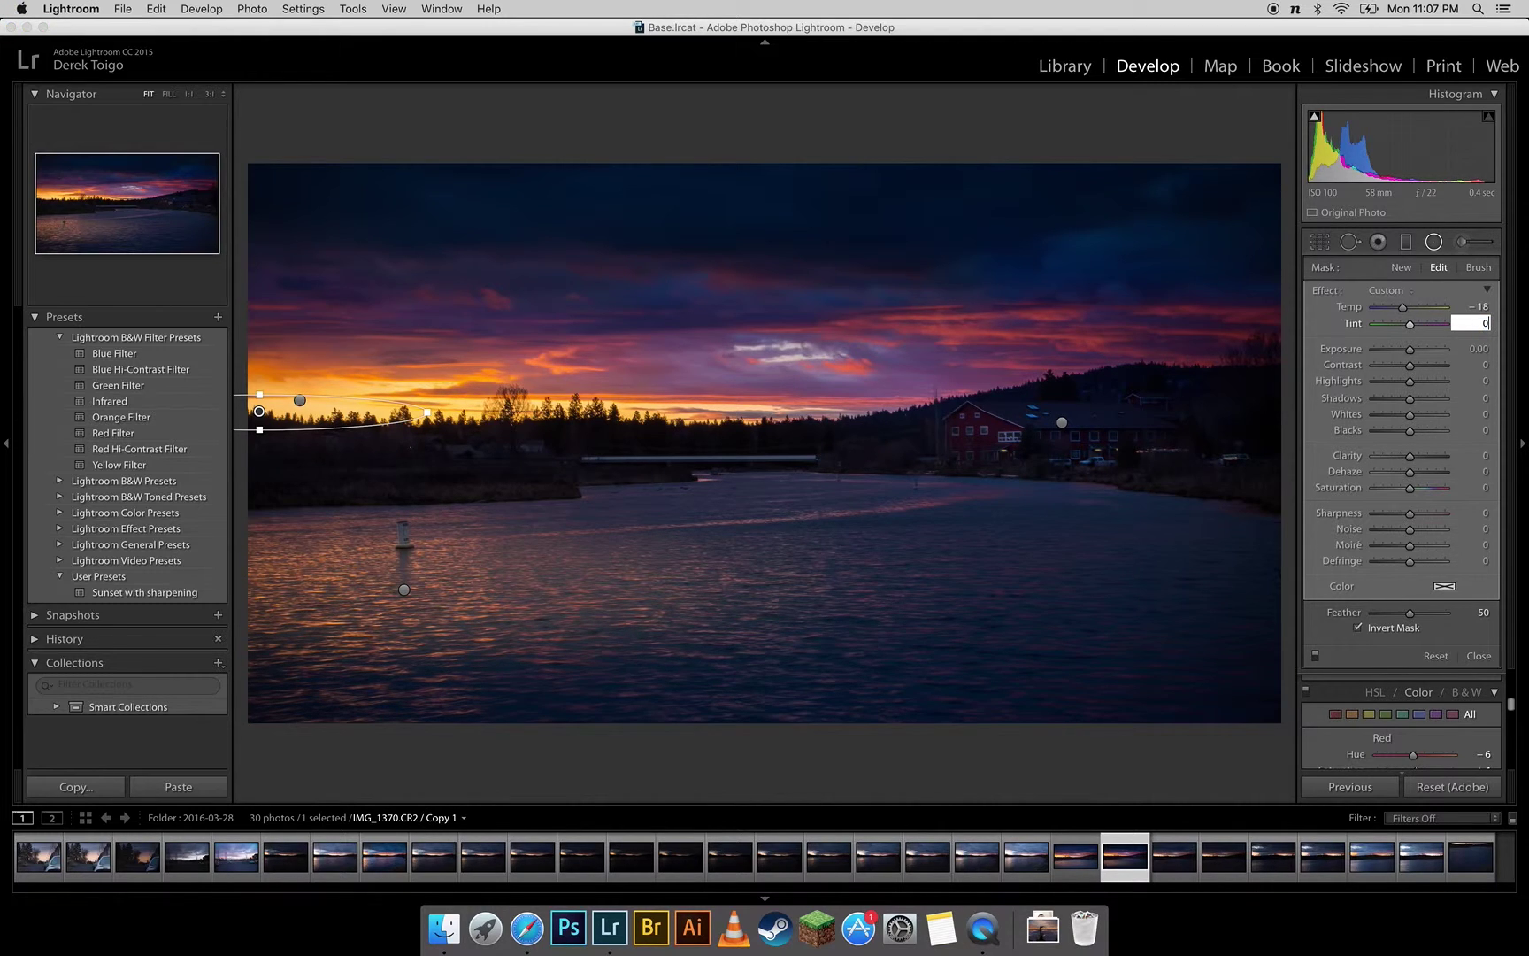
pyautogui.hotkey('shift', 'Tab')
pyautogui.write('0')
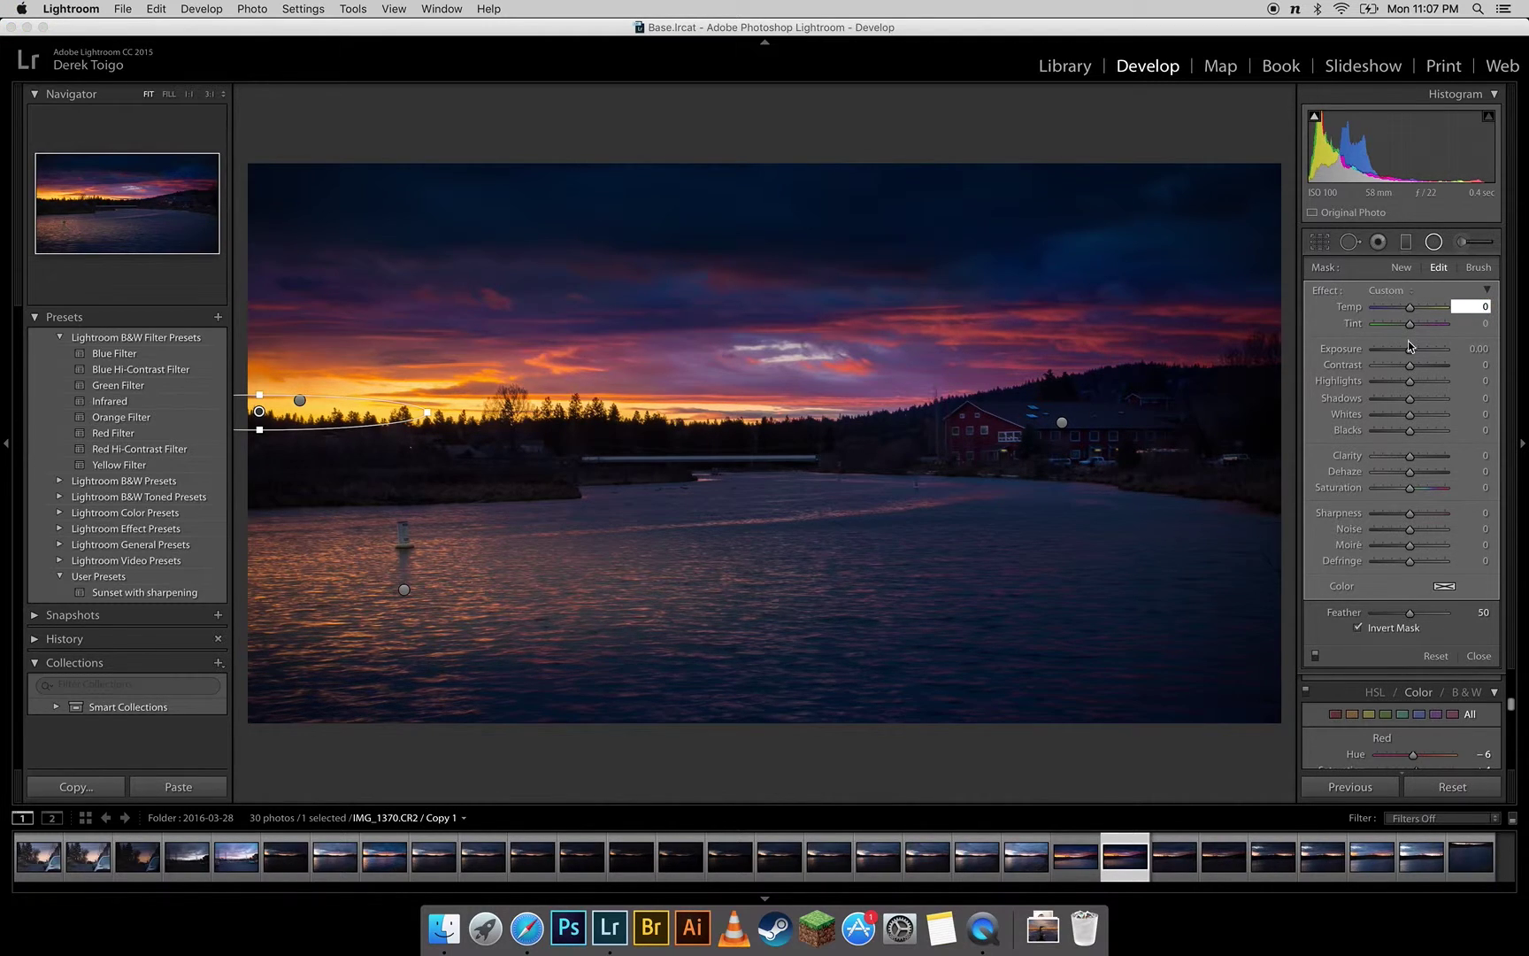
# Step: Set the horizon radial filter's Exposure to 0.95 and move it further right along the treeline
pyautogui.moveTo(1412, 350); pyautogui.dragTo(1422, 353)
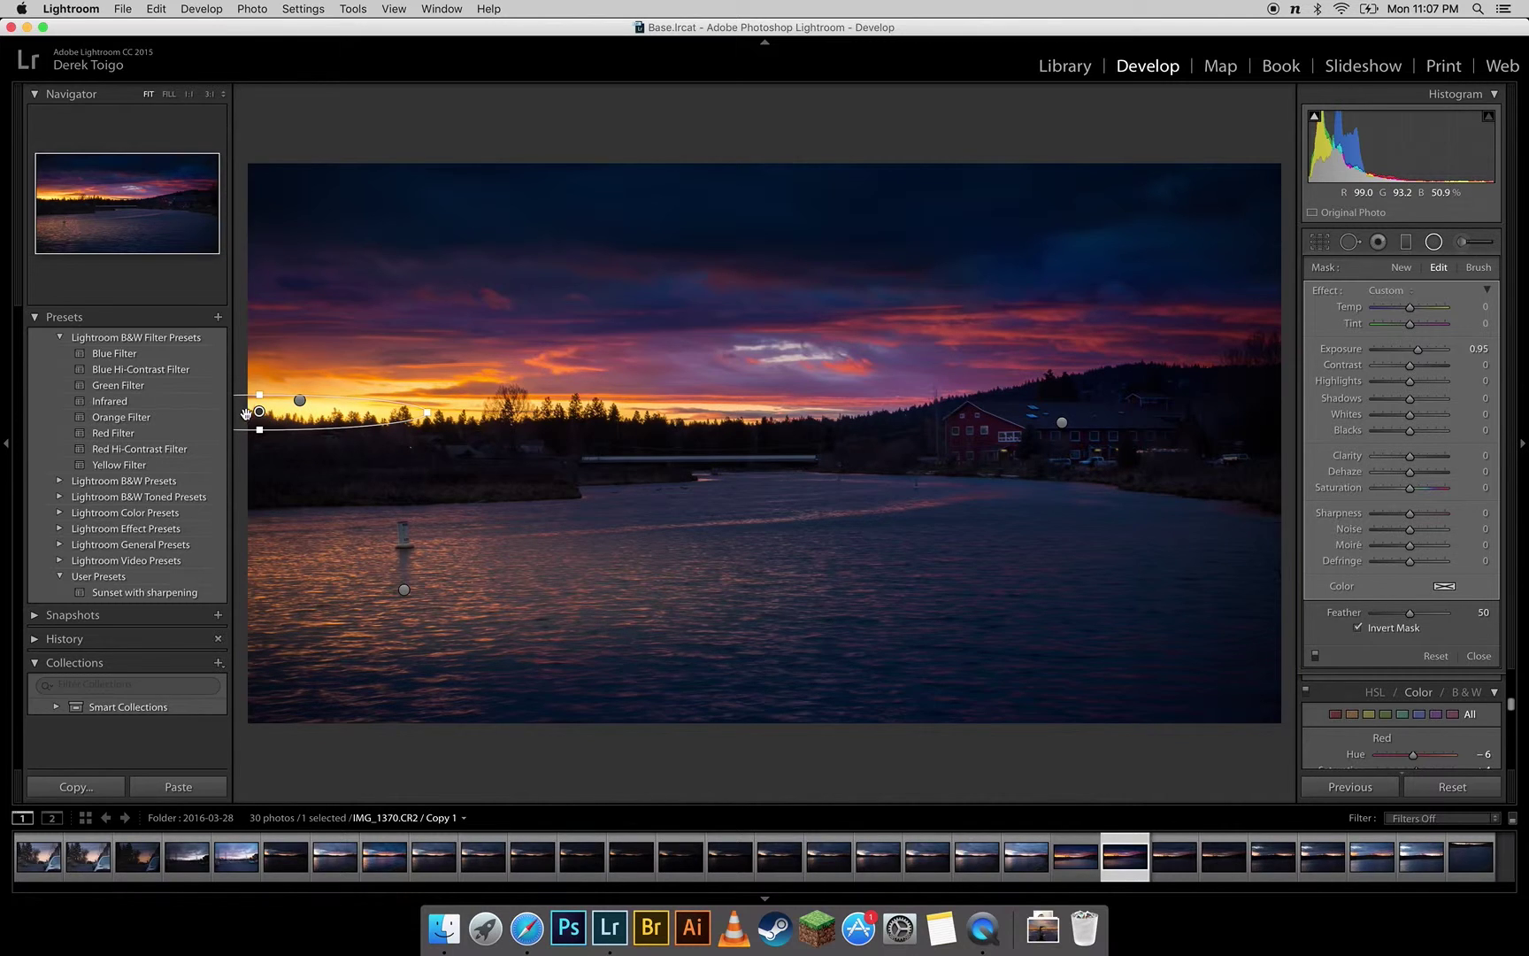
pyautogui.moveTo(259, 411); pyautogui.dragTo(349, 406)
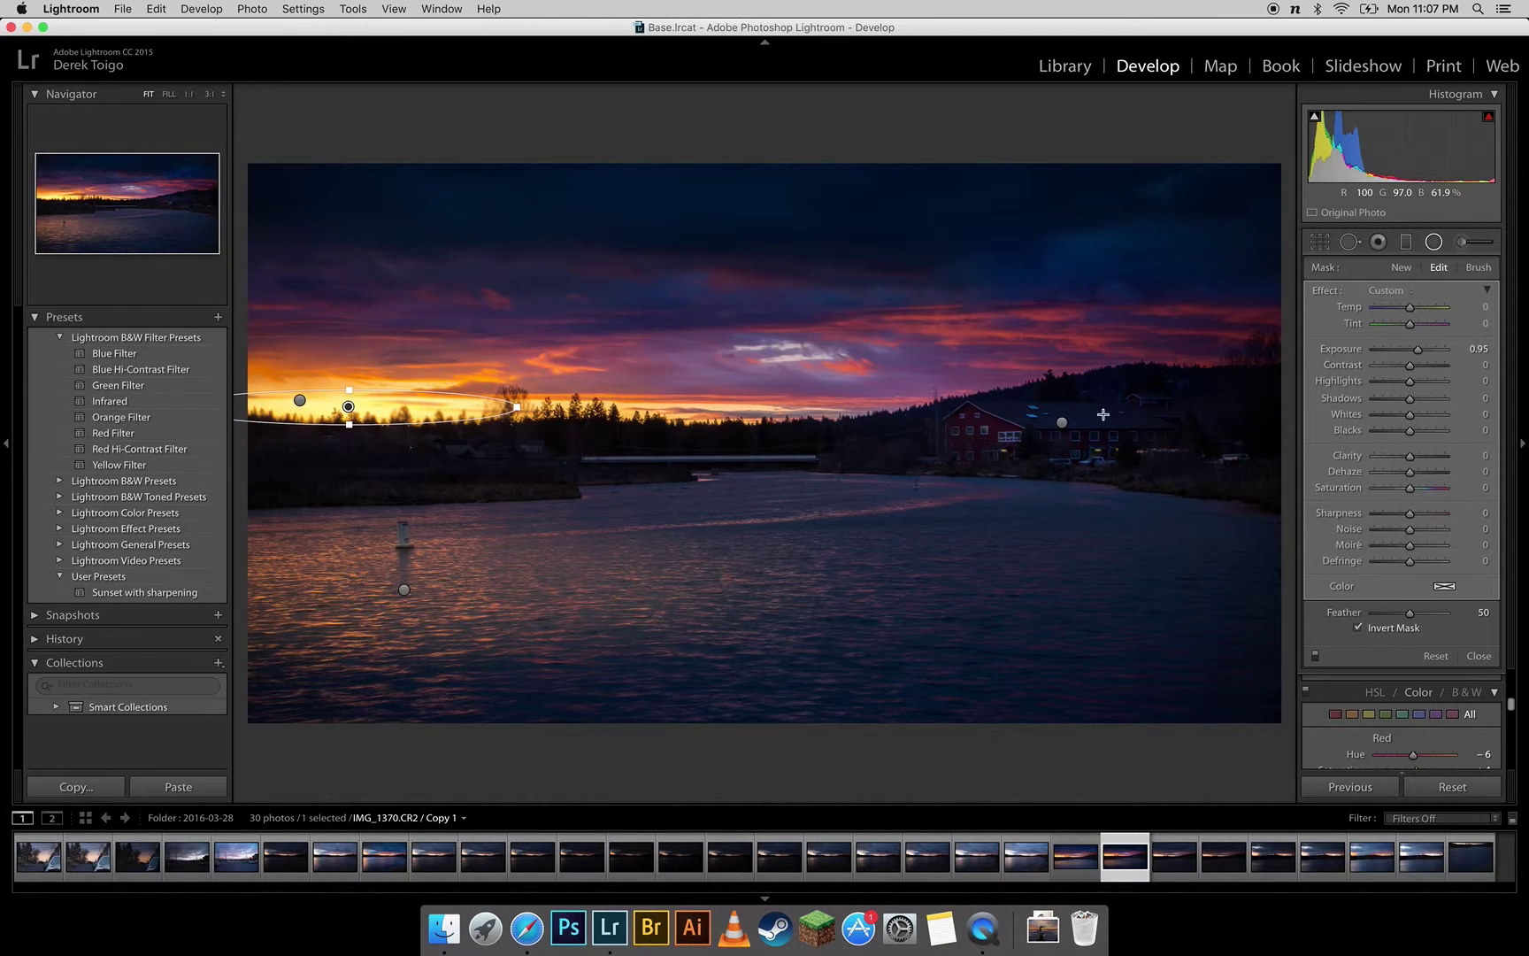
# Step: Lower the Exposure of the small radial filter along the treeline to 0.25 and finish editing the filter
pyautogui.moveTo(1418, 349); pyautogui.dragTo(1415, 352)
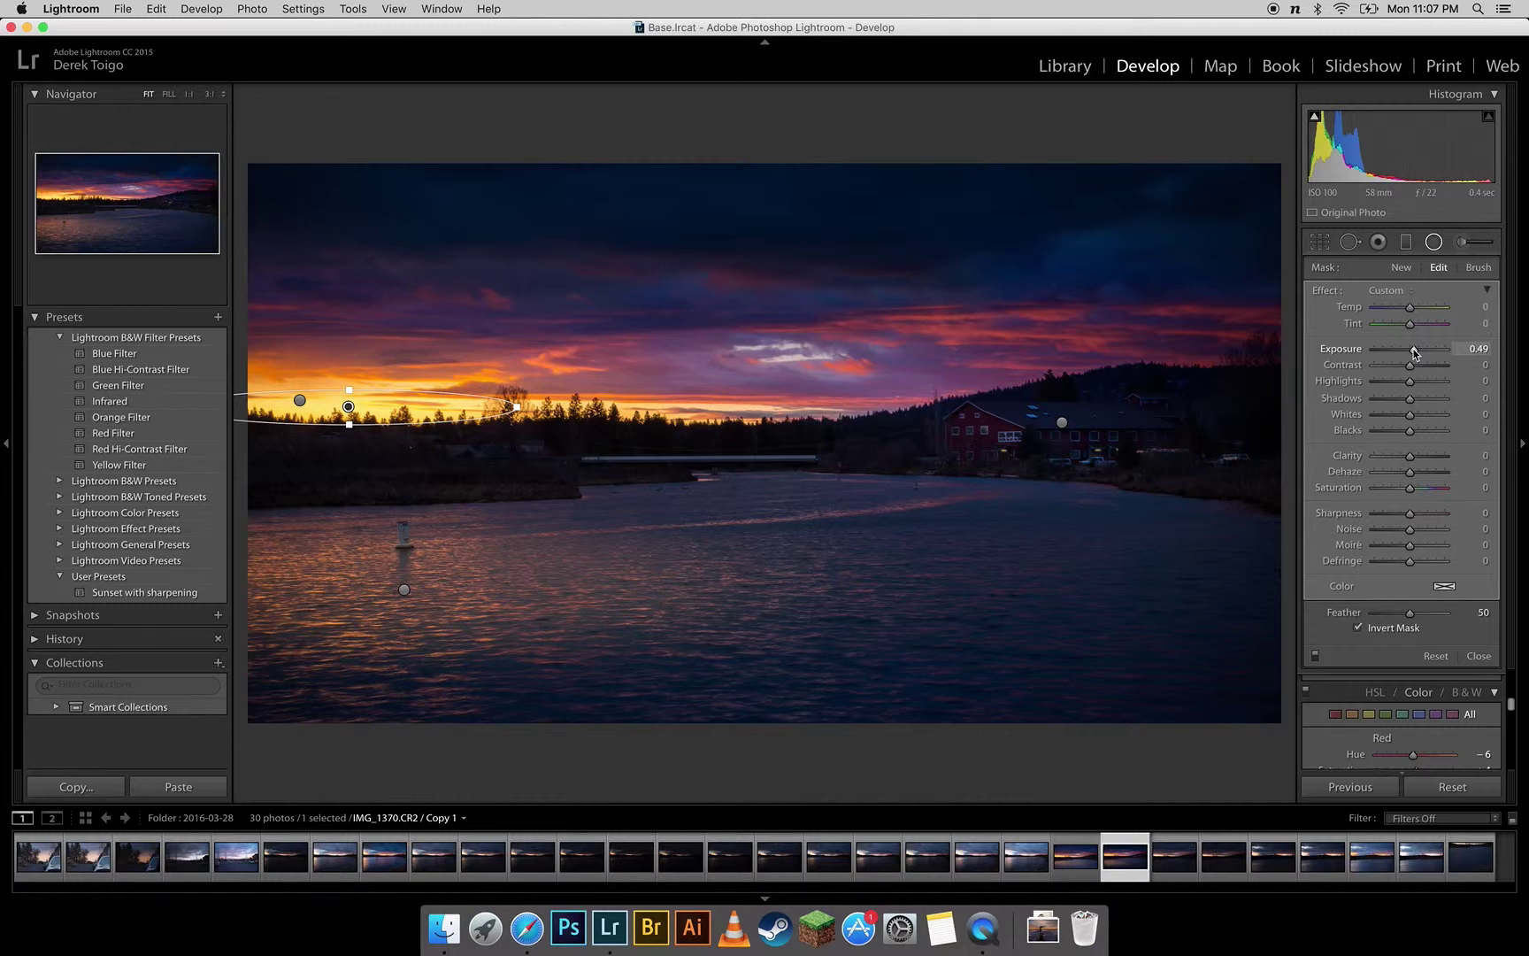
pyautogui.press('Tab')
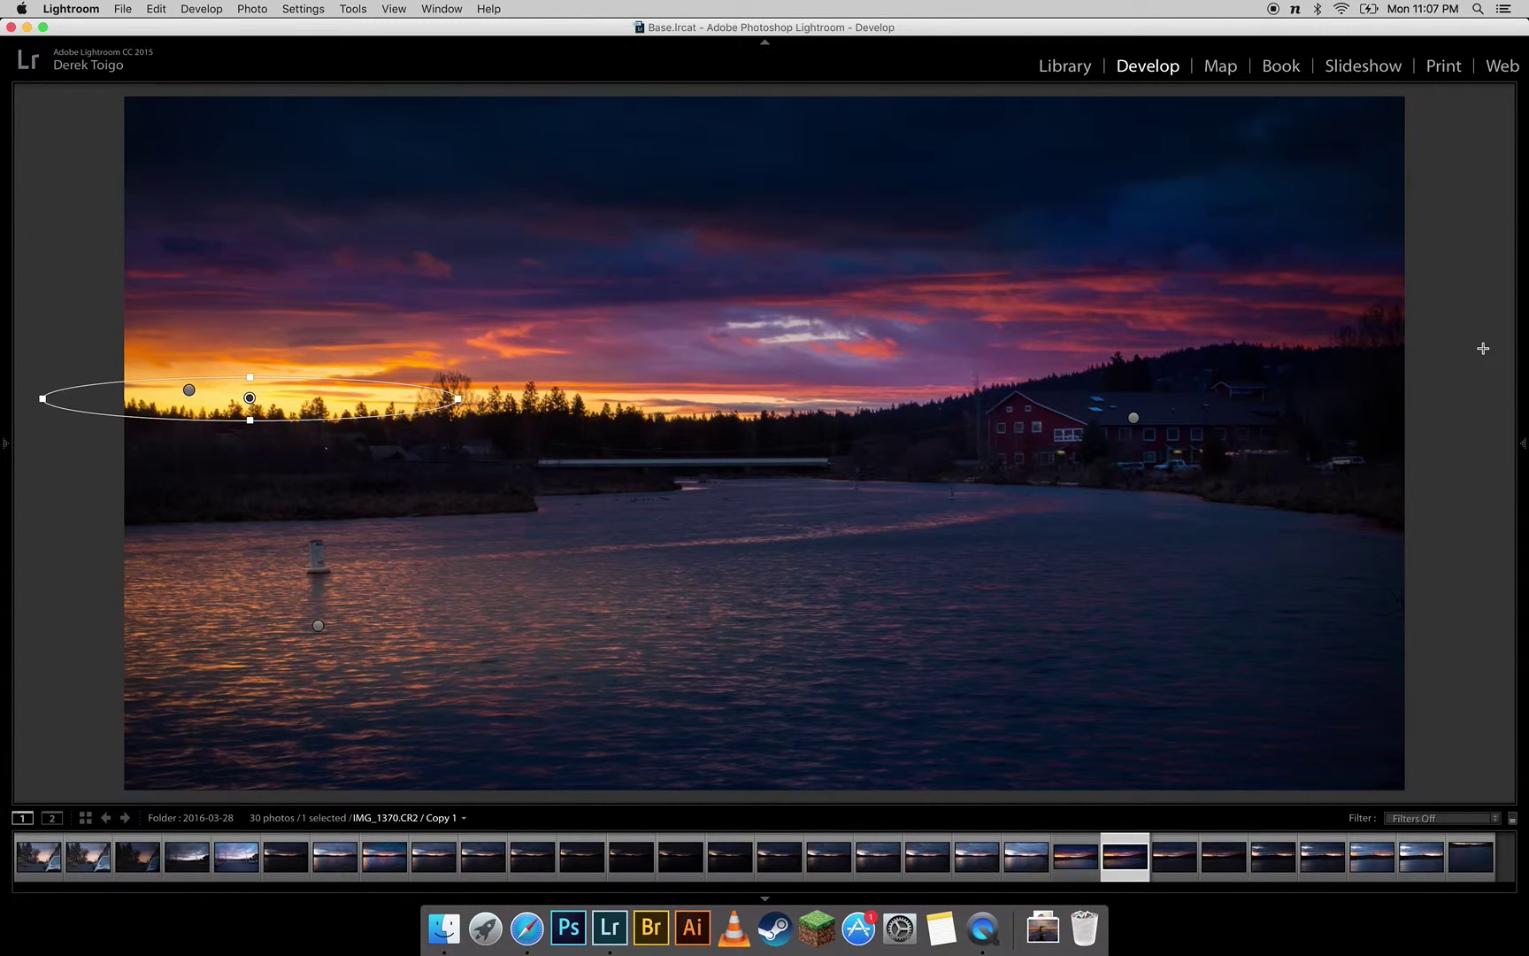
pyautogui.press('Tab')
pyautogui.click(1479, 349)
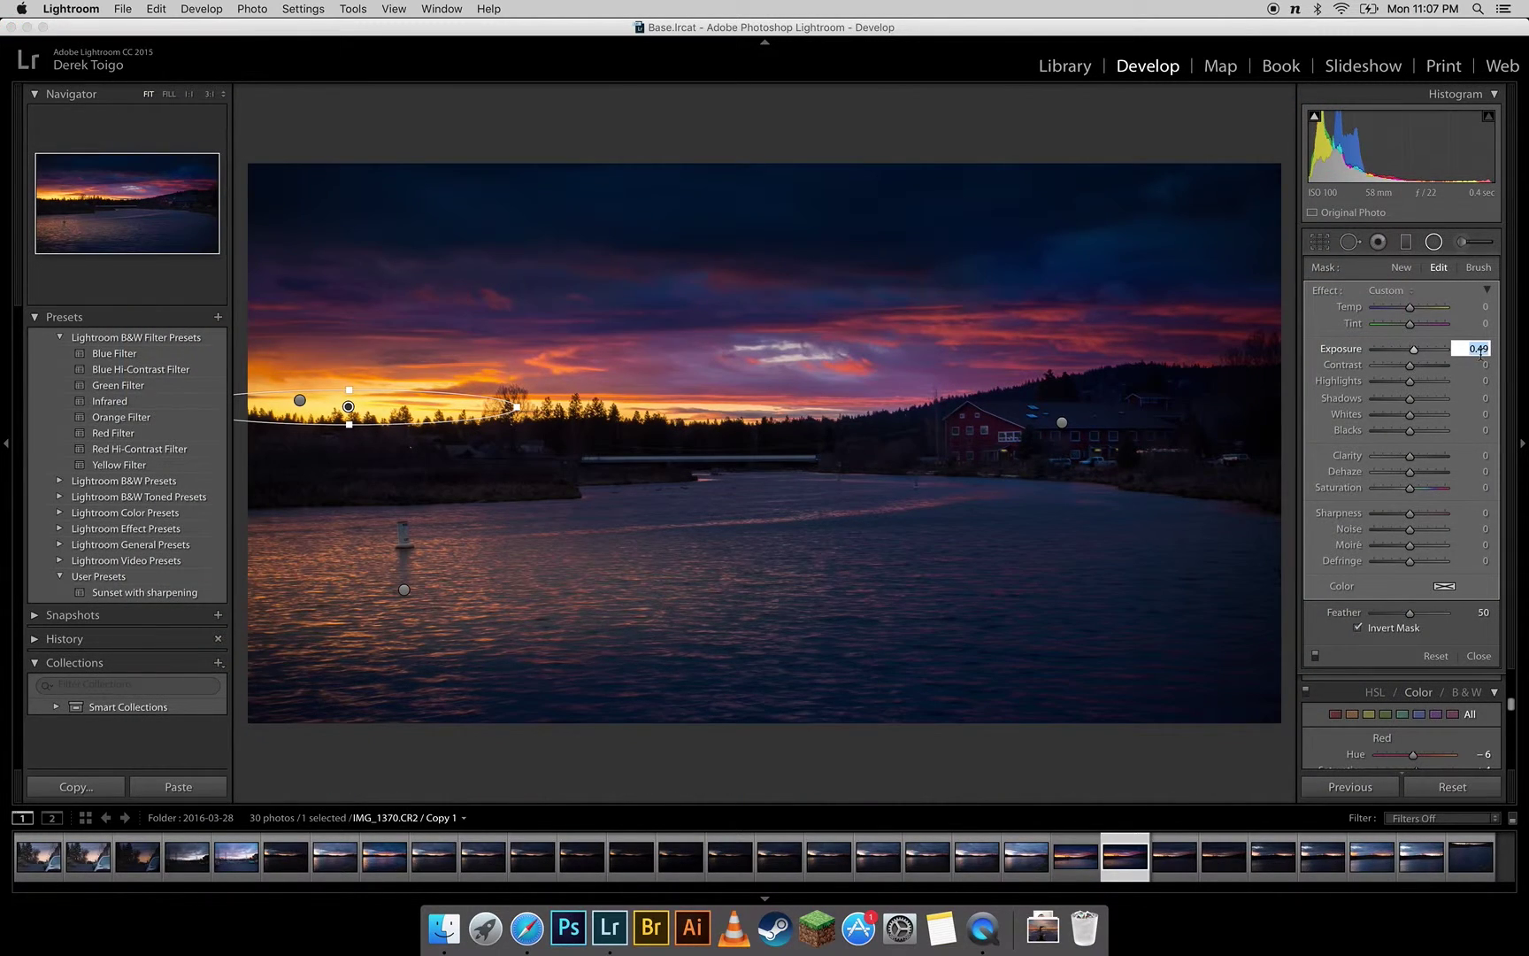
pyautogui.press('BackSpace')
pyautogui.write('.25')
pyautogui.press('Return')
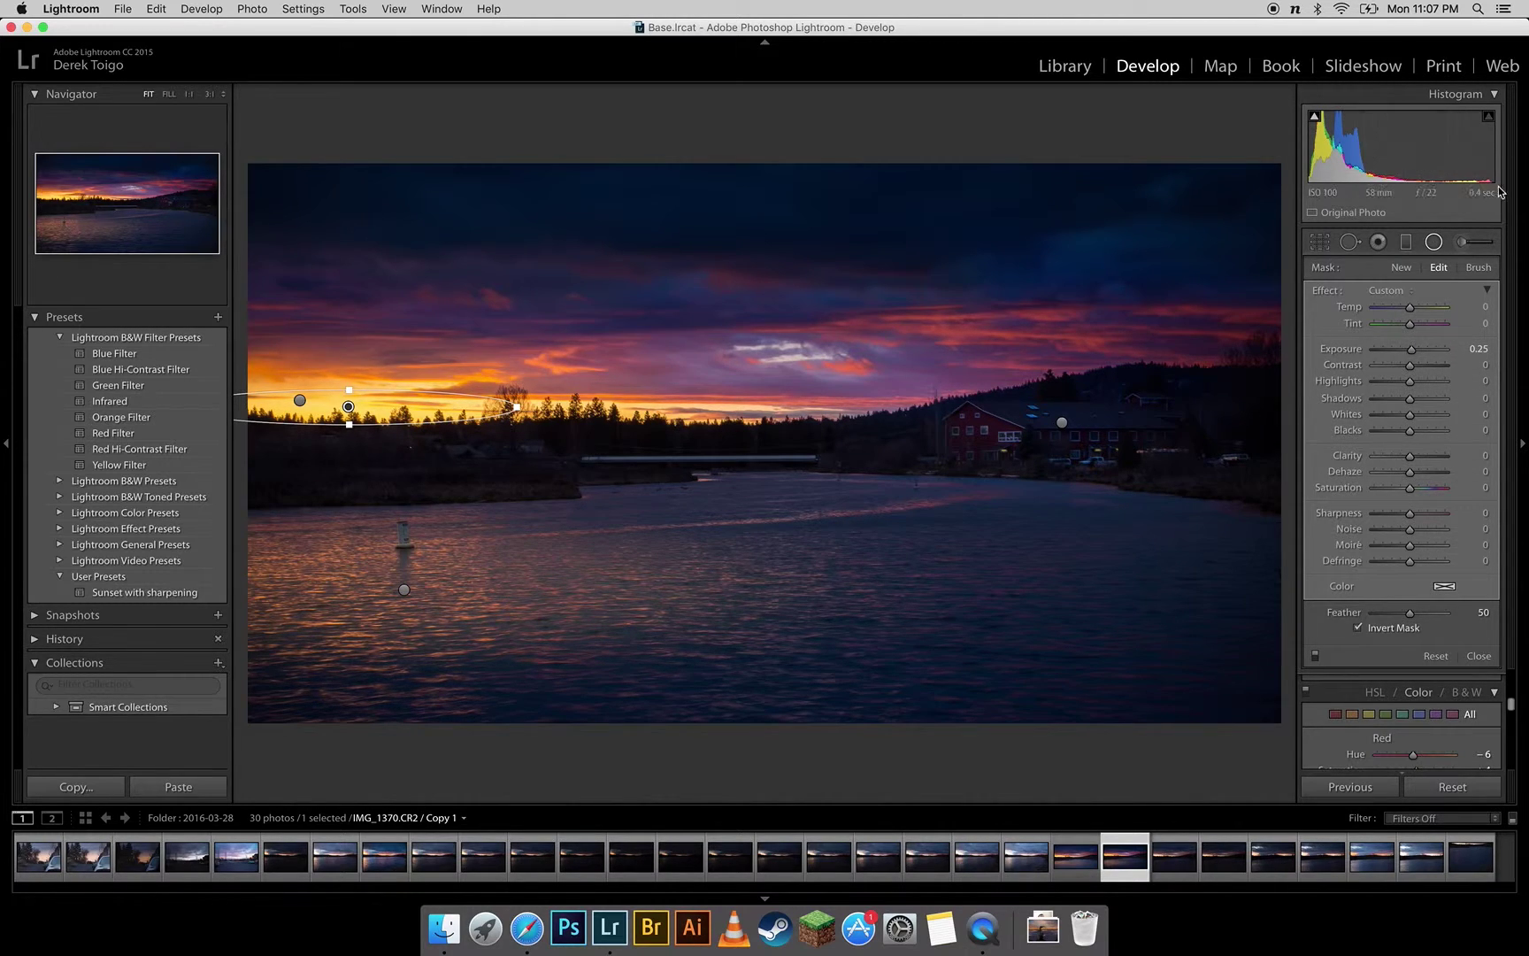
pyautogui.click(1435, 246)
pyautogui.click(1435, 246)
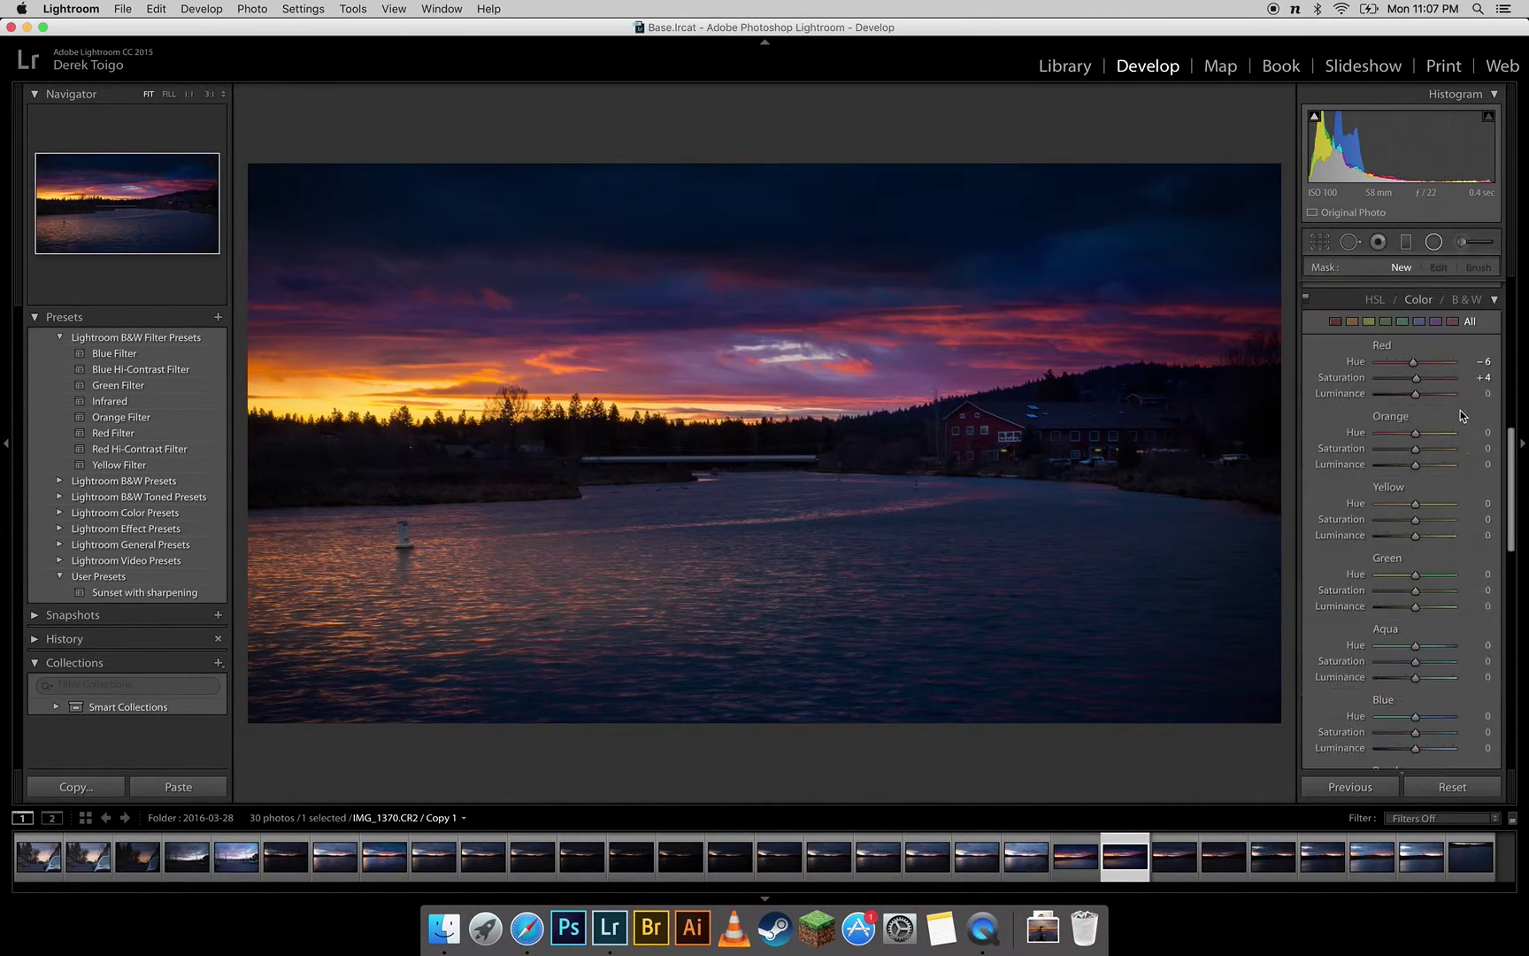
# Step: Raise the whole photo's Saturation to +41
pyautogui.scroll(2, 1411, 460)
pyautogui.scroll(5, 1411, 459)
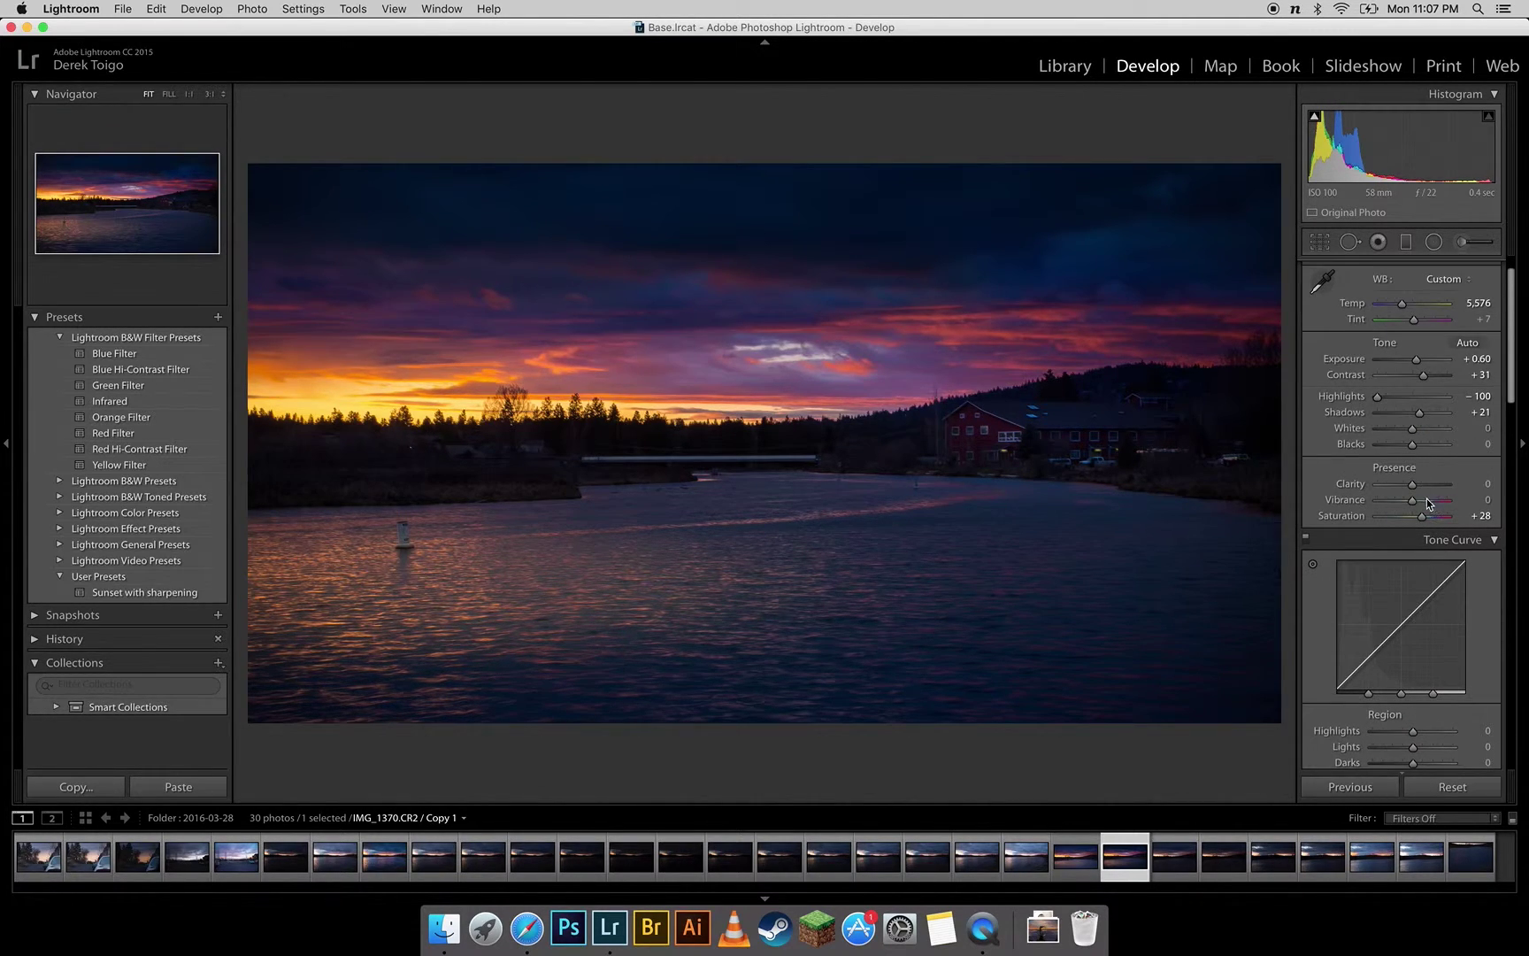
pyautogui.moveTo(1423, 520); pyautogui.dragTo(1430, 523)
pyautogui.click(1427, 521)
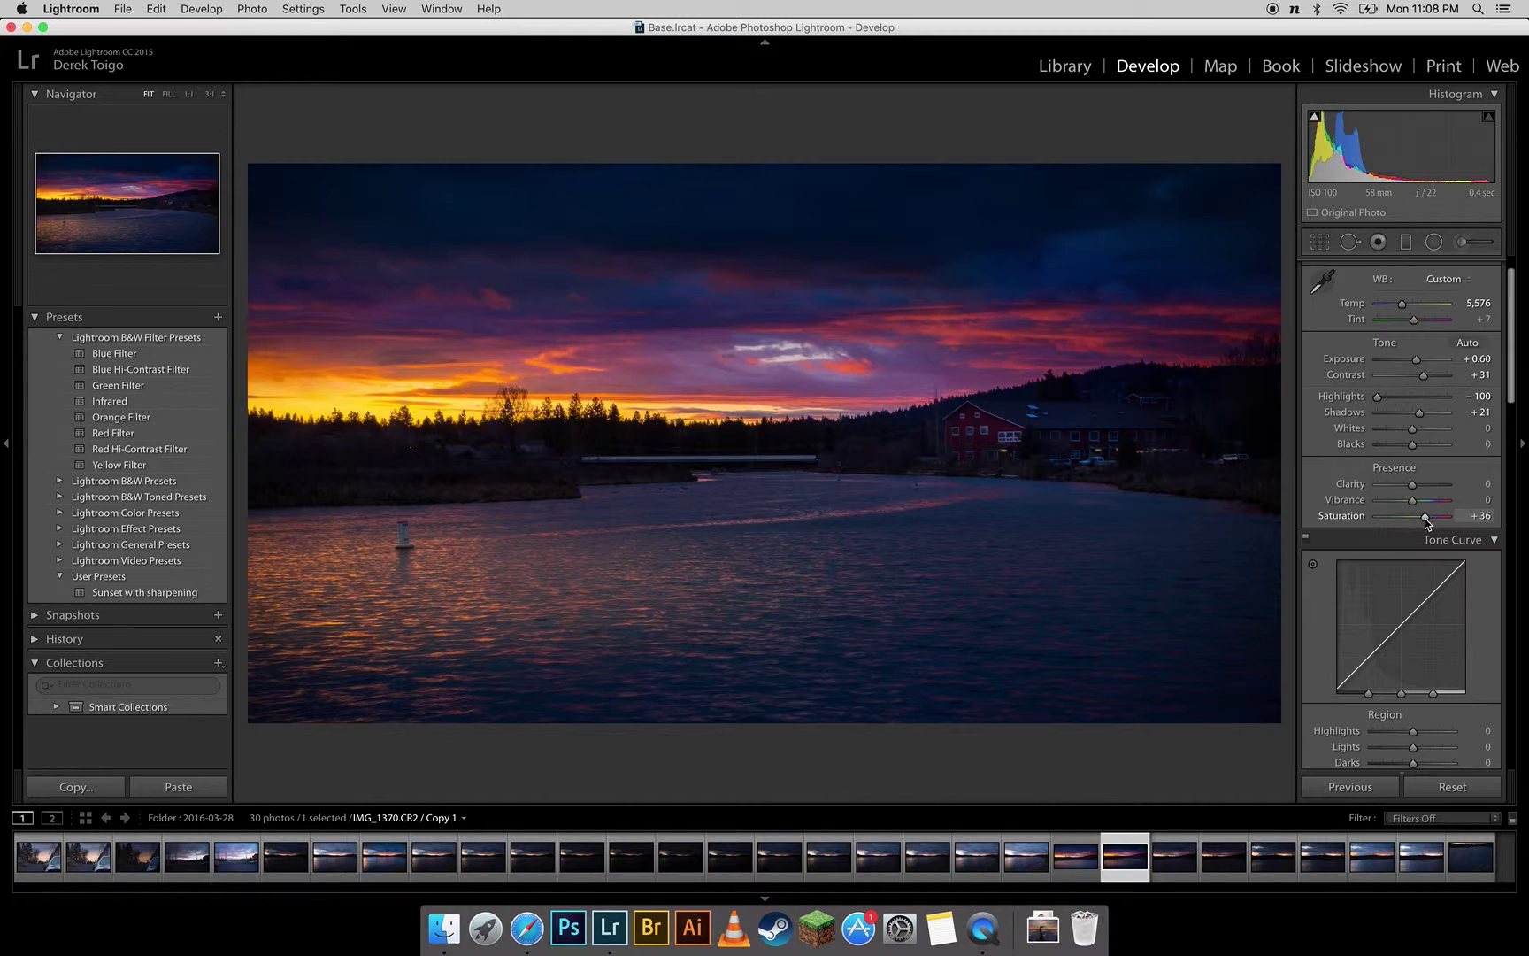
pyautogui.moveTo(1426, 518); pyautogui.dragTo(1428, 522)
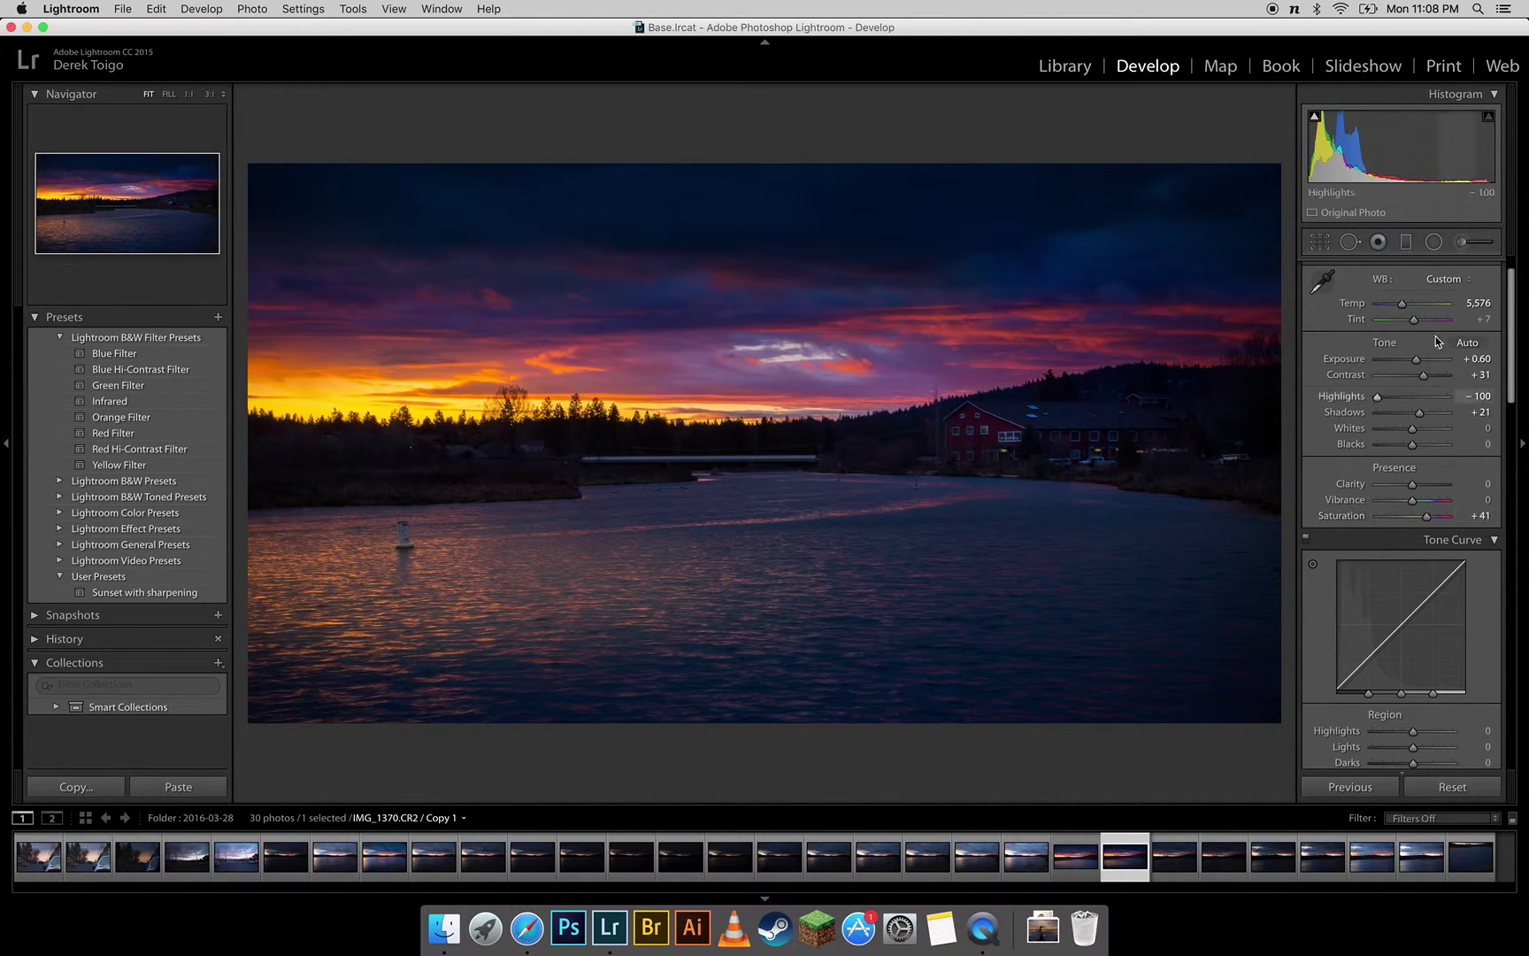
# Step: Set the large sunset radial filter's Temp to −6 and Exposure to 0.40, and view the photo without the side panels
pyautogui.click(1434, 242)
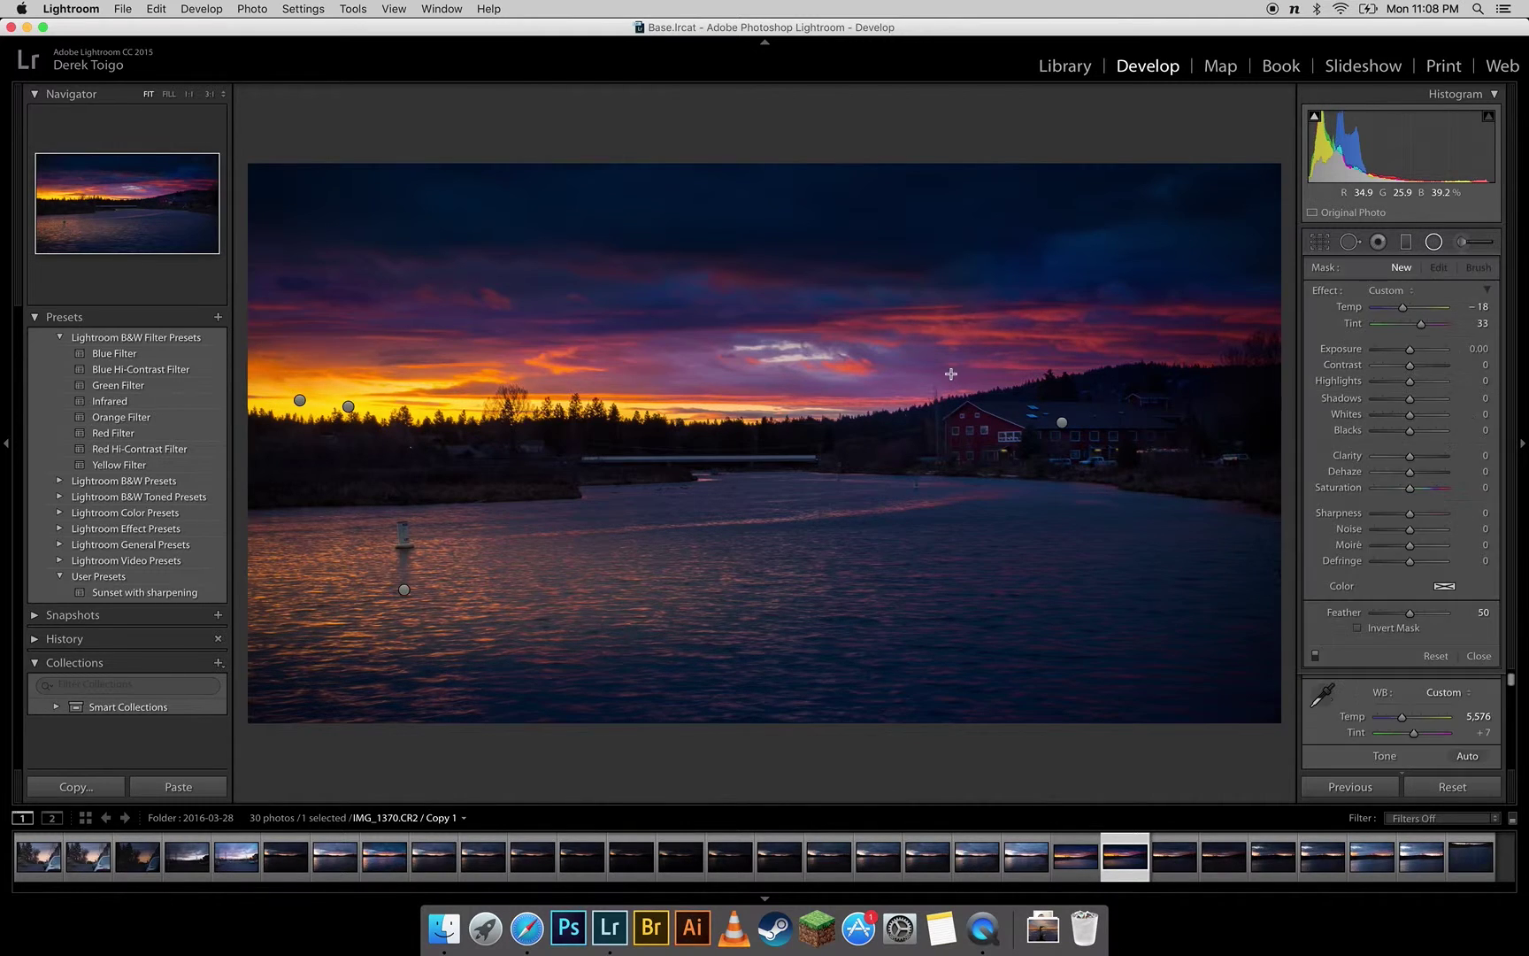
pyautogui.click(347, 407)
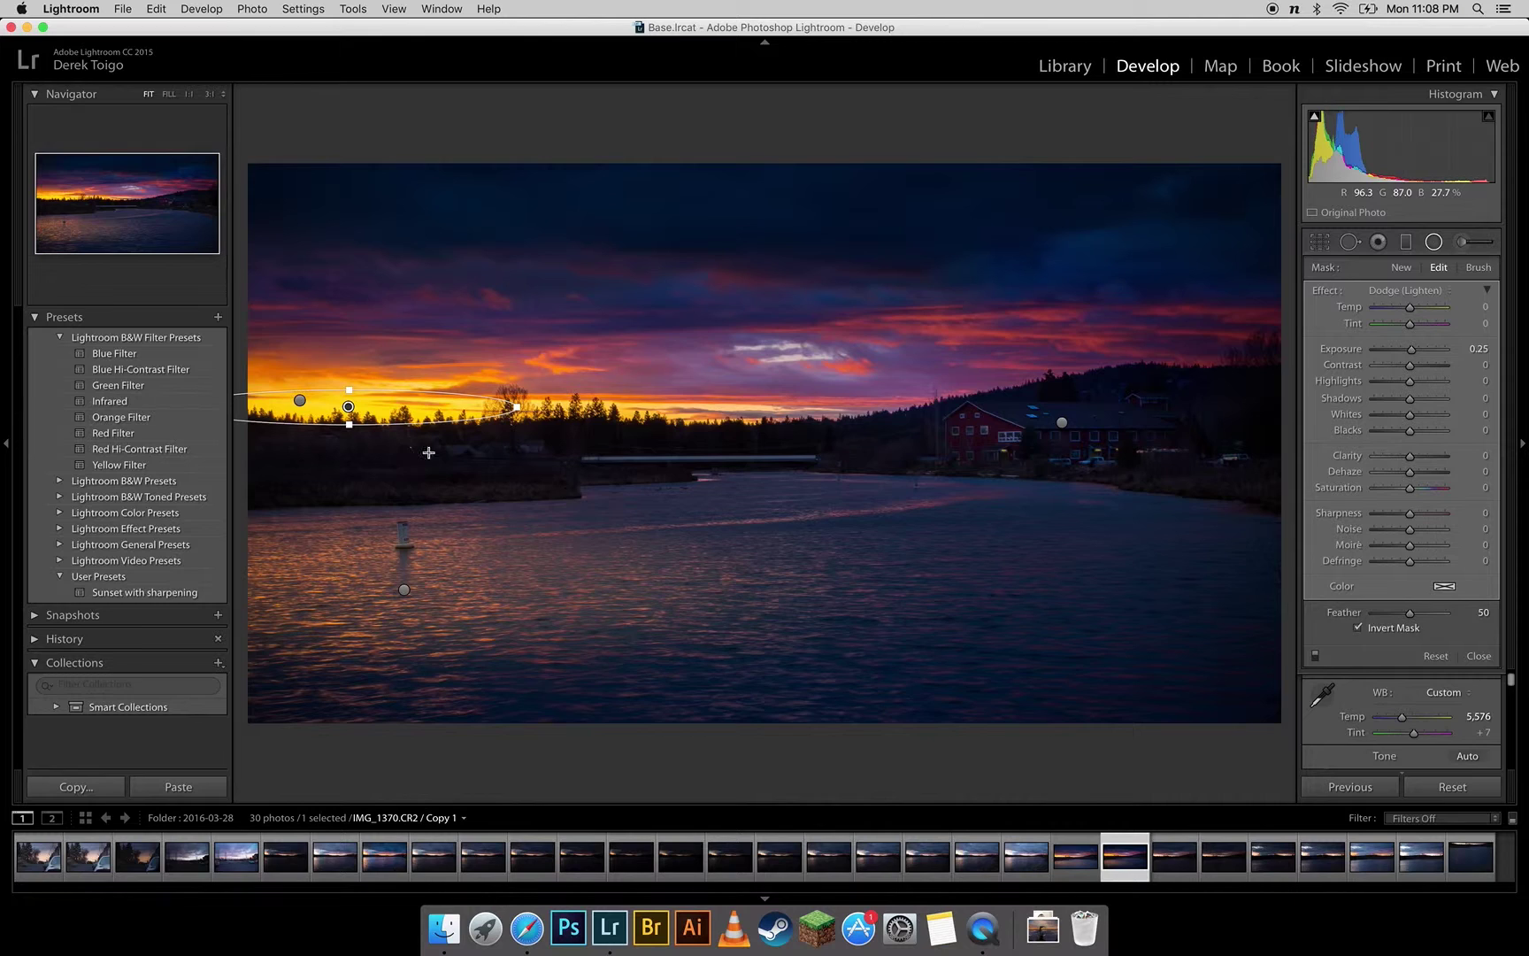
pyautogui.click(301, 401)
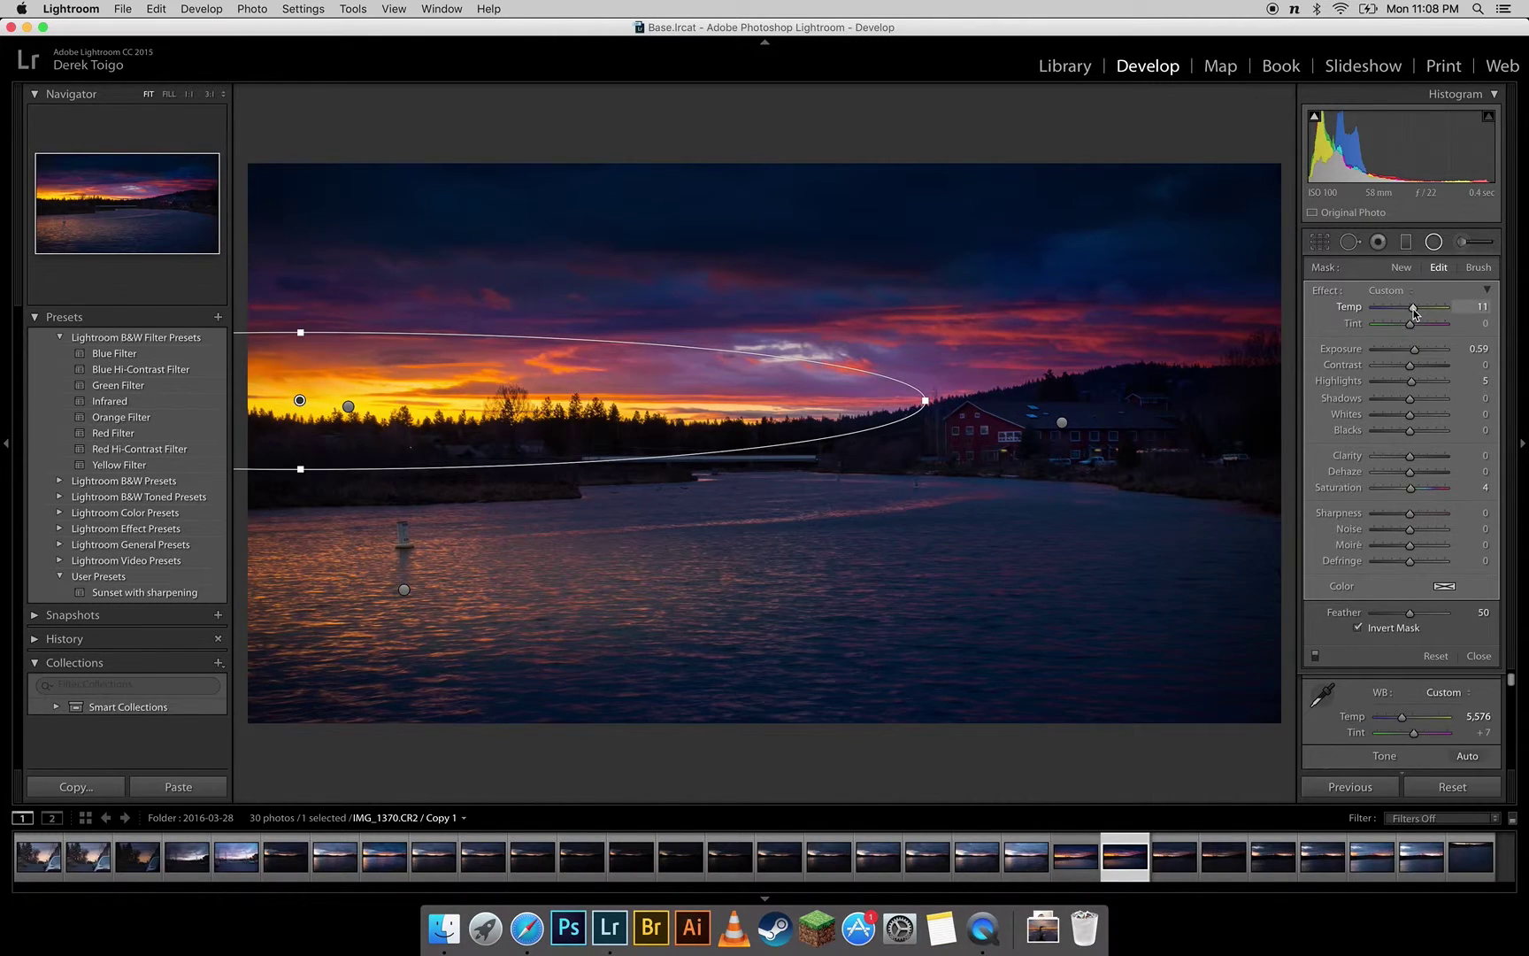
pyautogui.moveTo(1413, 310); pyautogui.dragTo(1409, 312)
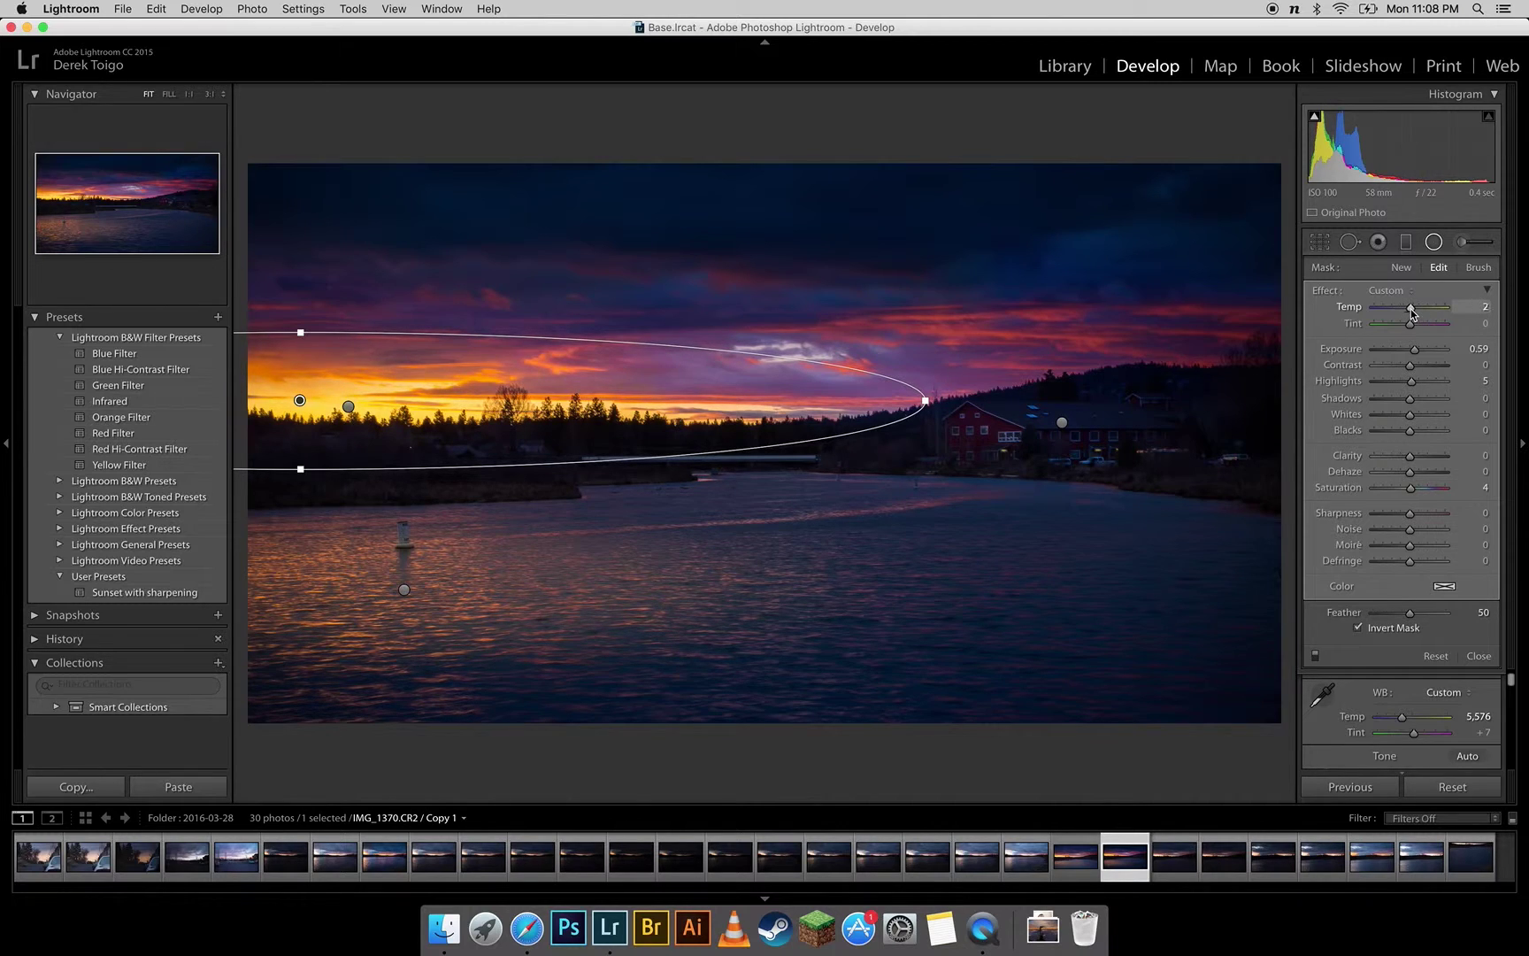
pyautogui.moveTo(1411, 310); pyautogui.dragTo(1408, 311)
pyautogui.moveTo(1413, 351); pyautogui.dragTo(1415, 357)
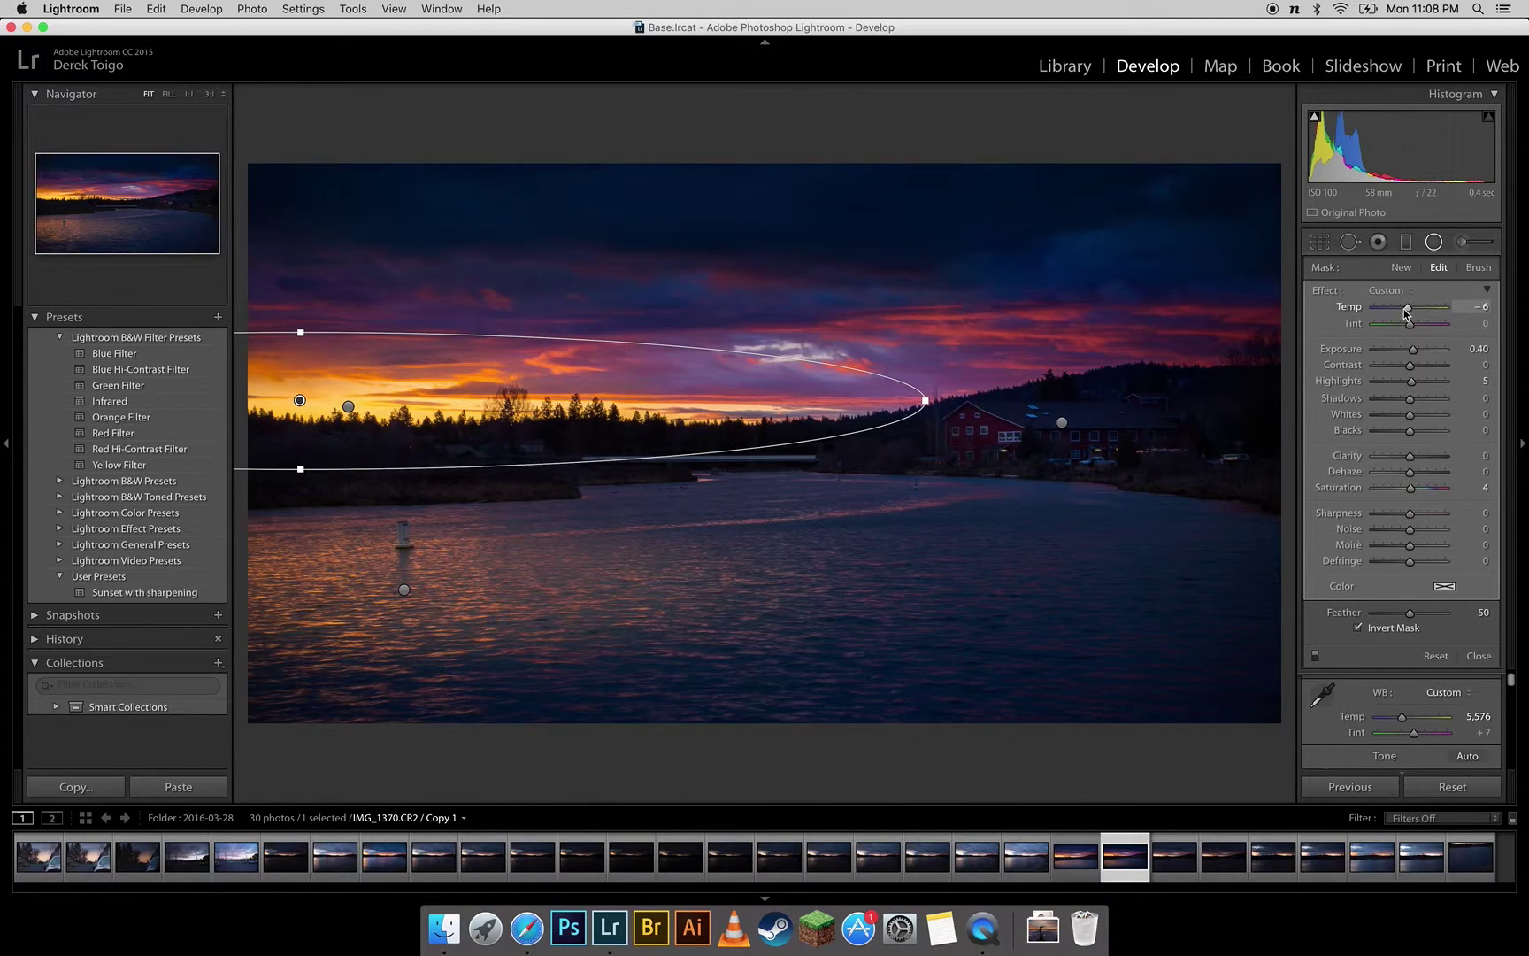
pyautogui.moveTo(1406, 309); pyautogui.dragTo(1407, 311)
pyautogui.click(1435, 244)
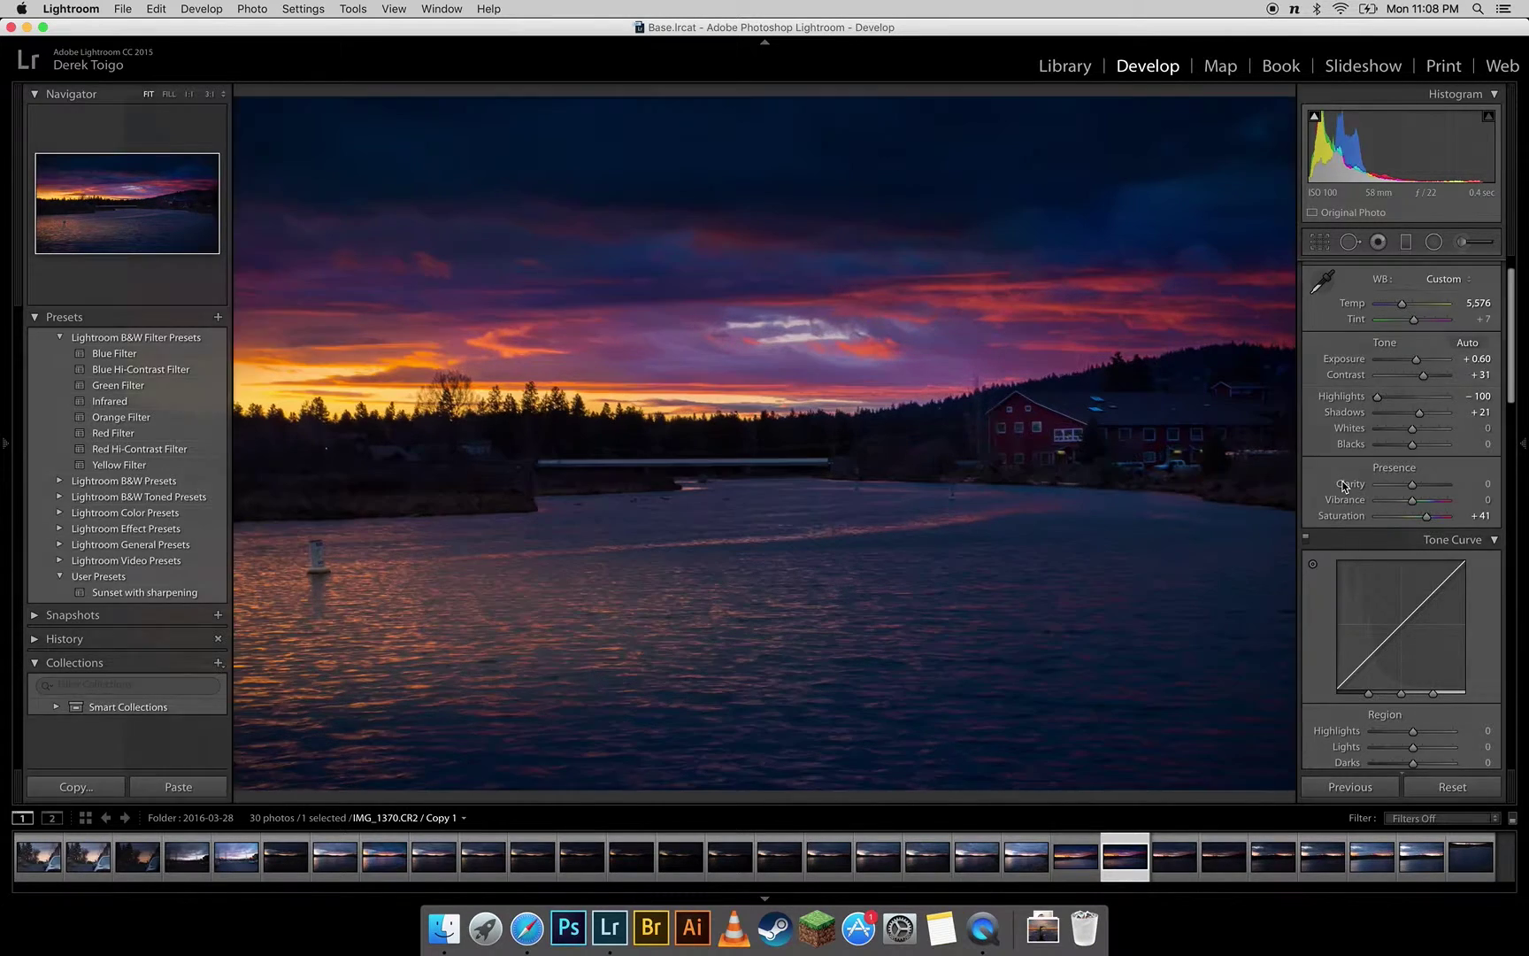
pyautogui.press('Tab')
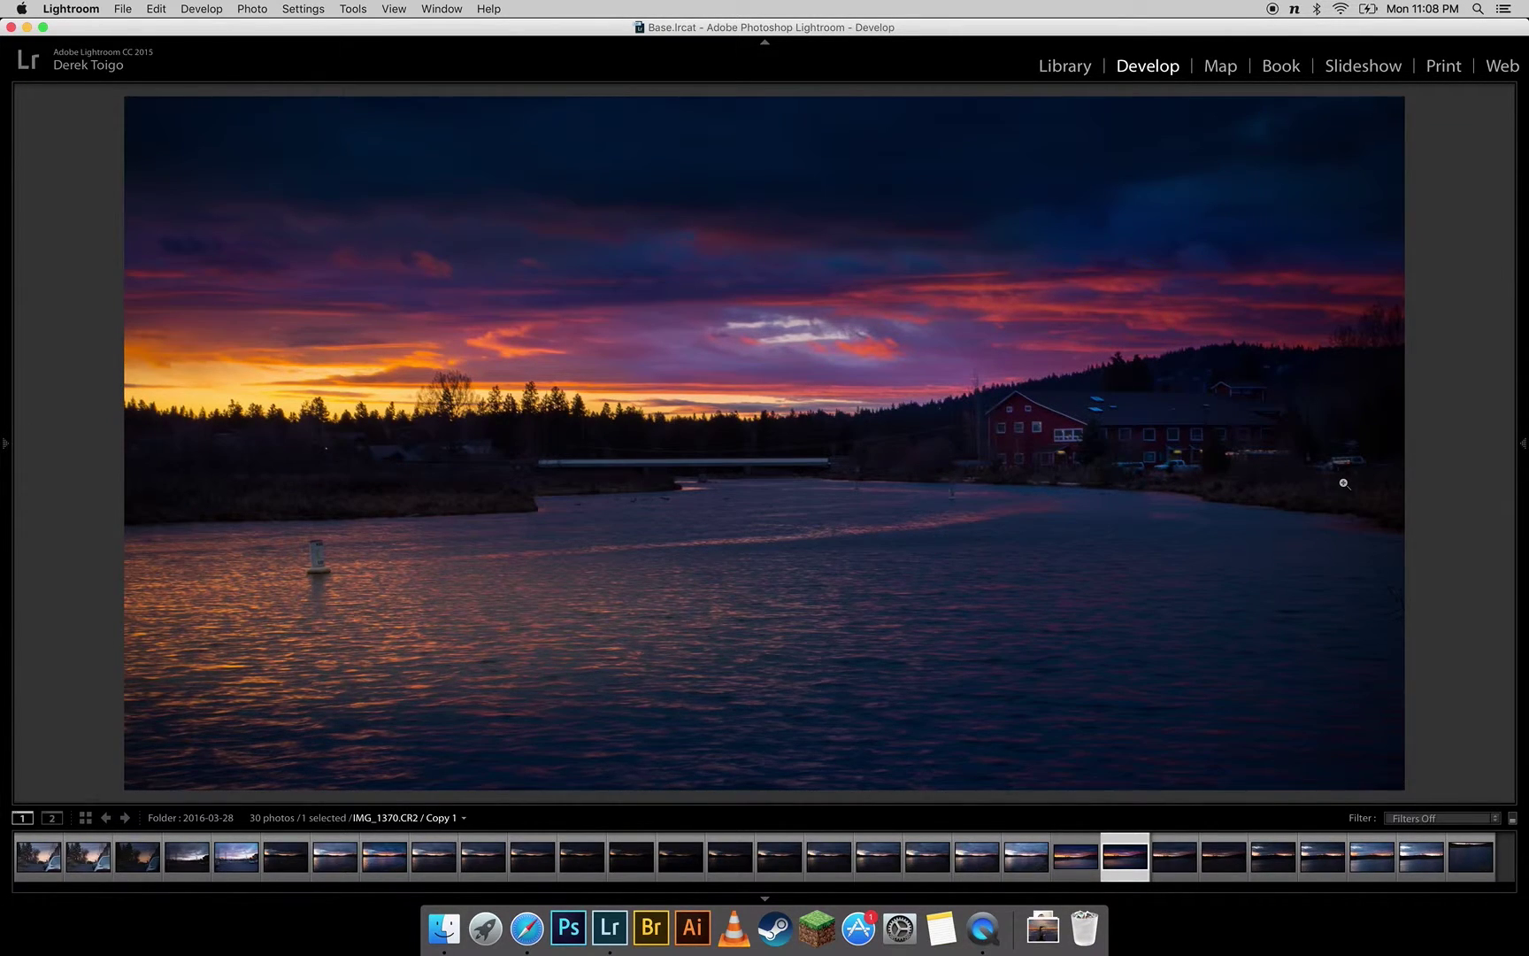